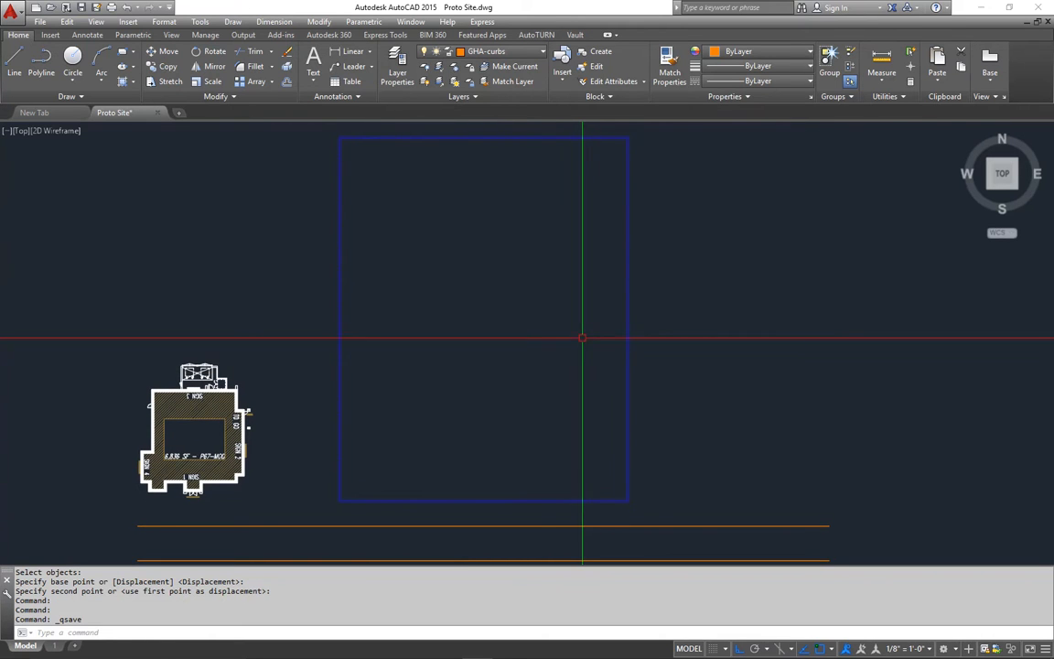
pyautogui.moveTo(589, 348); pyautogui.dragTo(595, 340, button='middle')
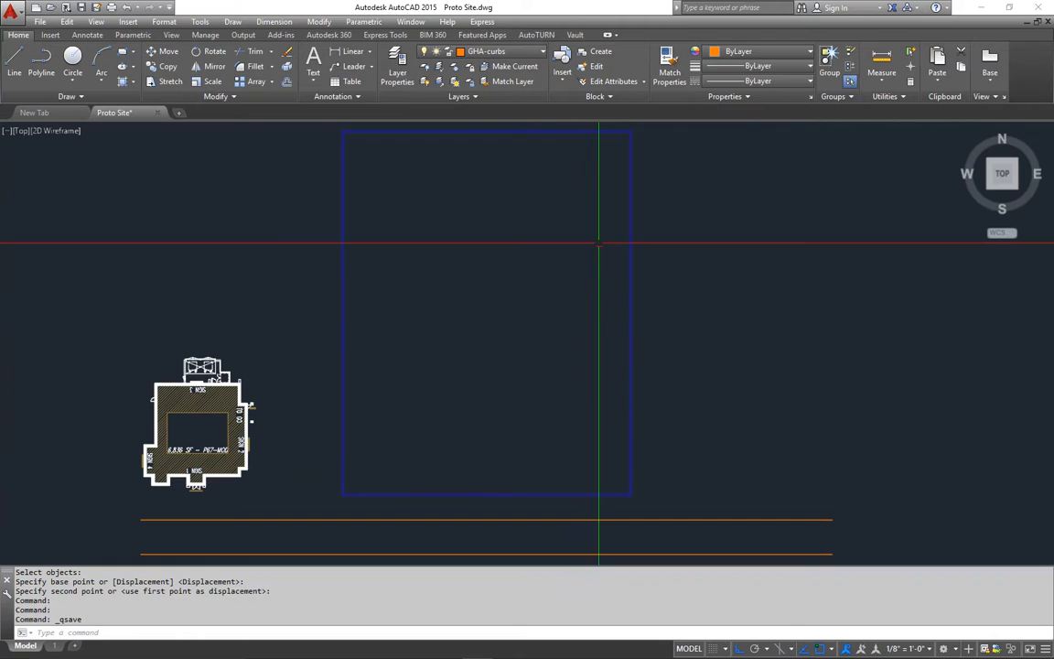
pyautogui.moveTo(495, 395)
pyautogui.mouseDown(button='middle')
pyautogui.moveTo(485, 403)
pyautogui.moveTo(498, 409)
pyautogui.mouseUp(button='middle')
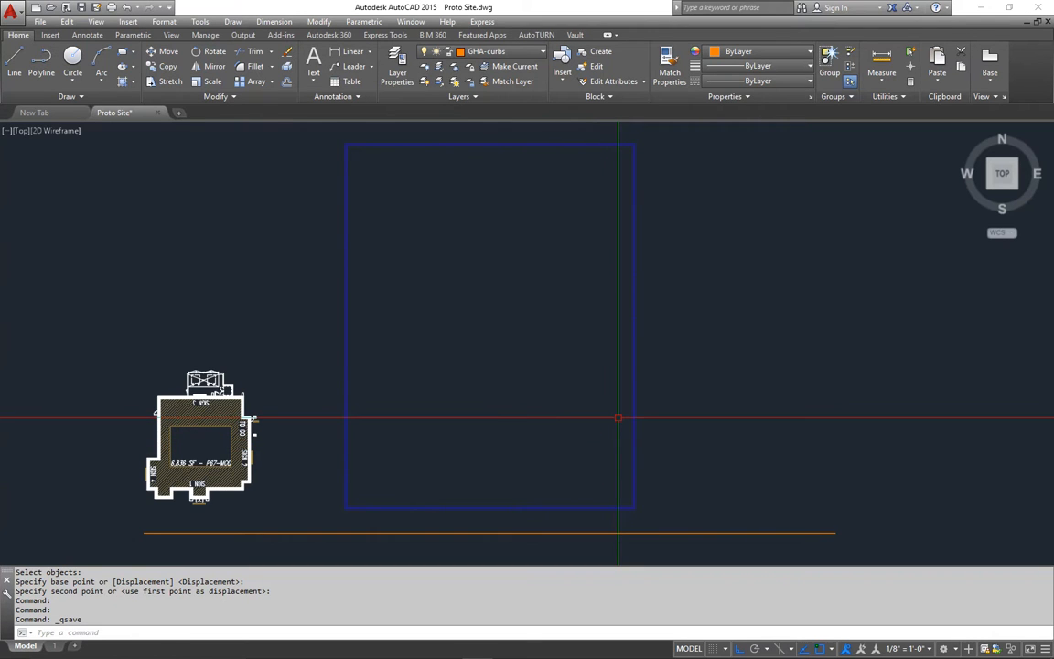
pyautogui.moveTo(607, 402); pyautogui.dragTo(578, 408, button='middle')
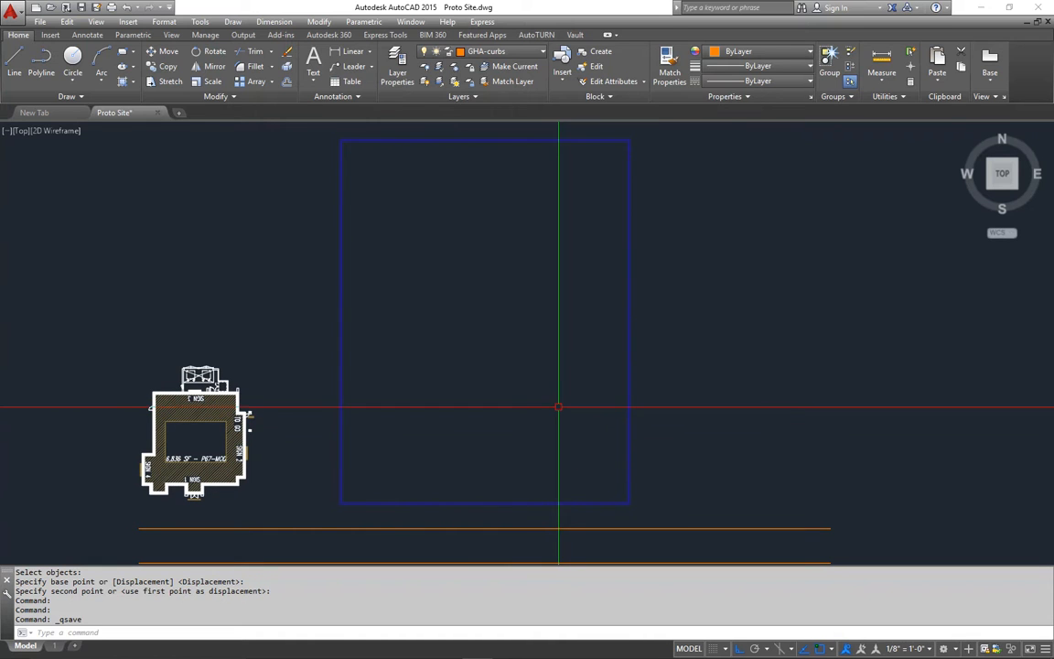
pyautogui.moveTo(558, 407); pyautogui.dragTo(559, 403, button='middle')
pyautogui.press('Return')
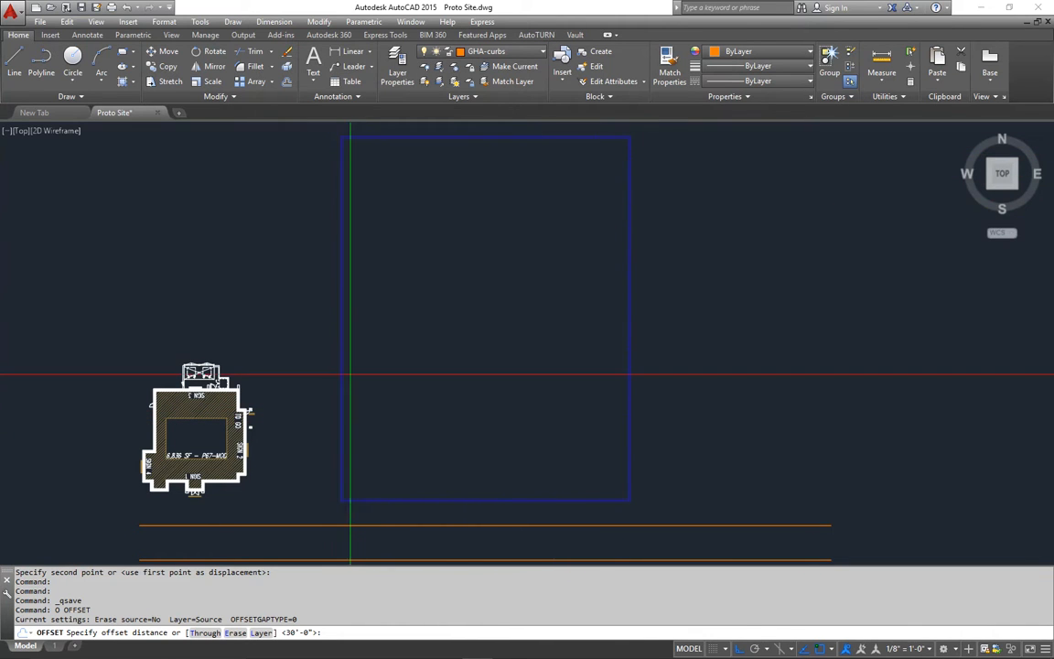
pyautogui.press('Escape')
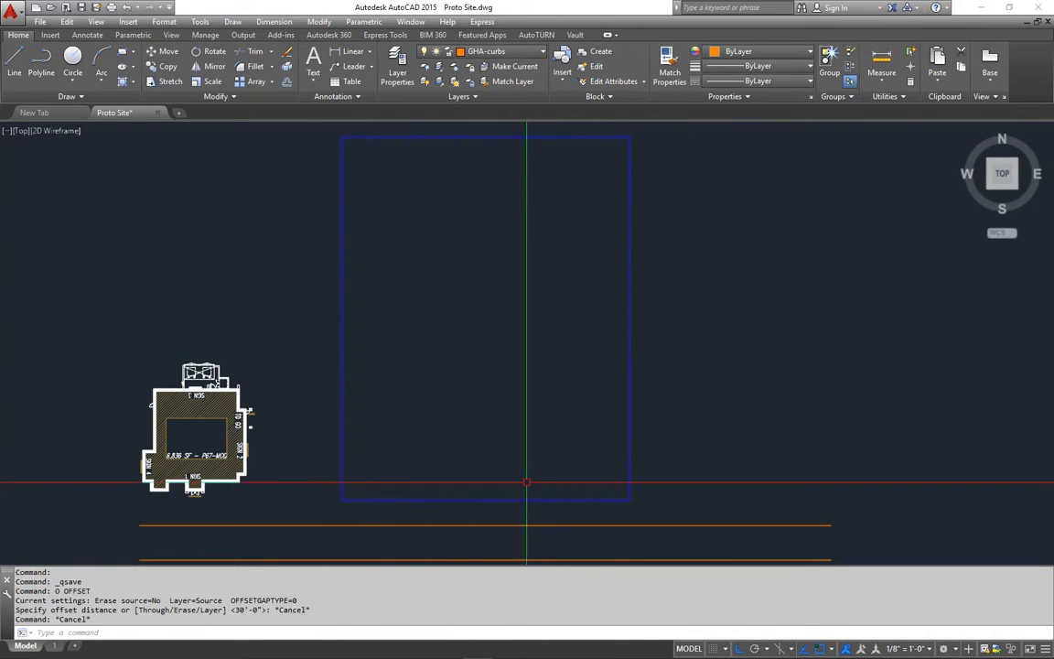
pyautogui.press('Escape')
# Offset the right, top and left blue site boundary lines 5'6" inward.
pyautogui.write('o')
pyautogui.press('Return')
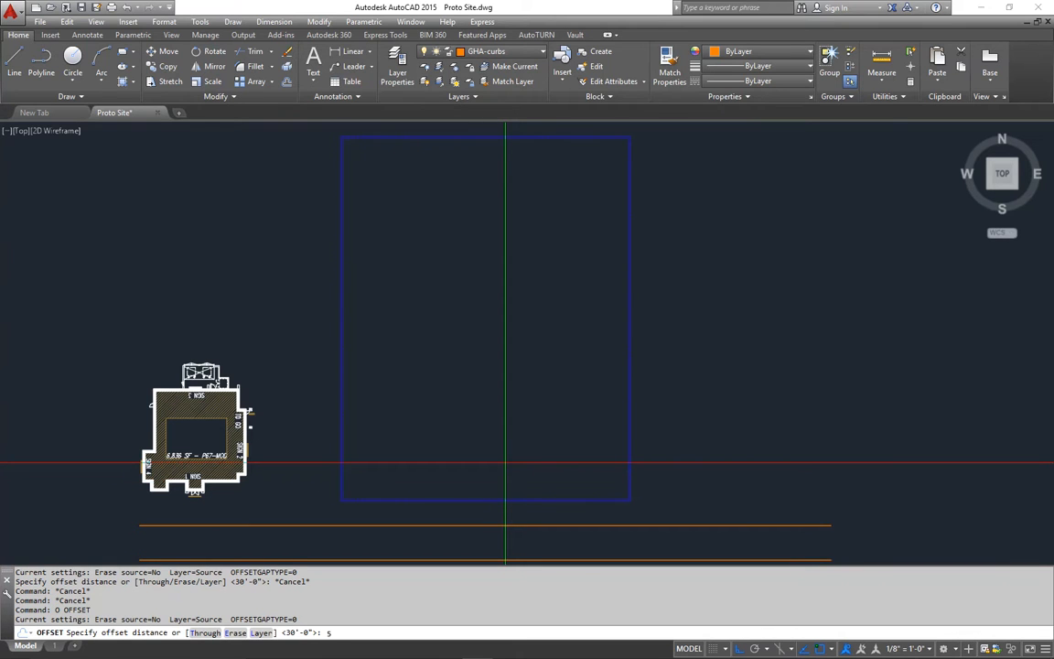
pyautogui.write("5'6")
pyautogui.press('Return')
pyautogui.click(620, 386)
pyautogui.click(591, 382)
pyautogui.click(534, 136)
pyautogui.click(536, 188)
pyautogui.click(340, 166)
pyautogui.click(402, 201)
pyautogui.press('Return')
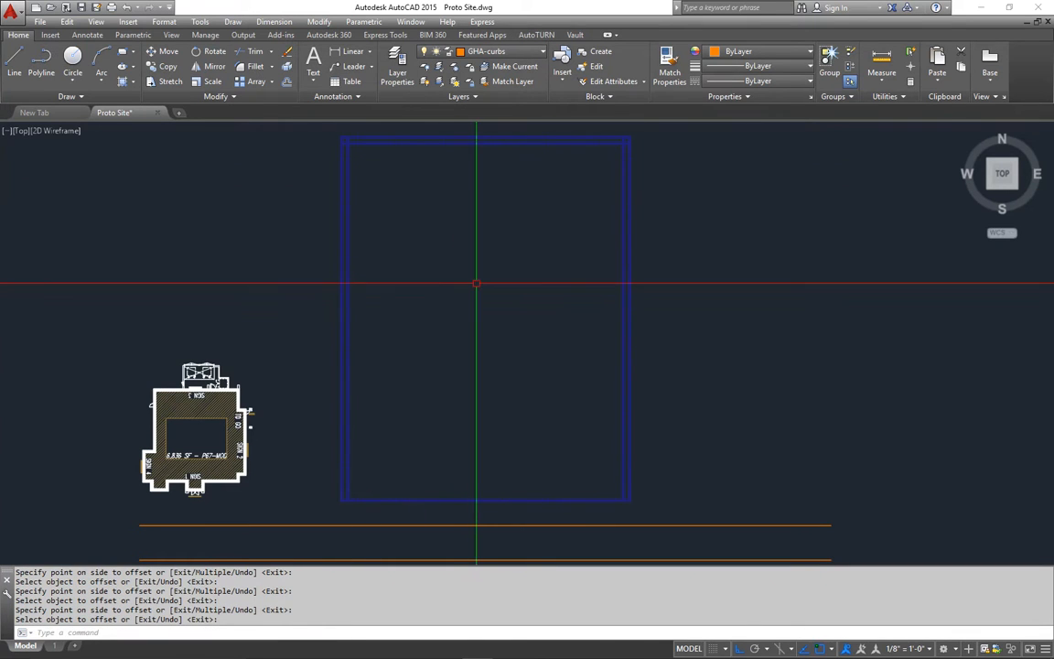
# Offset the bottom site boundary line 10'6" inward.
pyautogui.write('o')
pyautogui.press('Return')
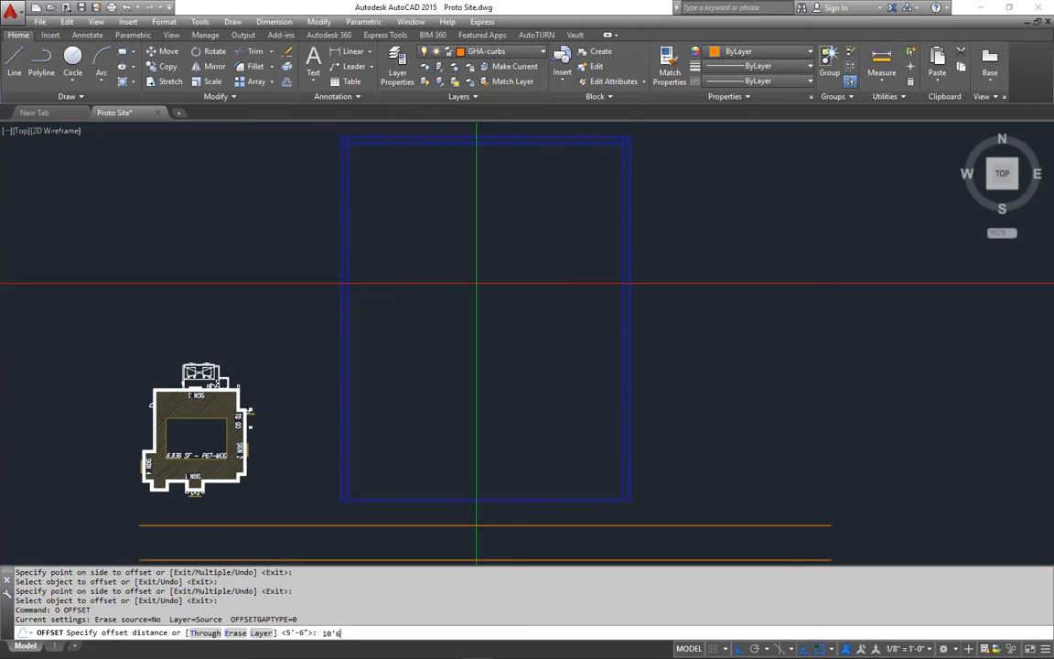
pyautogui.press('Return')
pyautogui.click(549, 500)
pyautogui.click(538, 458)
pyautogui.press('Escape')
# Match the properties of the upper orange road line onto the four offset lines inside the site boundary.
pyautogui.write('ma')
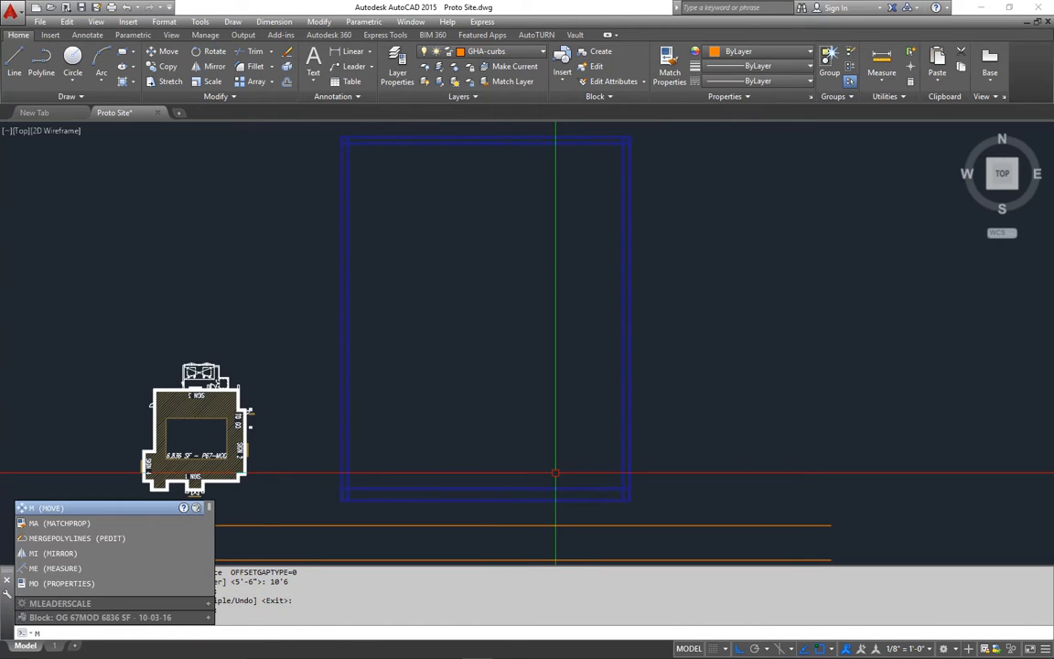
pyautogui.press('Return')
pyautogui.click(562, 524)
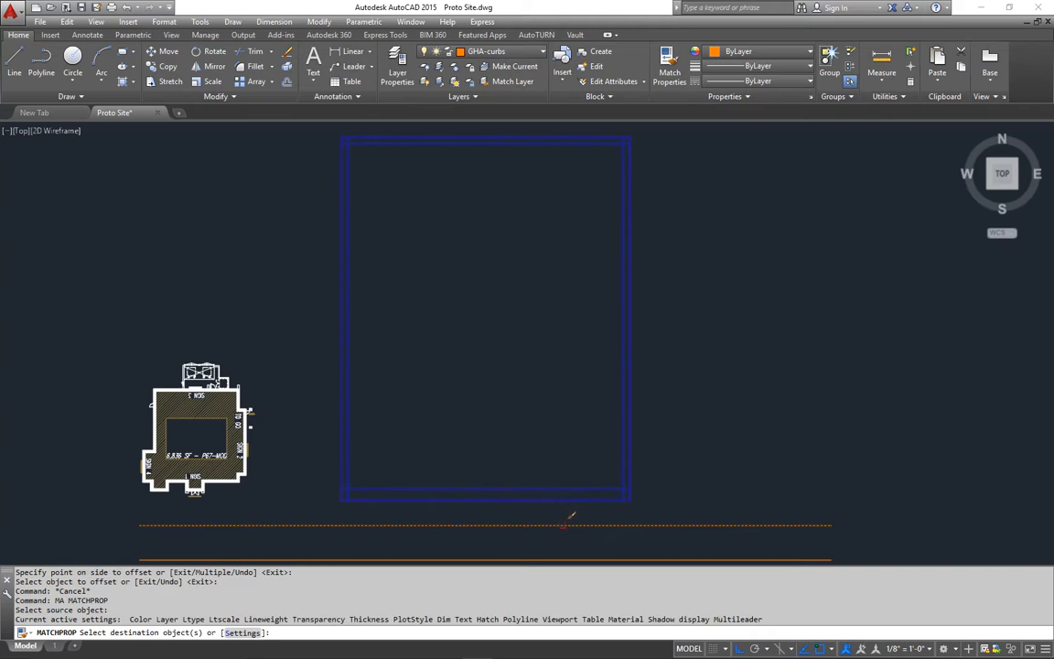
pyautogui.click(567, 487)
pyautogui.click(623, 459)
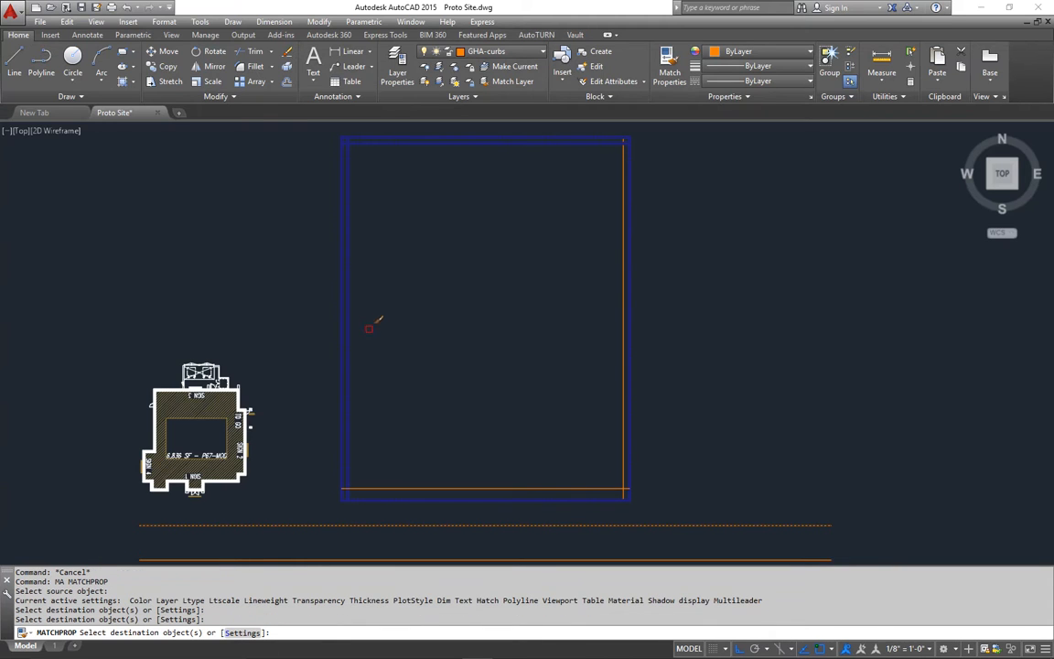
pyautogui.click(350, 325)
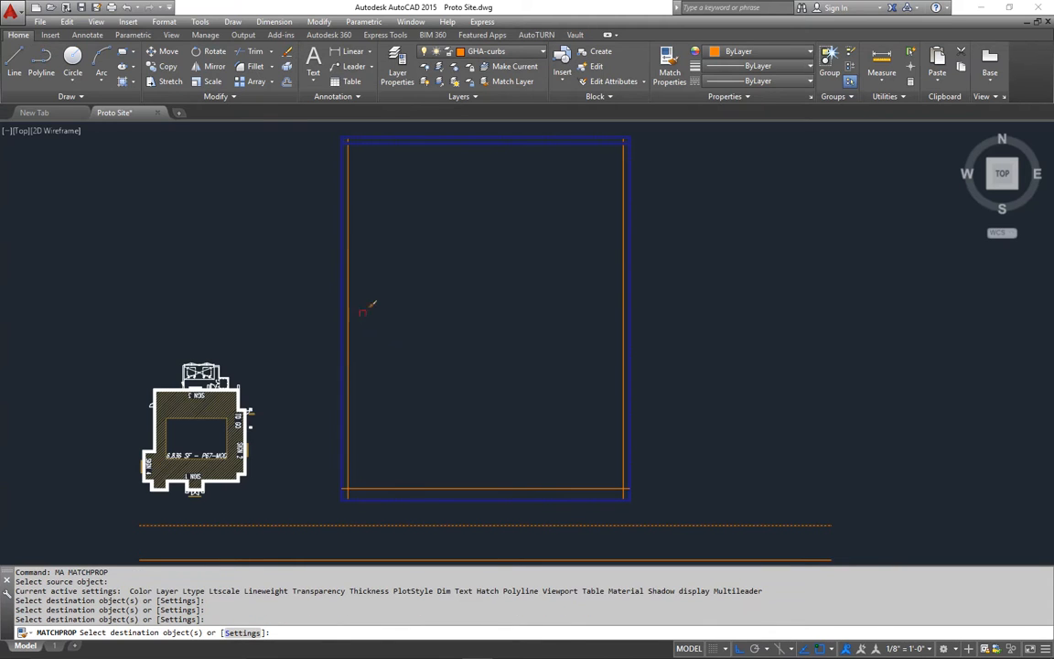
pyautogui.click(405, 140)
pyautogui.press('Return')
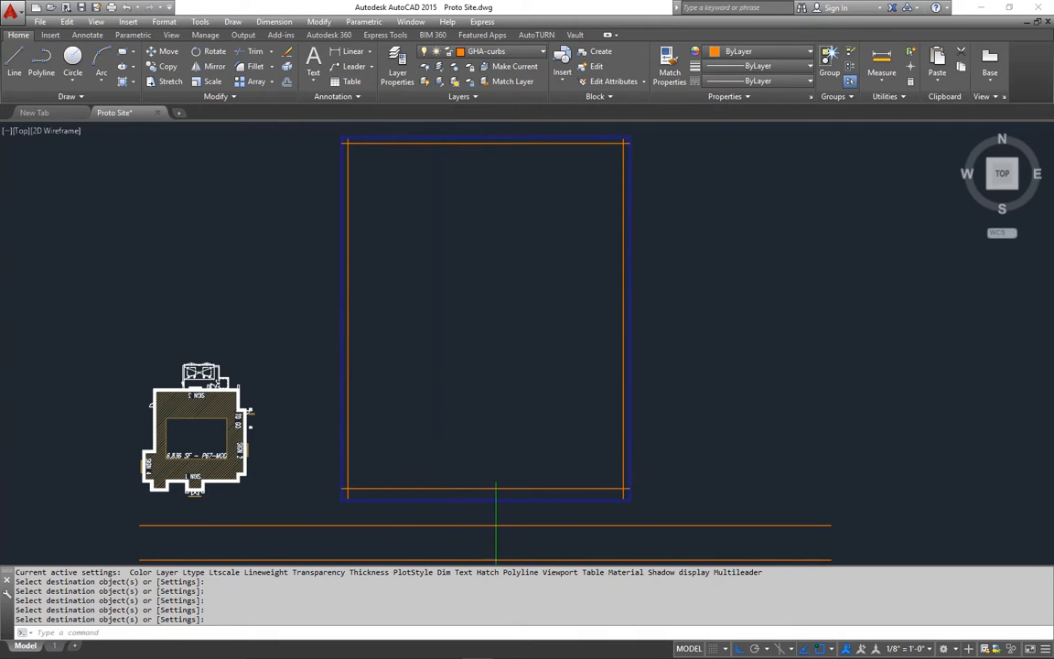
# Offset the left, top, right and bottom orange setback lines 18' inward.
pyautogui.moveTo(429, 372); pyautogui.dragTo(432, 375, button='middle')
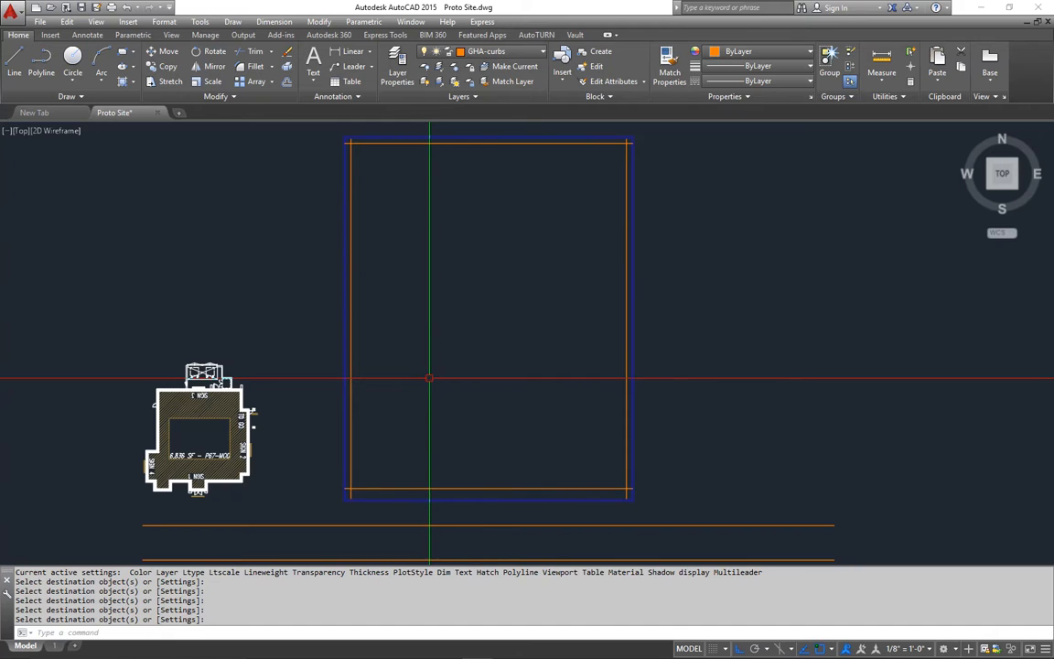
pyautogui.write('o')
pyautogui.press('Return')
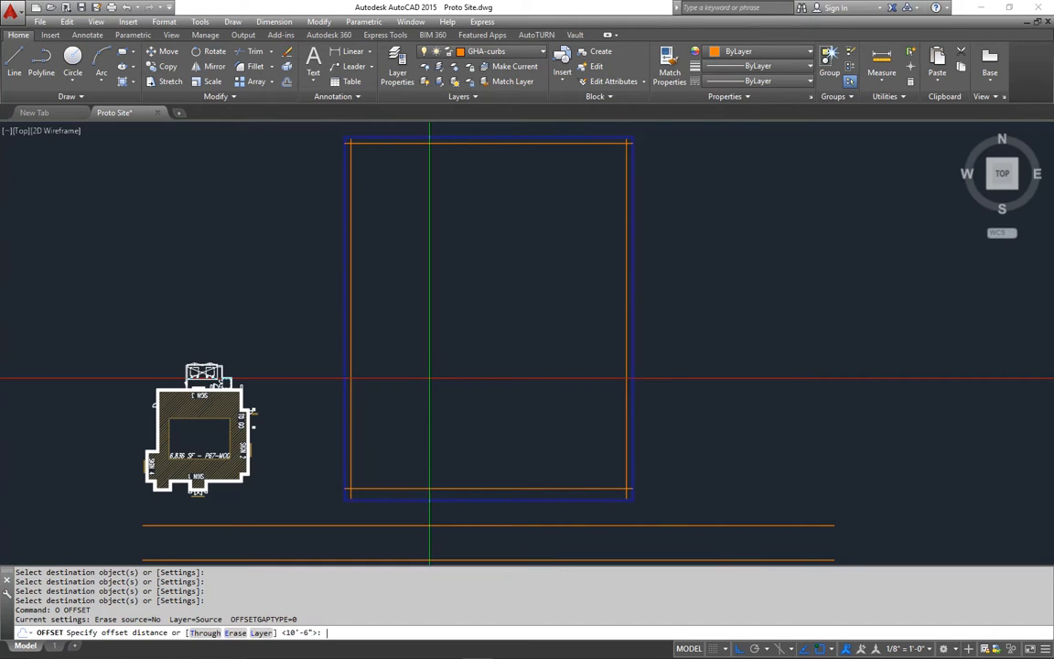
pyautogui.write("18'")
pyautogui.press('Return')
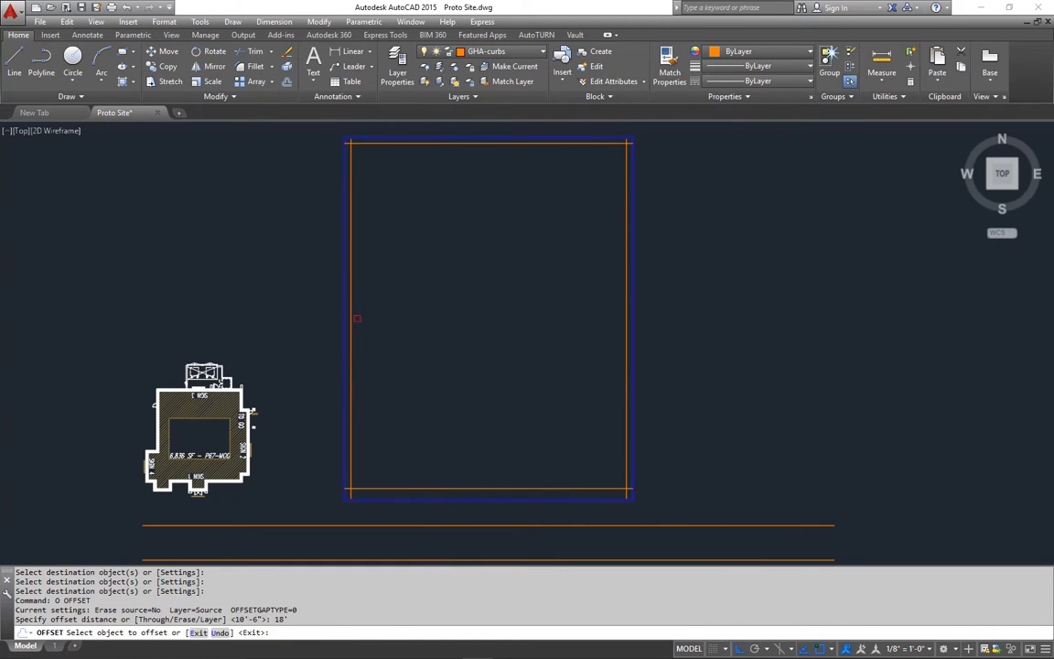
pyautogui.click(350, 319)
pyautogui.click(406, 308)
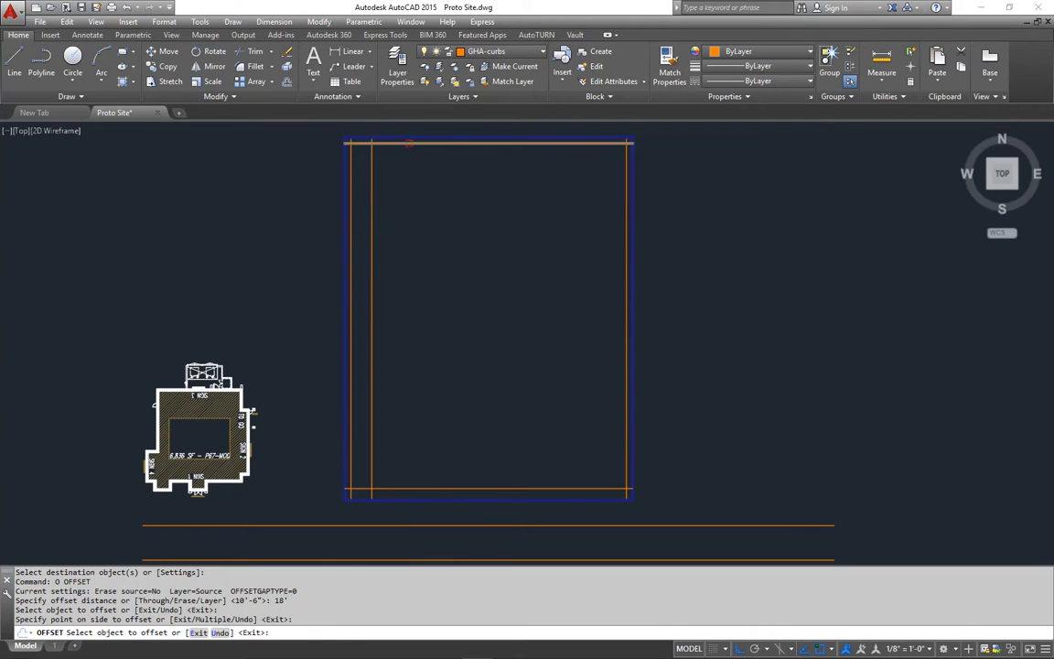
pyautogui.click(409, 144)
pyautogui.click(436, 207)
pyautogui.click(627, 203)
pyautogui.click(536, 233)
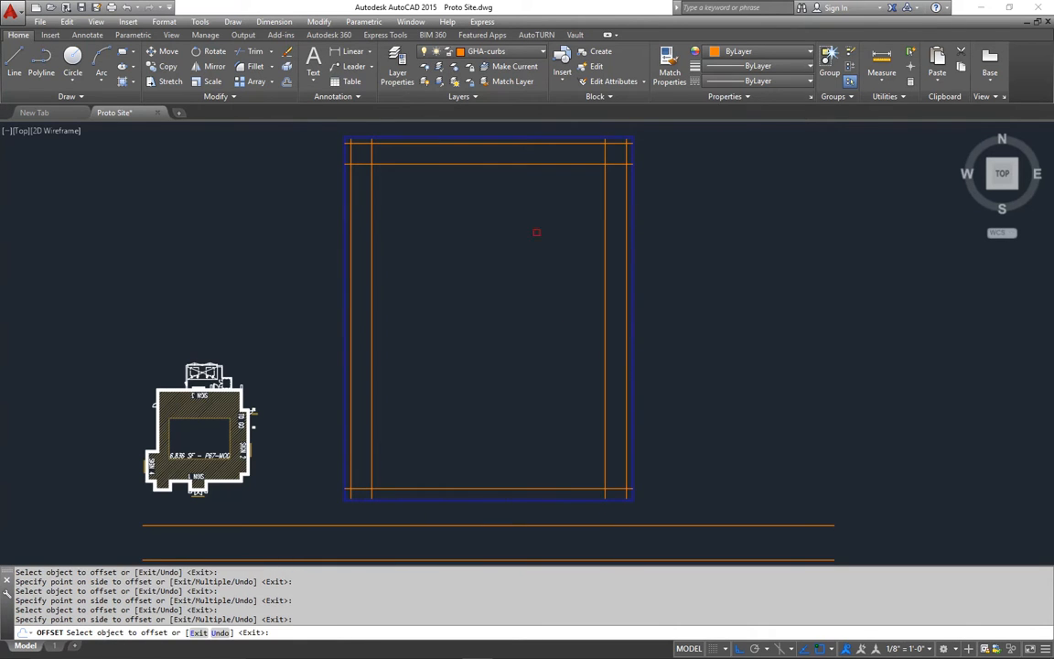
pyautogui.press('Return')
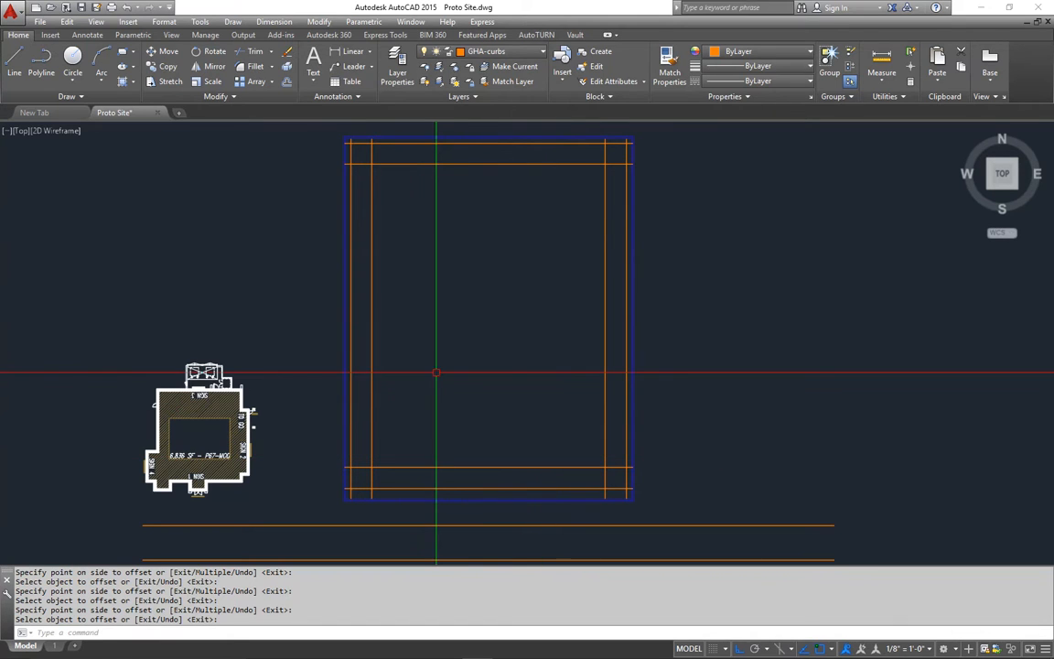
# Offset the four innermost orange lines another 24' toward the centre of the site.
pyautogui.moveTo(449, 378); pyautogui.dragTo(450, 375, button='middle')
pyautogui.write('o')
pyautogui.press('Return')
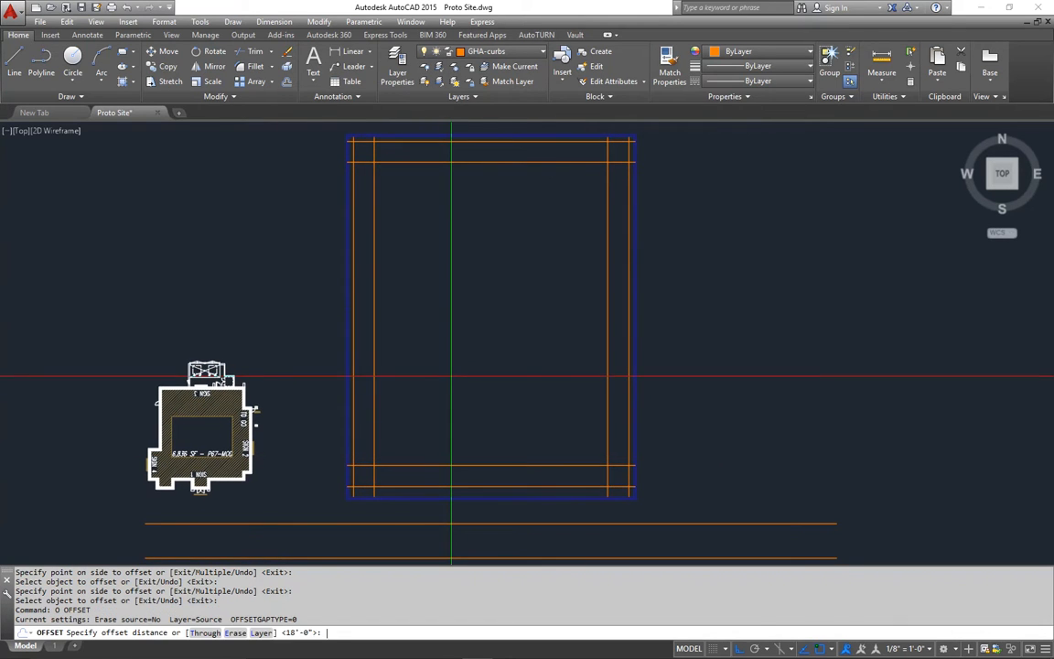
pyautogui.press('Return')
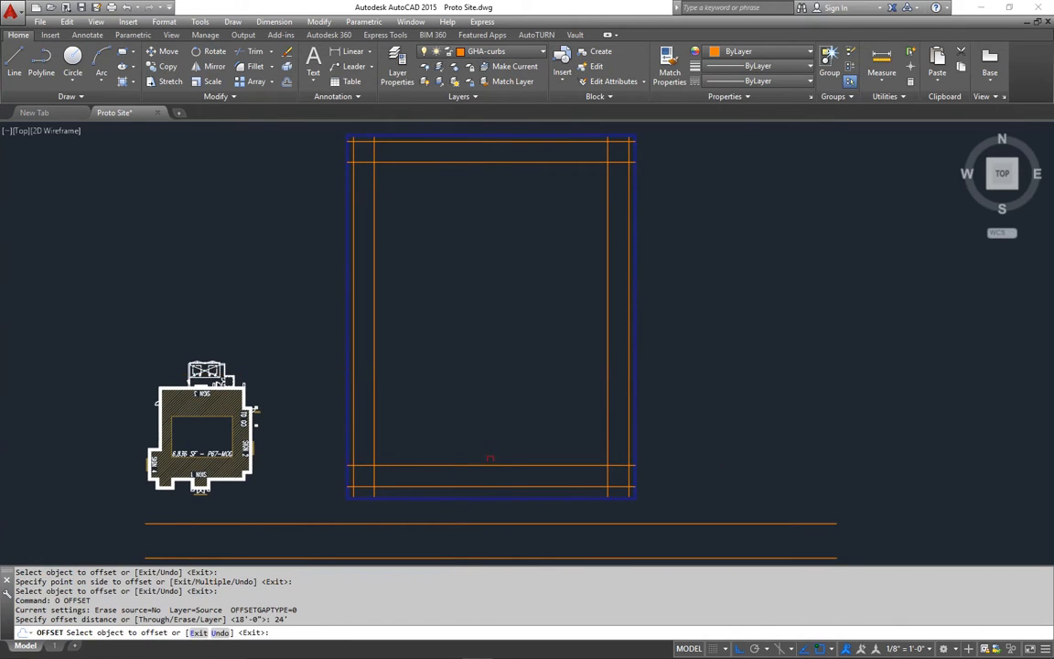
pyautogui.click(491, 465)
pyautogui.click(488, 409)
pyautogui.click(604, 401)
pyautogui.click(402, 375)
pyautogui.click(373, 383)
pyautogui.click(473, 388)
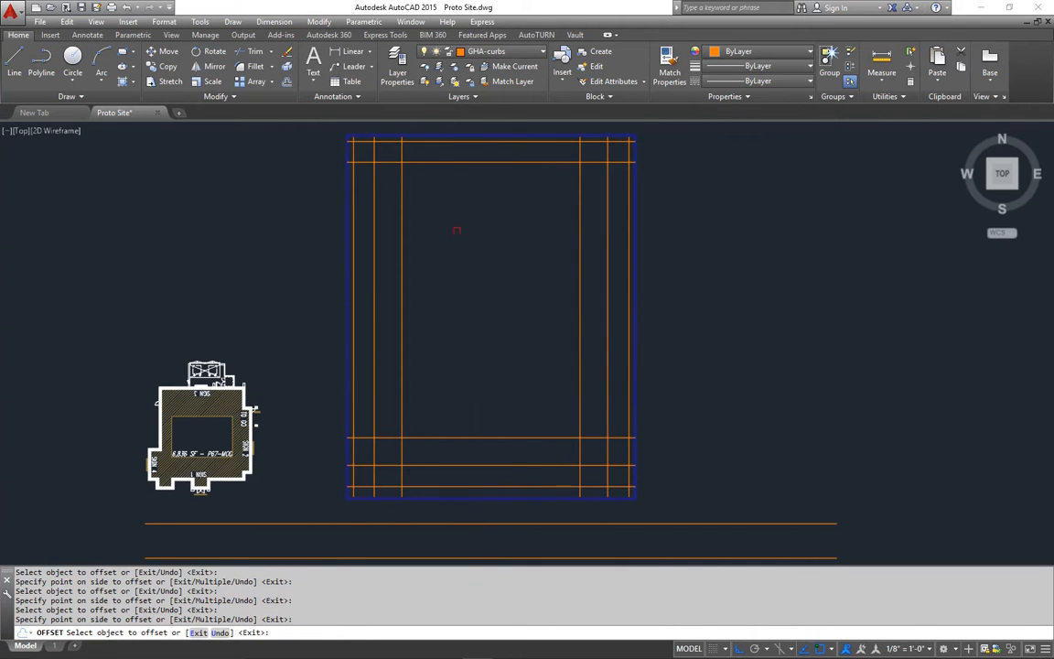
pyautogui.click(447, 162)
pyautogui.click(517, 330)
pyautogui.press('Return')
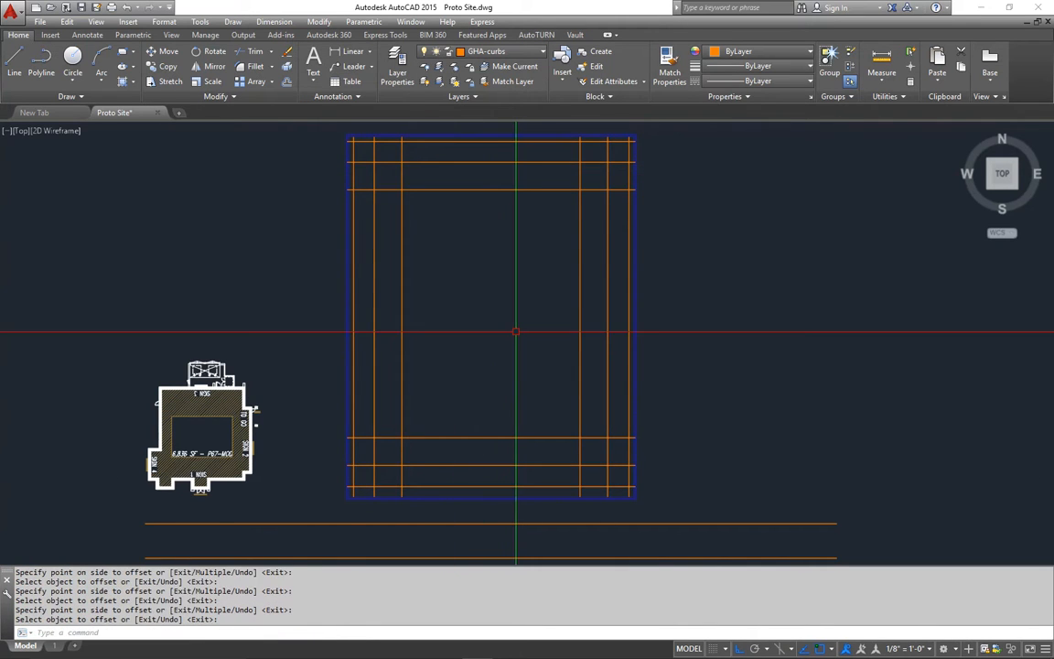
# Erase the four outermost orange lines next to the blue site boundary.
pyautogui.moveTo(510, 356); pyautogui.dragTo(528, 369, button='middle')
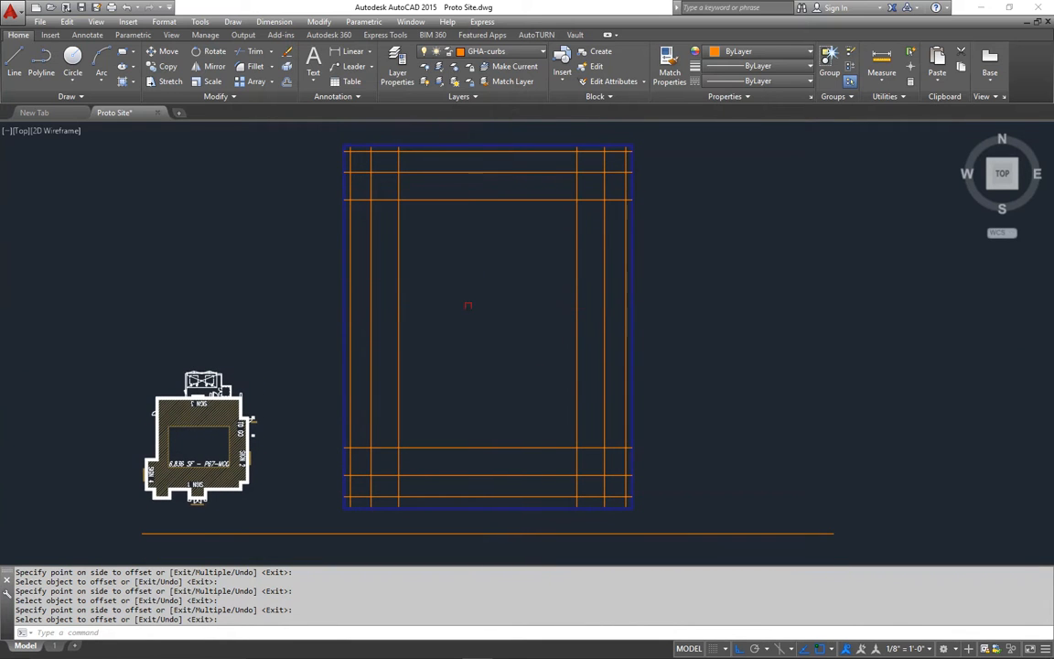
pyautogui.write('e')
pyautogui.press('Return')
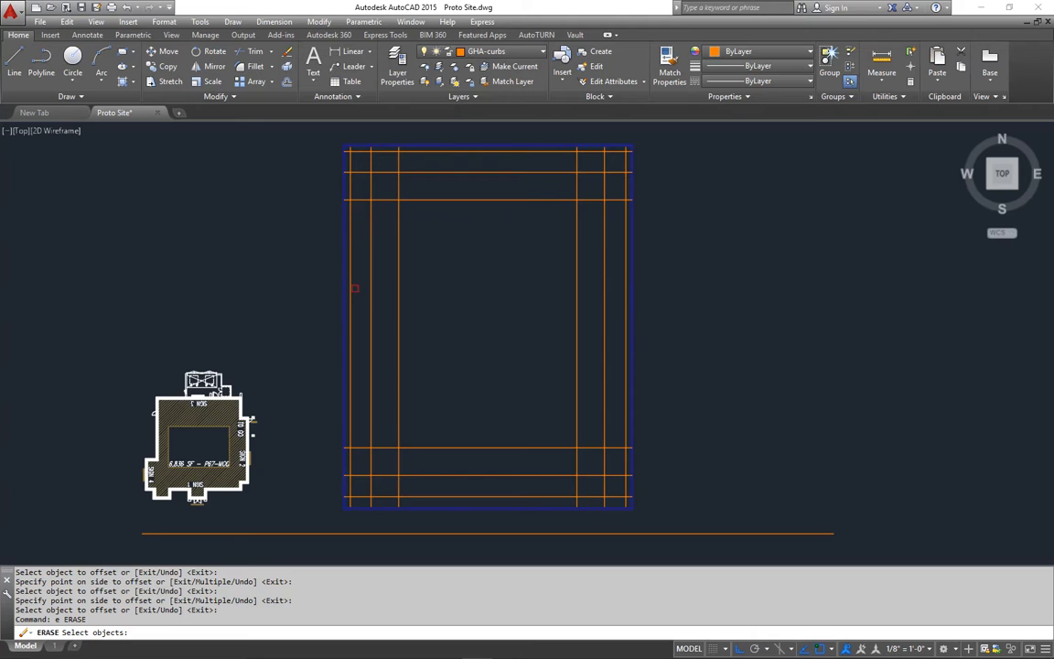
pyautogui.click(353, 287)
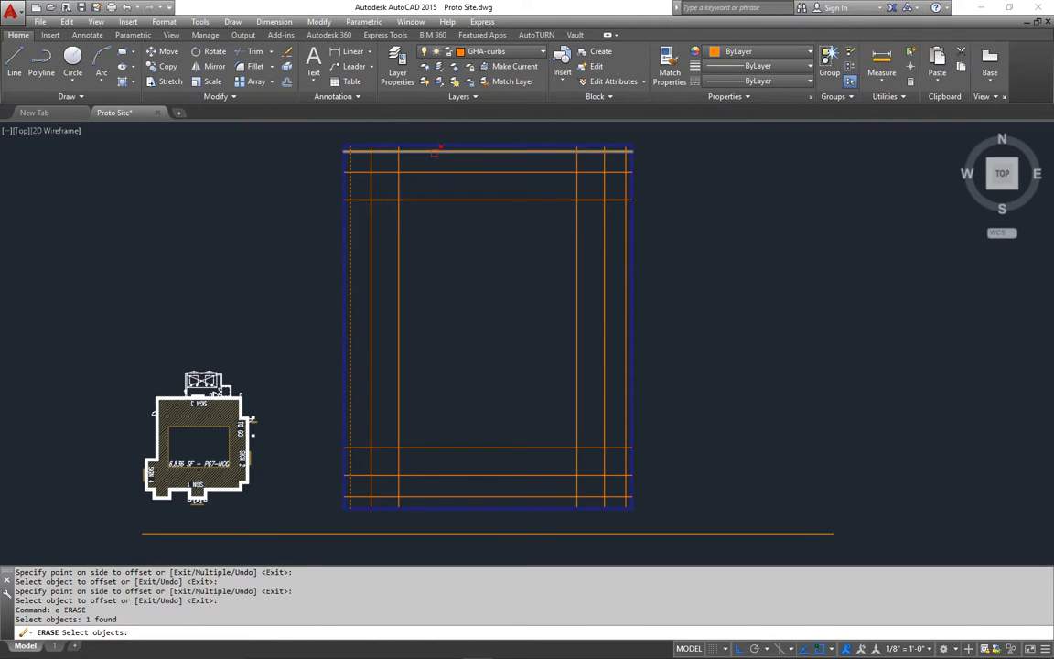
pyautogui.click(437, 150)
pyautogui.click(626, 199)
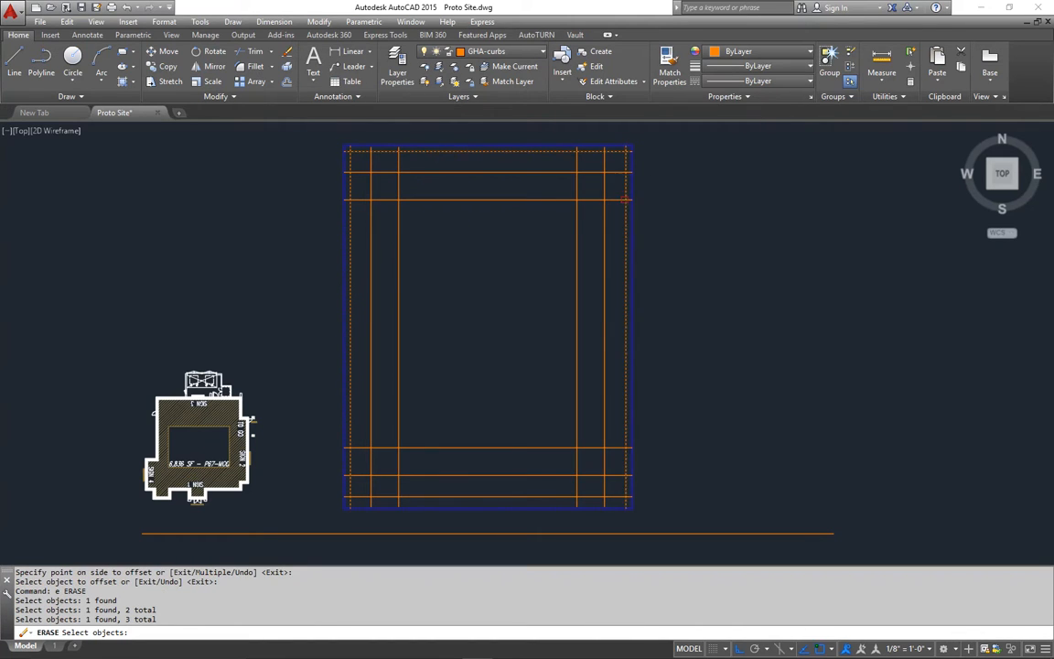
pyautogui.click(576, 475)
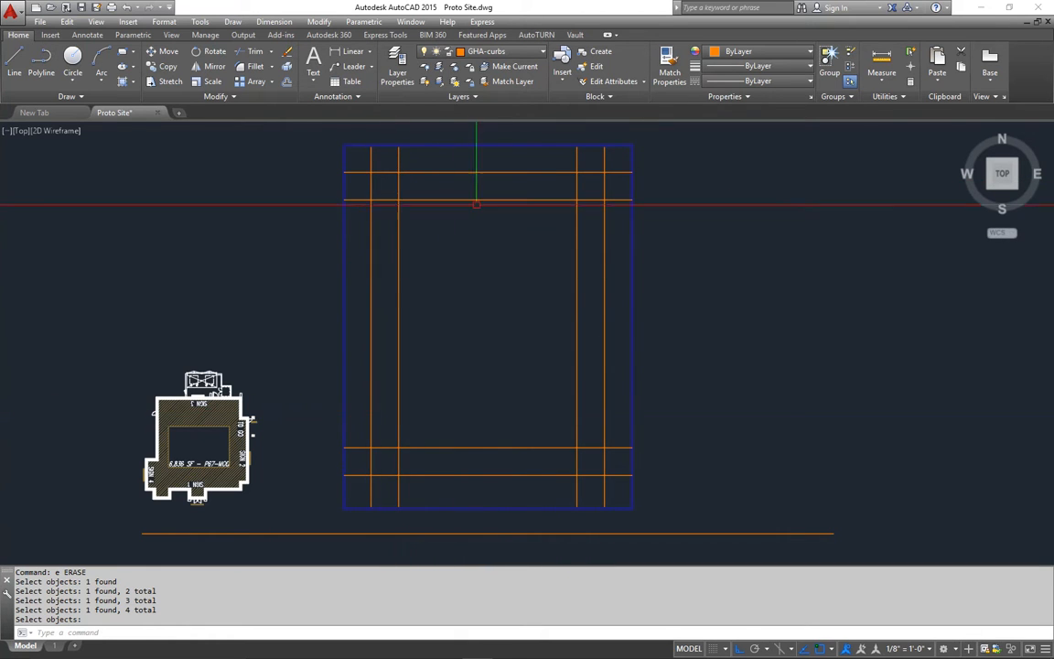
pyautogui.press('Return')
# Fillet the four corners of the innermost orange lines with a 10' radius.
pyautogui.write('f')
pyautogui.press('Return')
pyautogui.write('r')
pyautogui.press('Return')
pyautogui.write("10'")
pyautogui.press('Return')
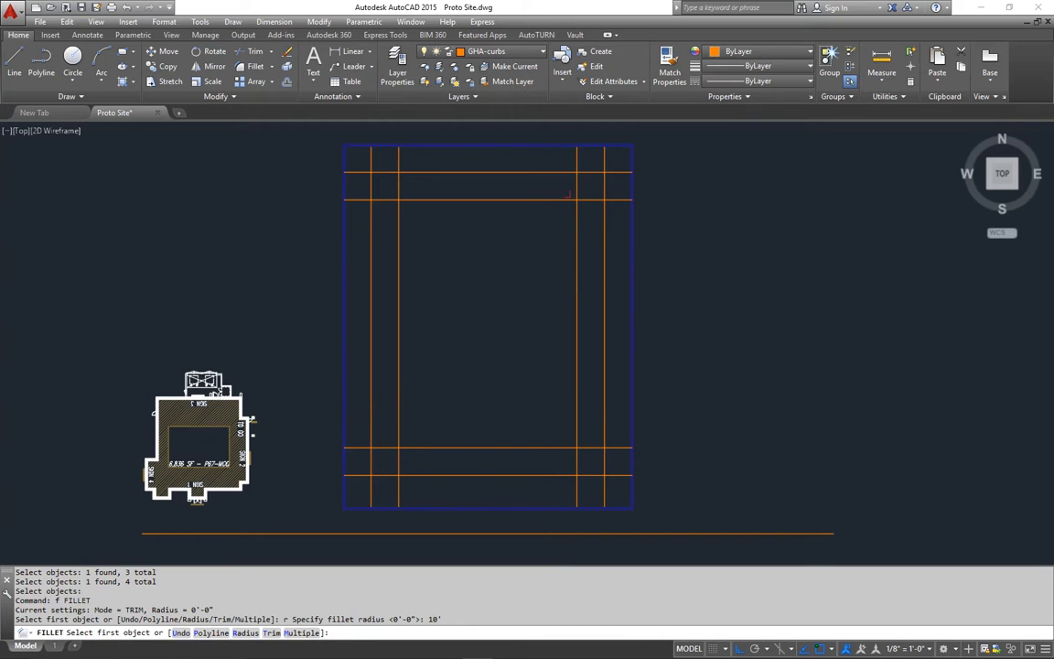
pyautogui.click(561, 200)
pyautogui.click(576, 212)
pyautogui.press('Return')
pyautogui.click(404, 200)
pyautogui.click(397, 373)
pyautogui.press('Return')
pyautogui.click(398, 403)
pyautogui.click(552, 447)
pyautogui.press('Return')
pyautogui.click(552, 447)
pyautogui.click(576, 423)
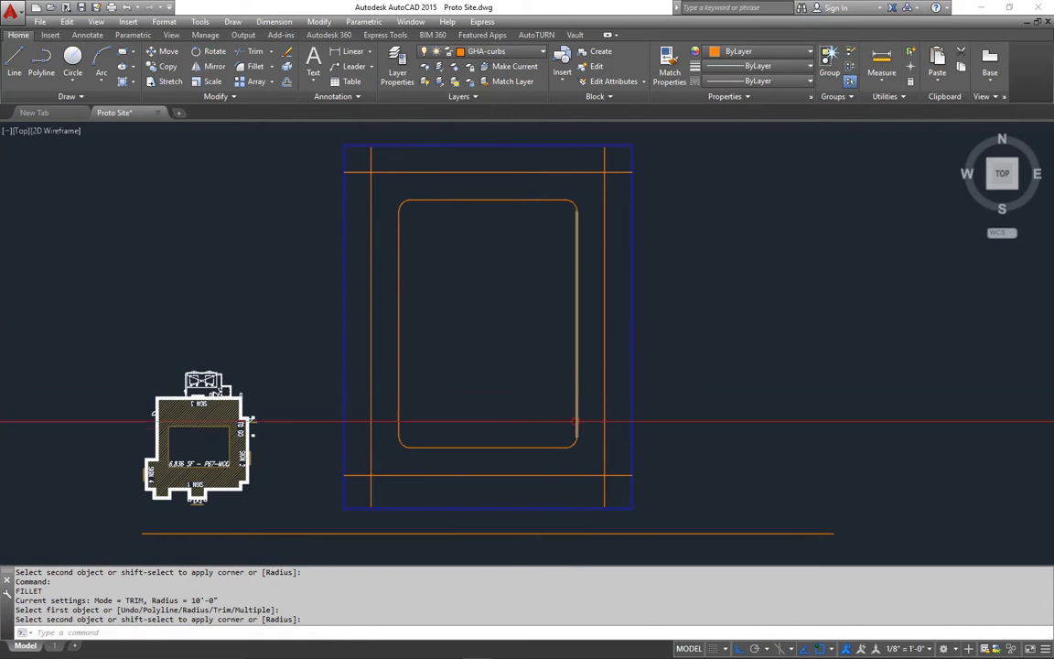
# Join the four outer orange lines into square corners using Fillet with a radius of 0.
pyautogui.write('f')
pyautogui.press('Return')
pyautogui.write('r')
pyautogui.press('Return')
pyautogui.write('0')
pyautogui.press('Return')
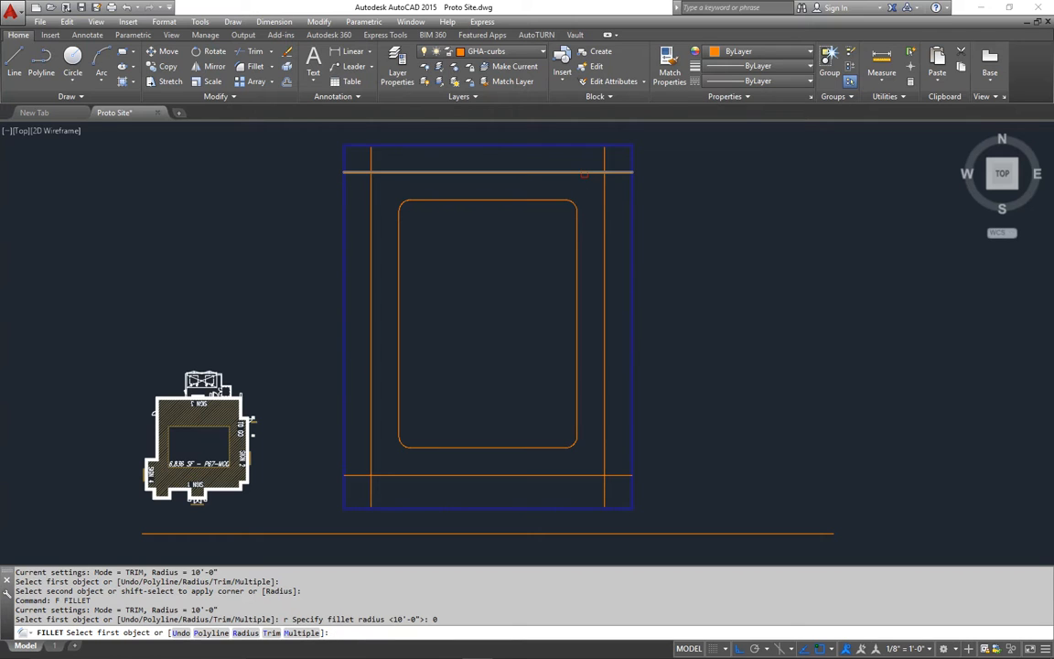
pyautogui.click(586, 171)
pyautogui.click(605, 182)
pyautogui.press('Return')
pyautogui.click(381, 171)
pyautogui.click(370, 188)
pyautogui.press('Return')
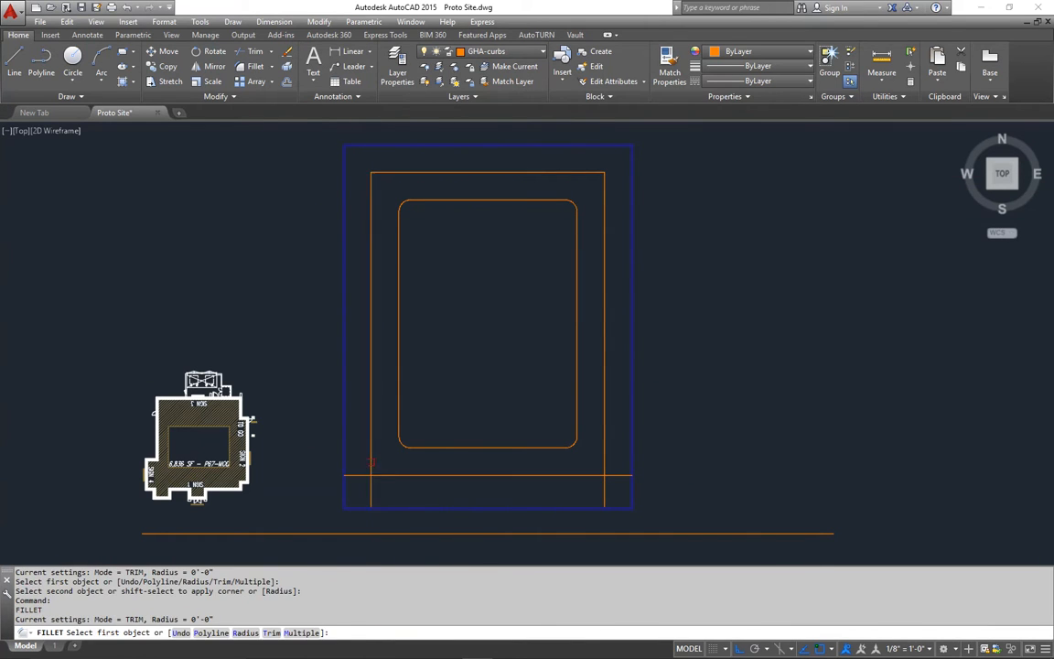
pyautogui.click(372, 463)
pyautogui.click(388, 475)
pyautogui.press('Return')
pyautogui.click(594, 474)
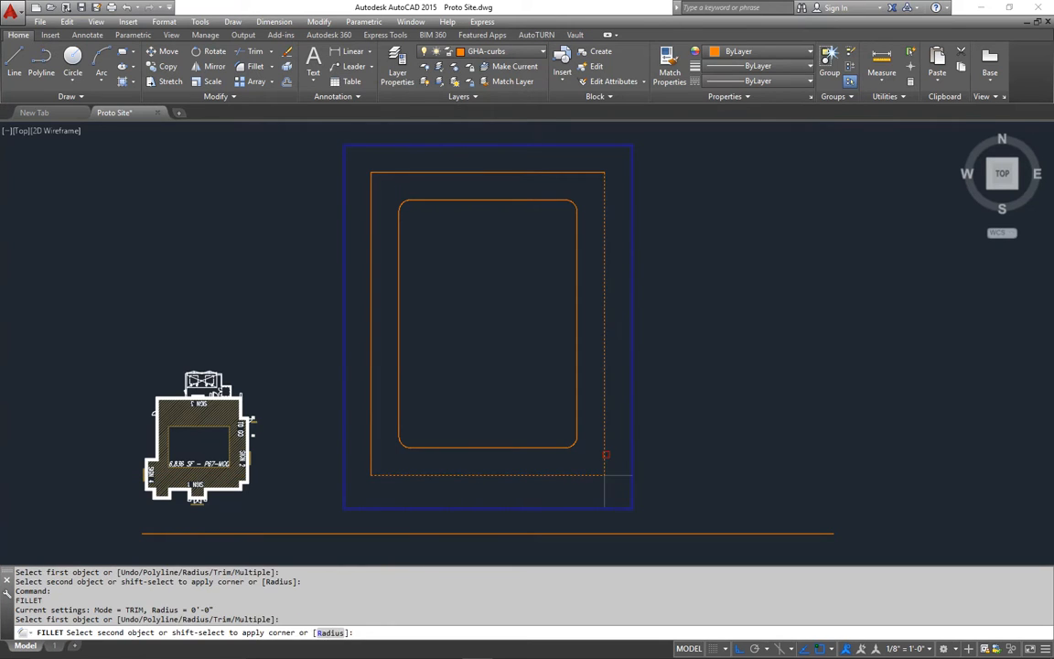
pyautogui.click(604, 454)
# Extend the east vertical lines of the outer and inner orange rectangles down to the upper street line.
pyautogui.moveTo(571, 437)
pyautogui.mouseDown(button='middle')
pyautogui.moveTo(588, 425)
pyautogui.moveTo(564, 407)
pyautogui.mouseUp(button='middle')
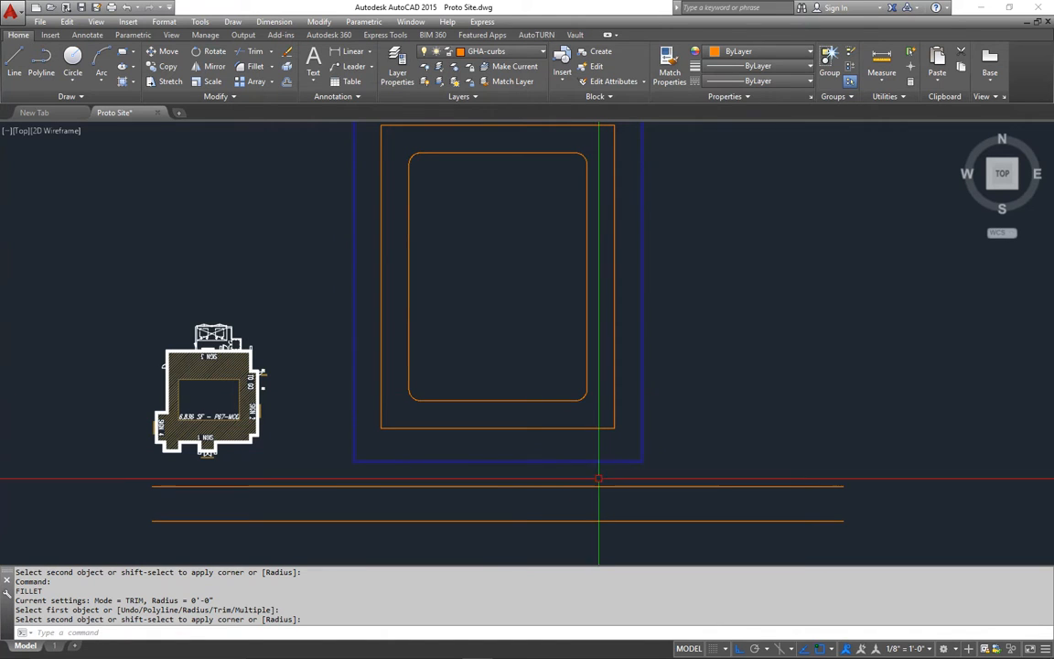
pyautogui.moveTo(594, 497); pyautogui.dragTo(591, 490, button='middle')
pyautogui.write('ex')
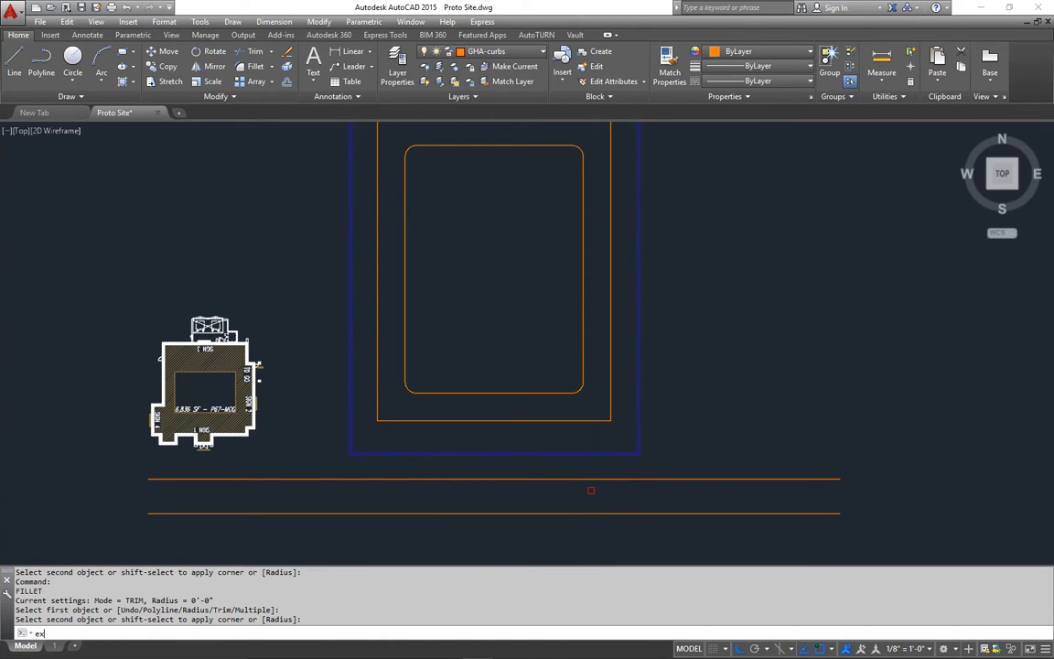
pyautogui.press('Return')
pyautogui.click(592, 478)
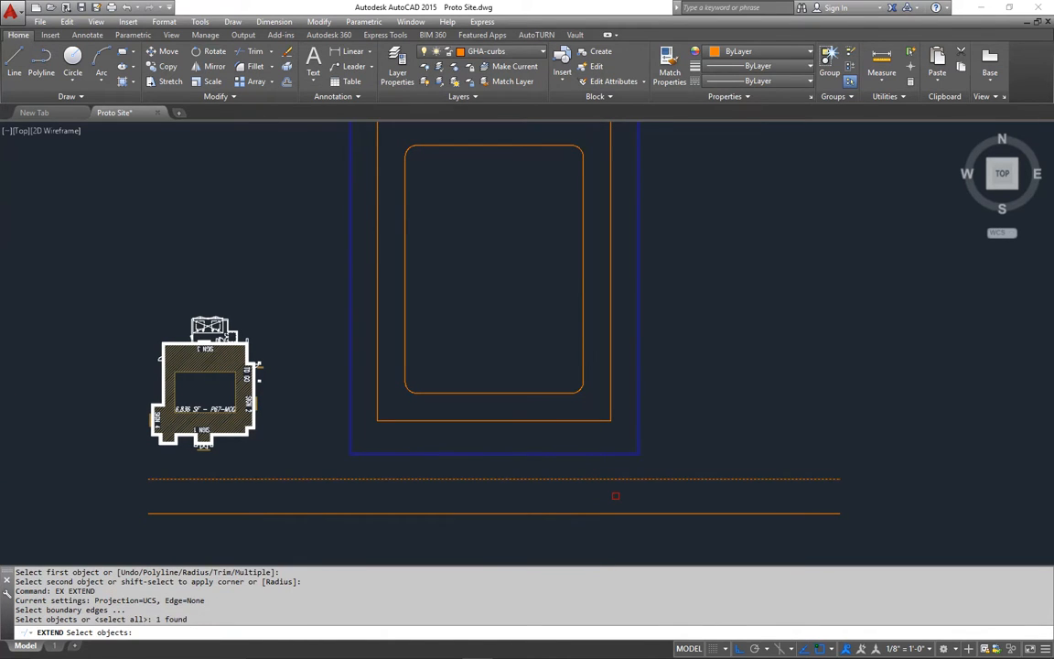
pyautogui.press('Return')
pyautogui.click(609, 382)
pyautogui.click(608, 381)
pyautogui.click(583, 366)
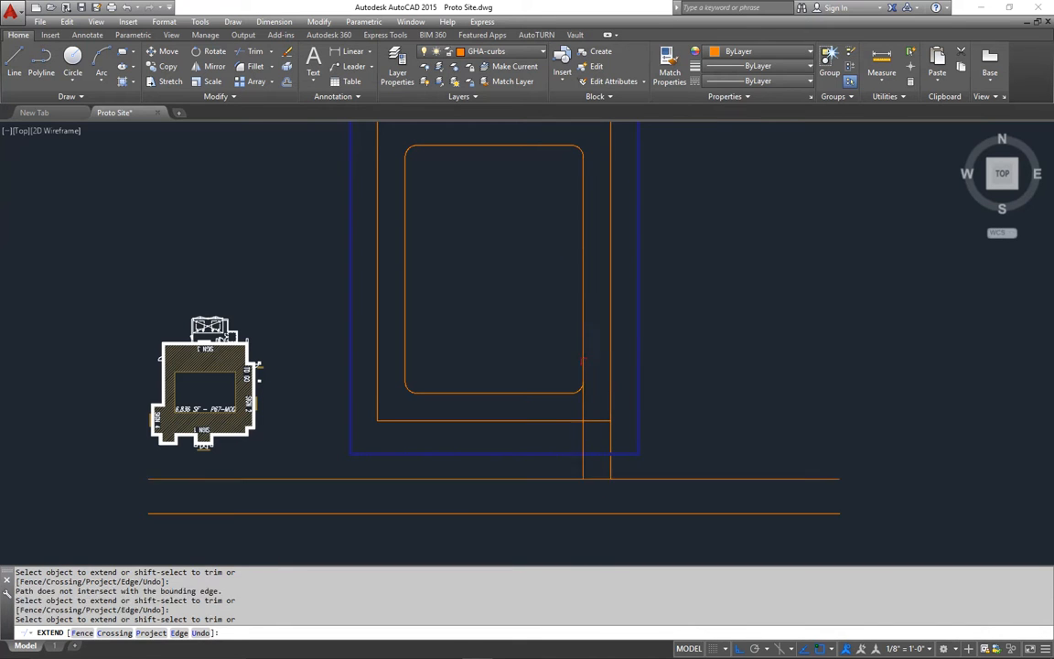
pyautogui.click(583, 373)
pyautogui.click(584, 376)
pyautogui.press('Return')
# Trim the upper street line between the two extended driveway lines to open the site entrance.
pyautogui.scroll(2, 601, 498)
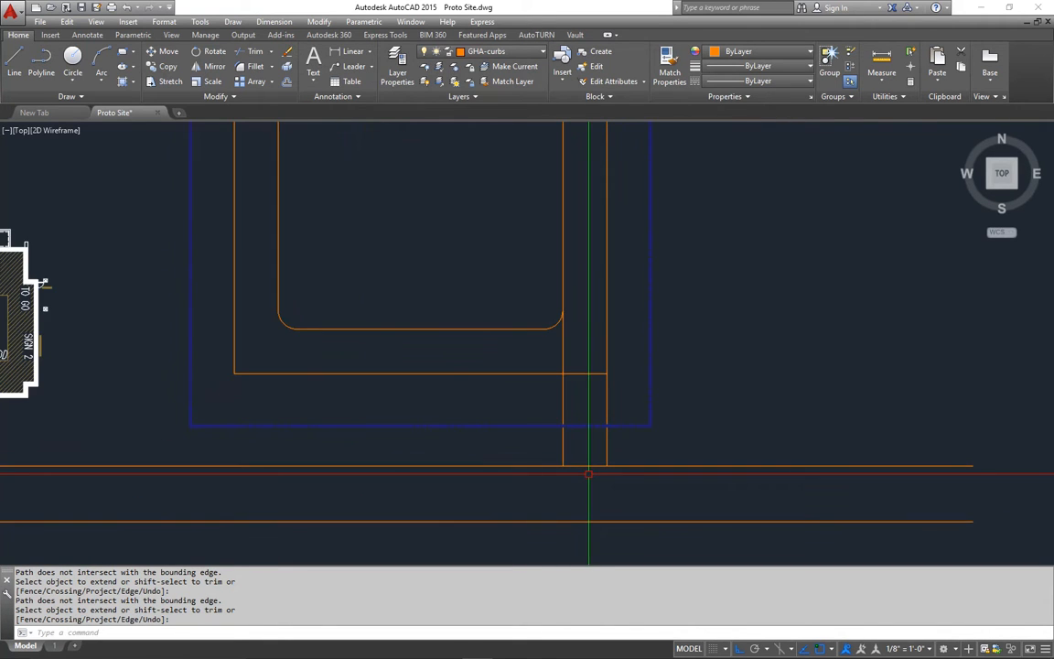
pyautogui.write('t')
pyautogui.press('Return')
pyautogui.click(585, 465)
pyautogui.press('Return')
# Fillet both corners where the driveway lines meet the upper street line with a 15' radius.
pyautogui.write('f')
pyautogui.press('Return')
pyautogui.write('r')
pyautogui.press('Return')
pyautogui.write("15'")
pyautogui.press('Return')
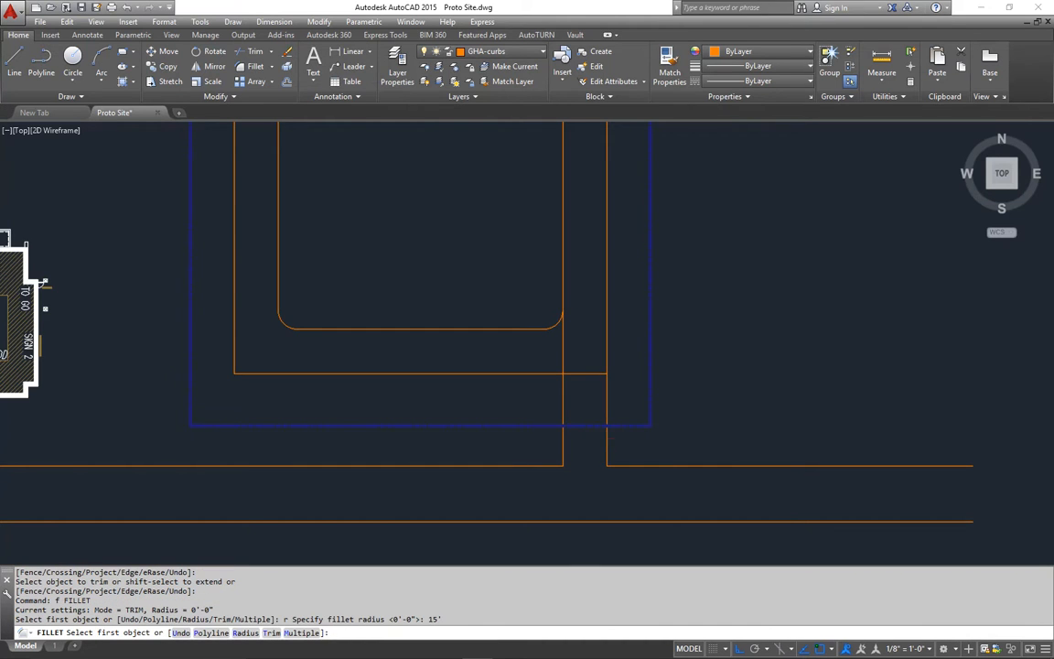
pyautogui.click(609, 444)
pyautogui.click(636, 465)
pyautogui.press('Return')
pyautogui.click(562, 434)
pyautogui.click(535, 466)
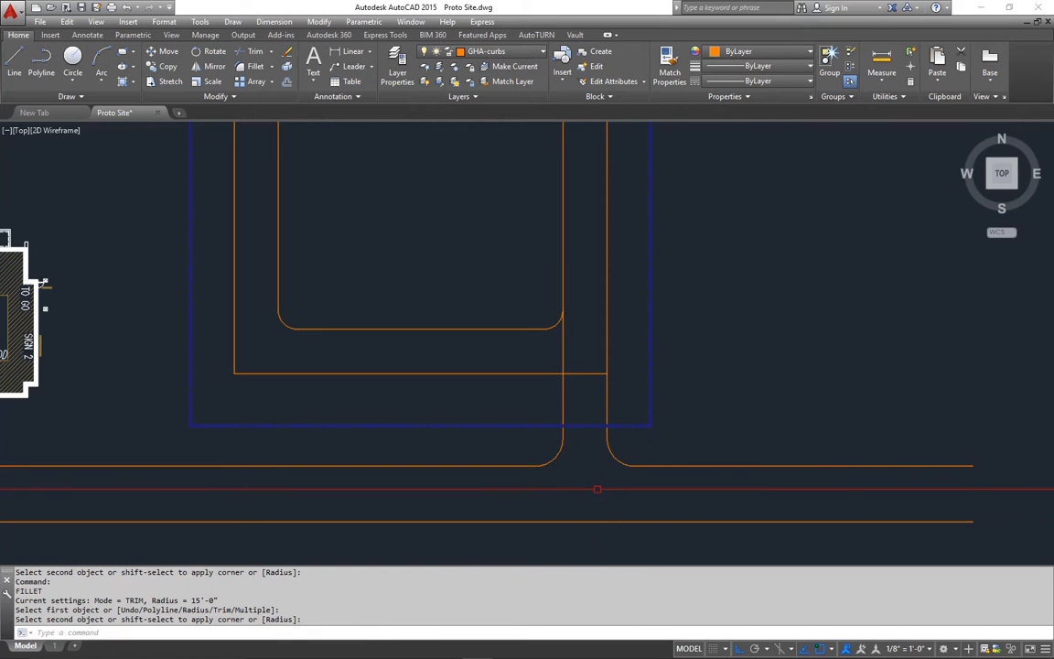
# Trim the west driveway line between the inner rounded curb and the outer rectangle's south line.
pyautogui.moveTo(596, 489); pyautogui.dragTo(642, 516, button='middle')
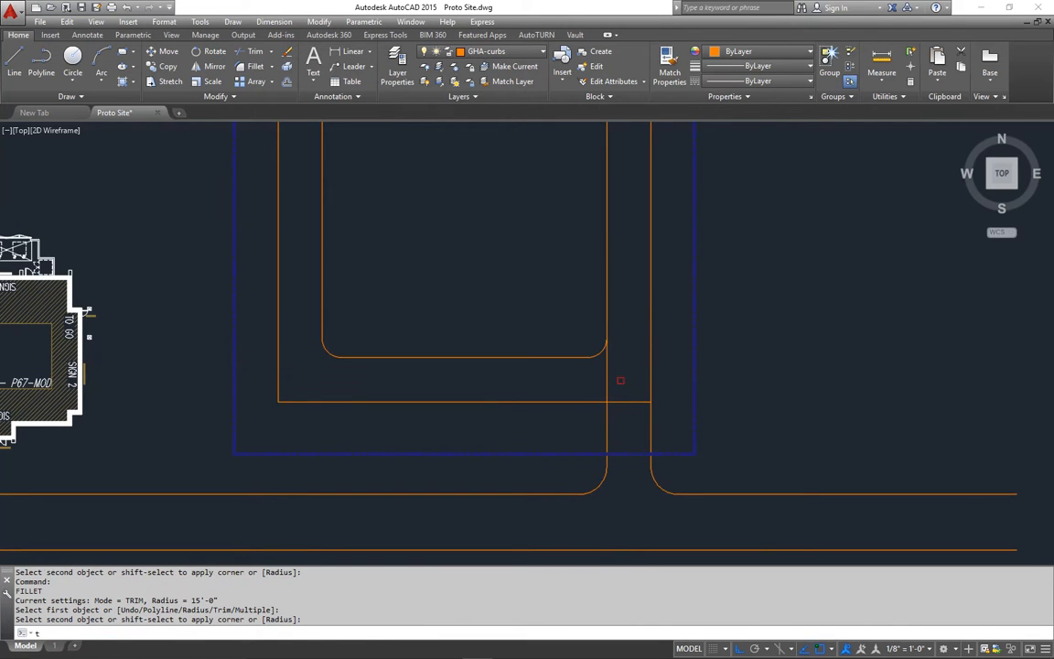
pyautogui.press('Return')
pyautogui.press('Return')
pyautogui.click(606, 376)
pyautogui.moveTo(607, 376); pyautogui.dragTo(632, 388, button='middle')
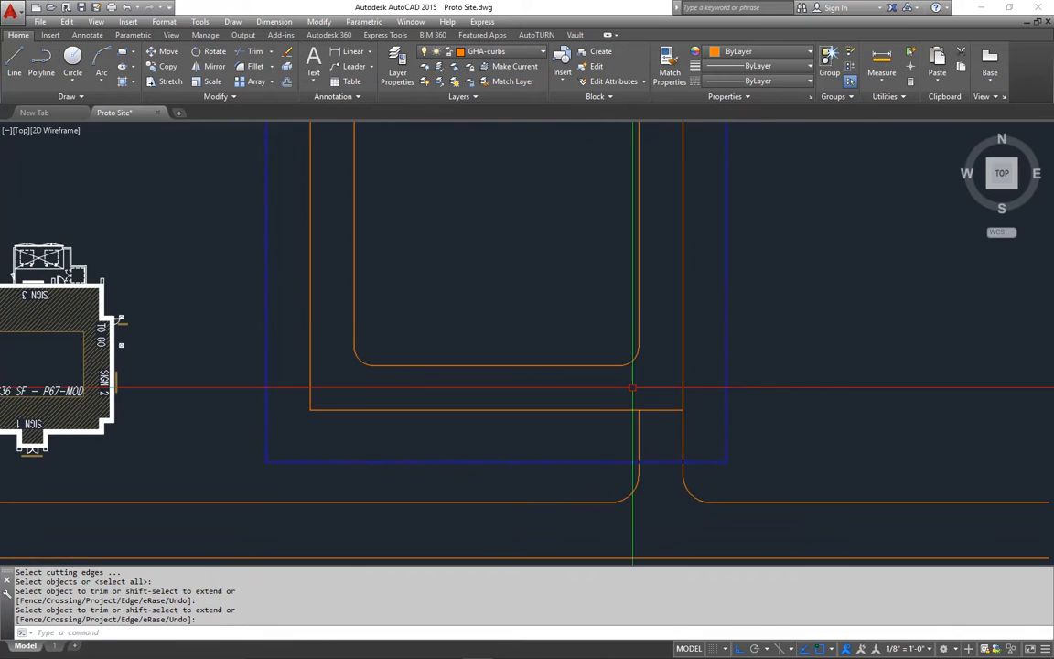
pyautogui.press('Return')
# Fillet the corner between the outer rectangle's south line and the west driveway line with a 10' radius.
pyautogui.write('f')
pyautogui.press('Return')
pyautogui.write('r')
pyautogui.press('Return')
pyautogui.write("10'")
pyautogui.press('Return')
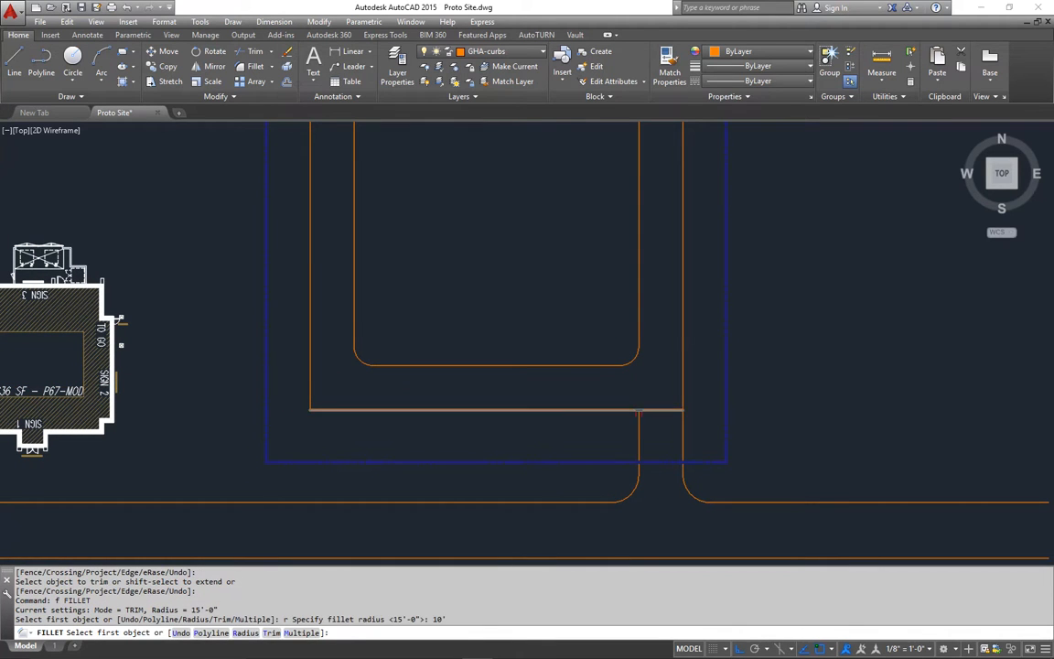
pyautogui.click(638, 430)
pyautogui.scroll(-3, 640, 430)
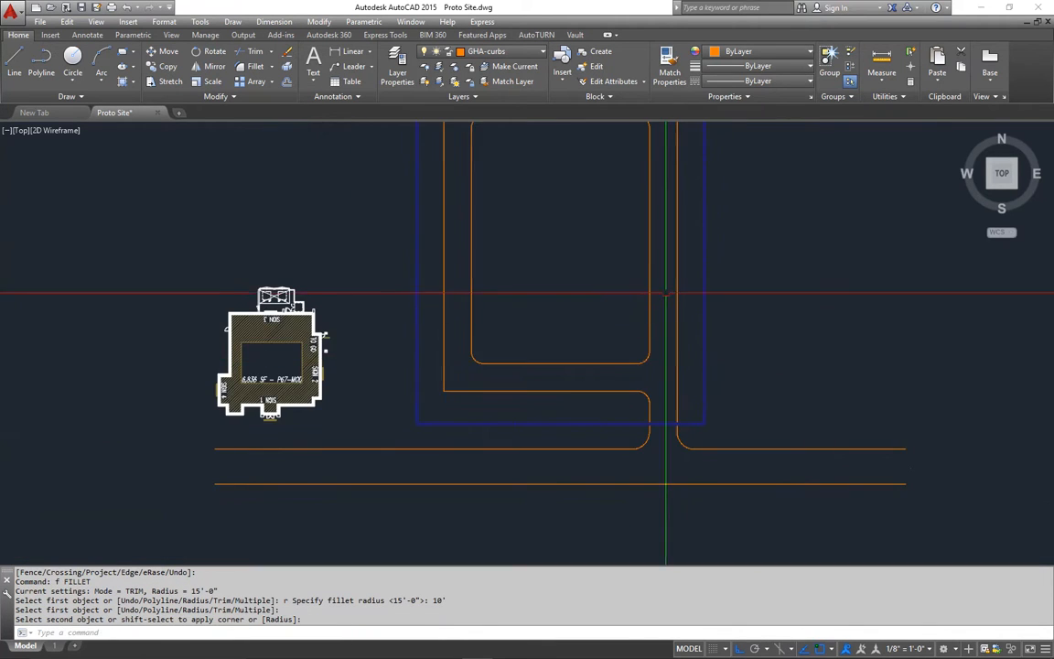
pyautogui.moveTo(645, 411); pyautogui.dragTo(644, 409, button='middle')
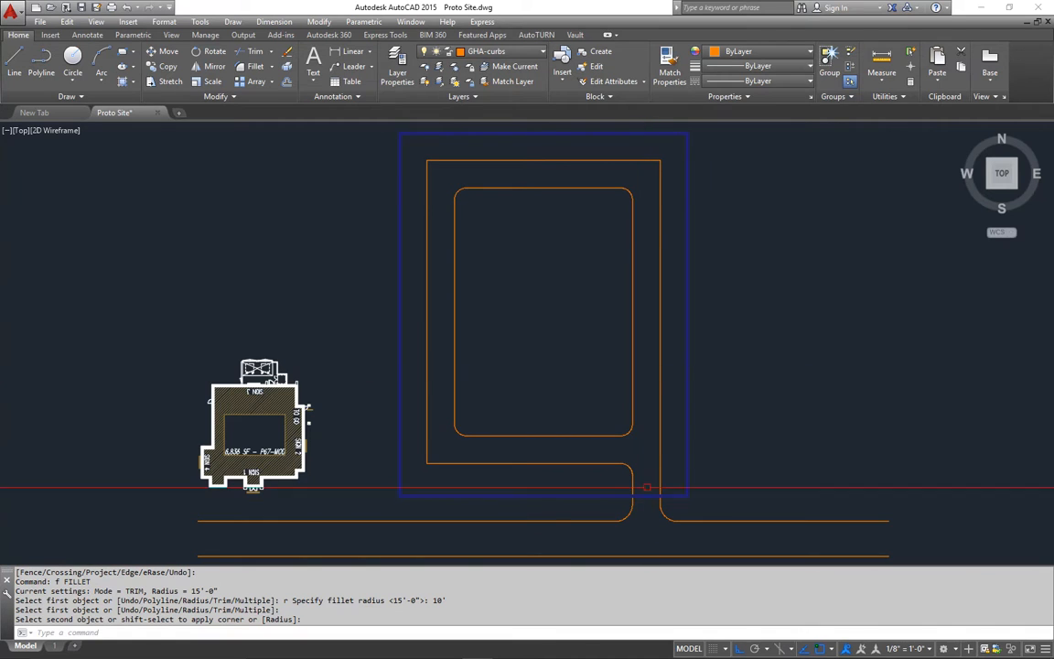
# Offset the south, west and east lines of the inner rounded curb 18' toward the centre of the site.
pyautogui.moveTo(624, 410); pyautogui.dragTo(613, 419, button='middle')
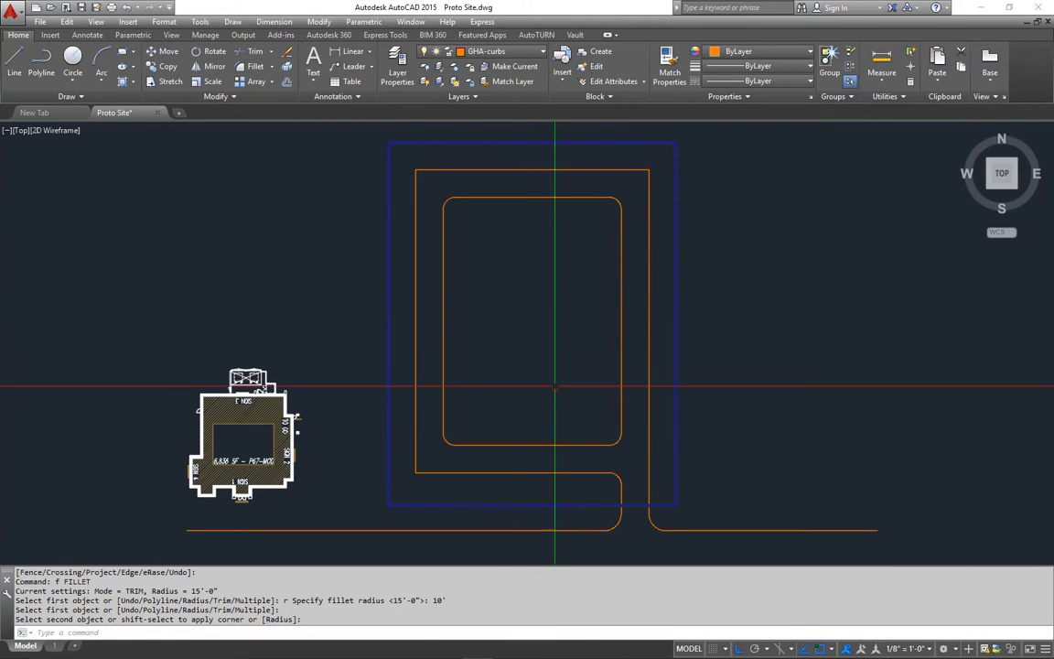
pyautogui.moveTo(555, 383); pyautogui.dragTo(526, 376, button='middle')
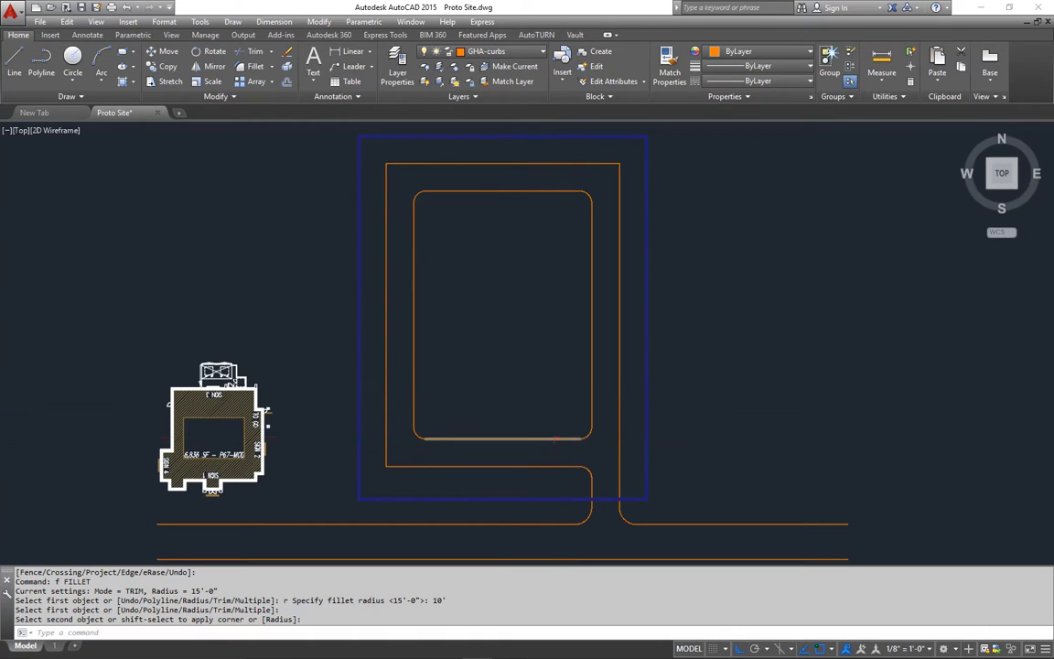
pyautogui.moveTo(473, 403); pyautogui.dragTo(486, 421, button='middle')
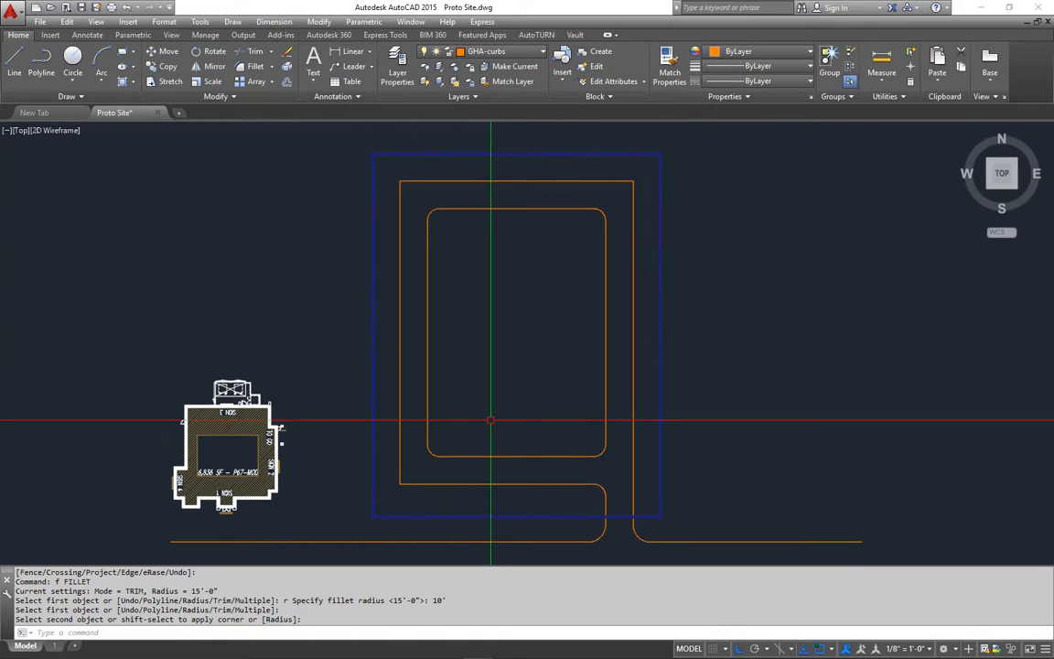
pyautogui.write('o')
pyautogui.press('Return')
pyautogui.write("18'")
pyautogui.press('Return')
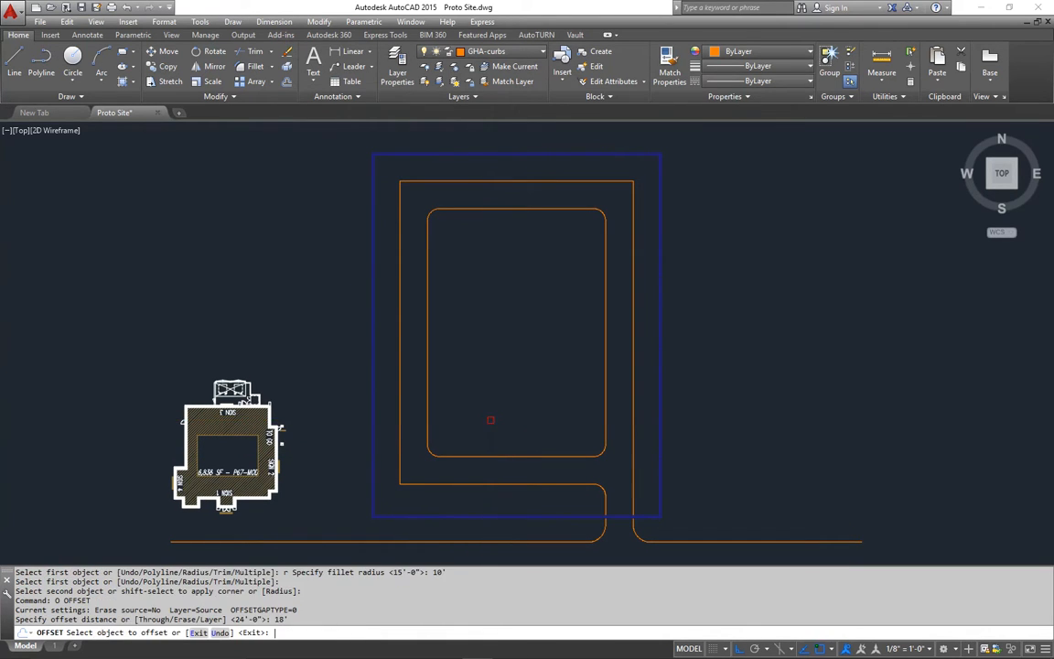
pyautogui.click(527, 455)
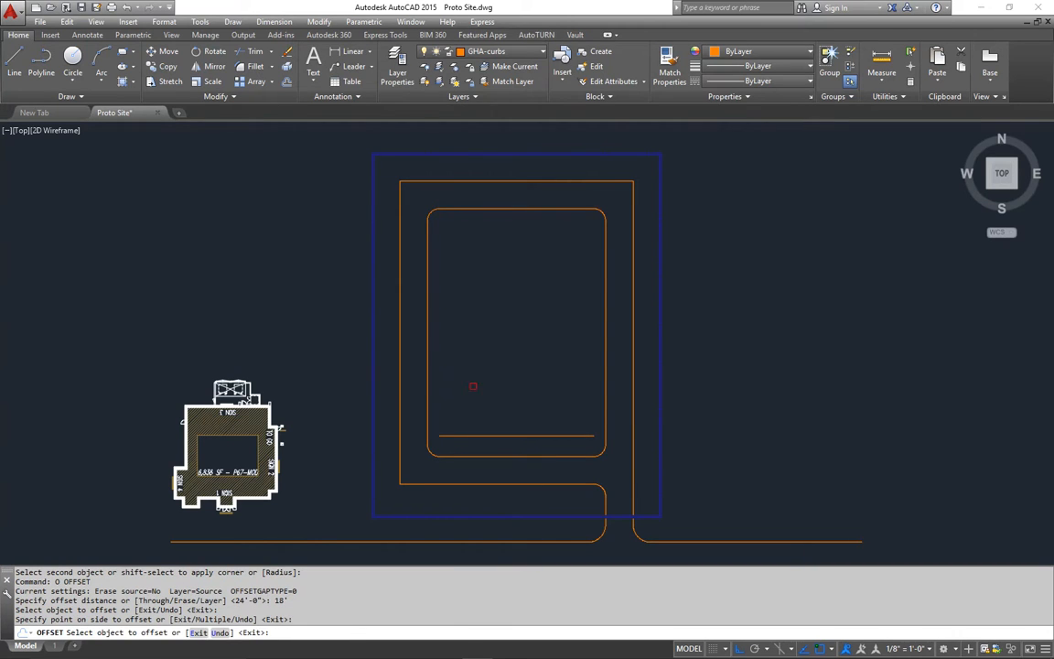
pyautogui.click(427, 391)
pyautogui.click(527, 386)
pyautogui.click(605, 386)
pyautogui.click(564, 386)
pyautogui.press('Return')
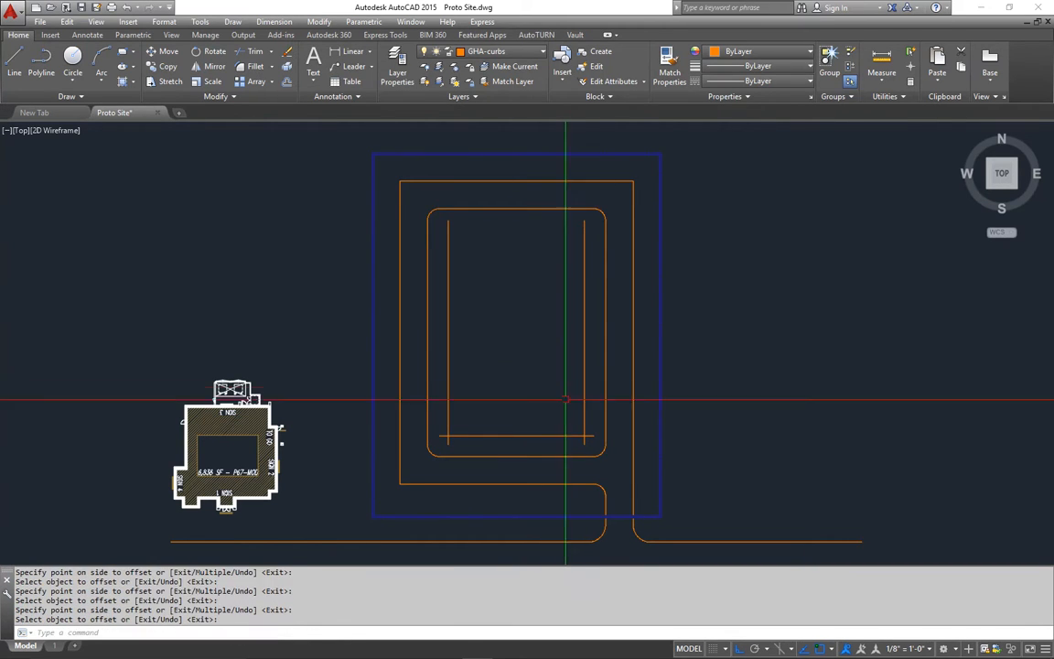
# Offset the three innermost orange lines (south, west and east) another 7'6" inward.
pyautogui.moveTo(512, 395); pyautogui.dragTo(519, 374, button='middle')
pyautogui.scroll(2, 530, 371)
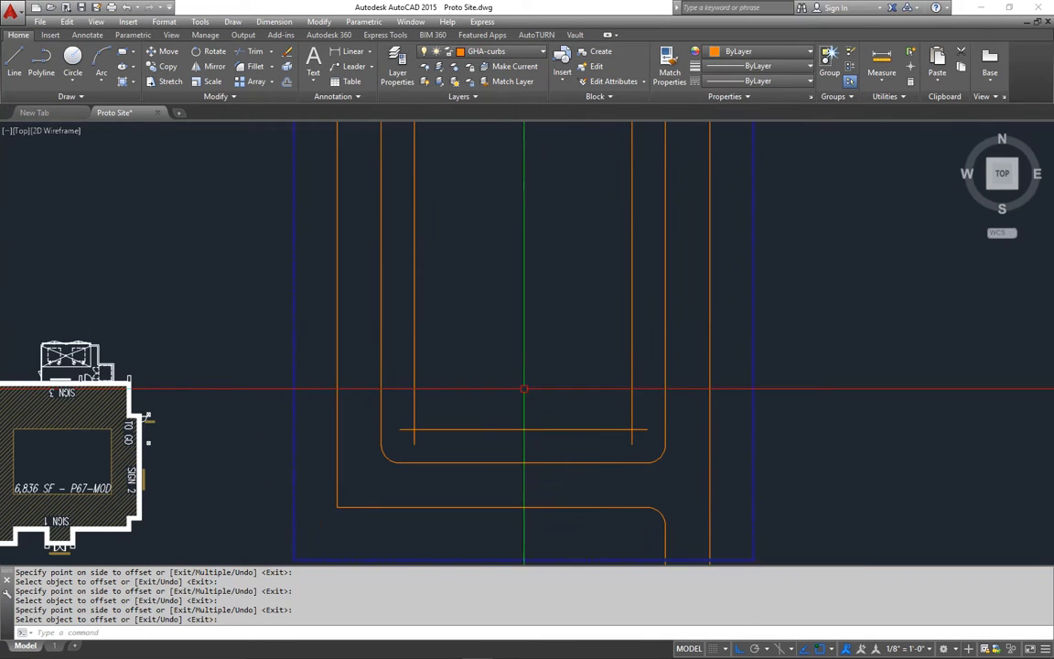
pyautogui.moveTo(555, 416); pyautogui.dragTo(555, 423, button='middle')
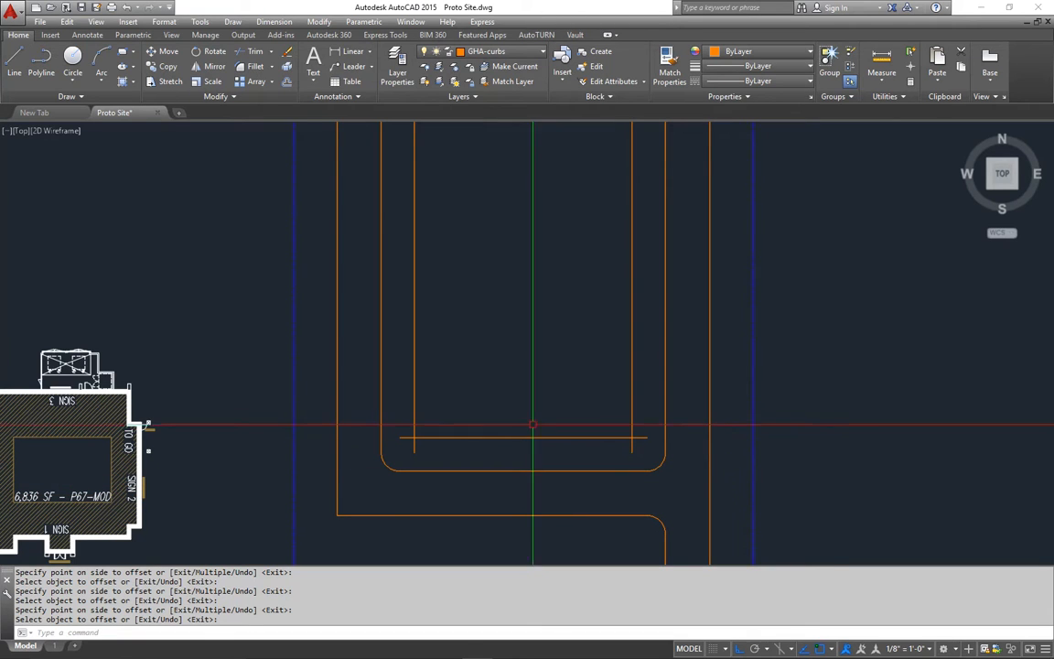
pyautogui.moveTo(530, 430); pyautogui.dragTo(535, 430, button='middle')
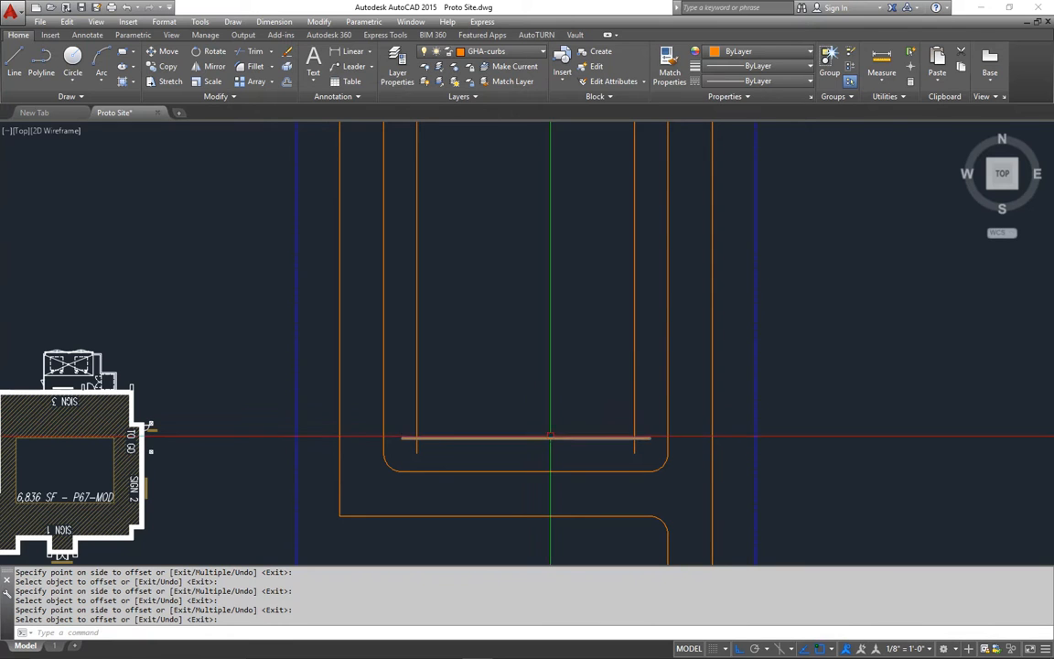
pyautogui.write('o')
pyautogui.press('Return')
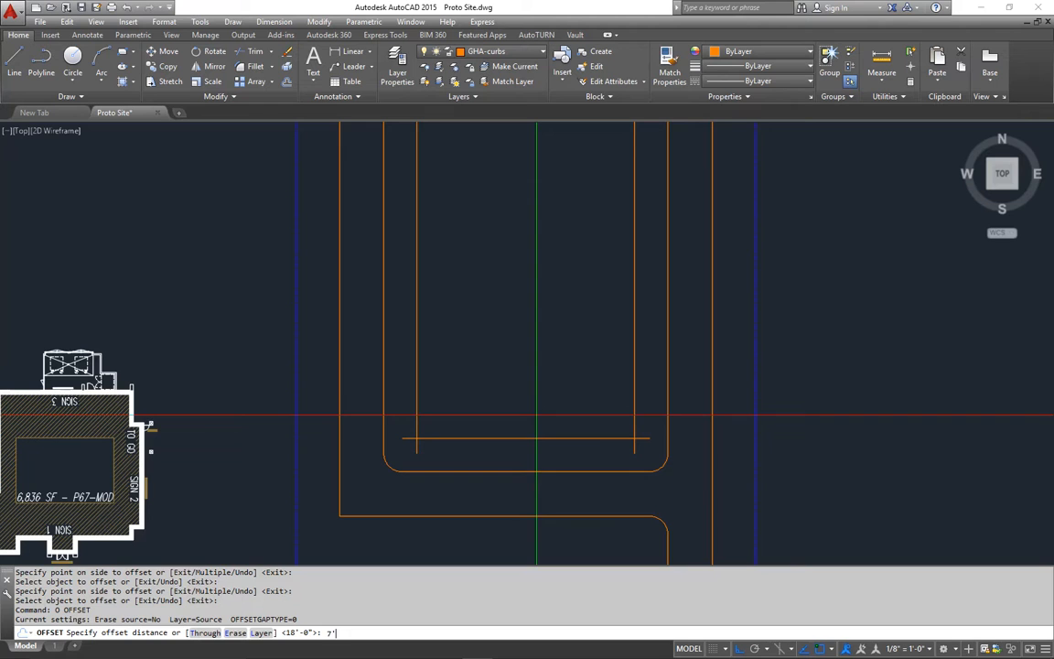
pyautogui.press('Return')
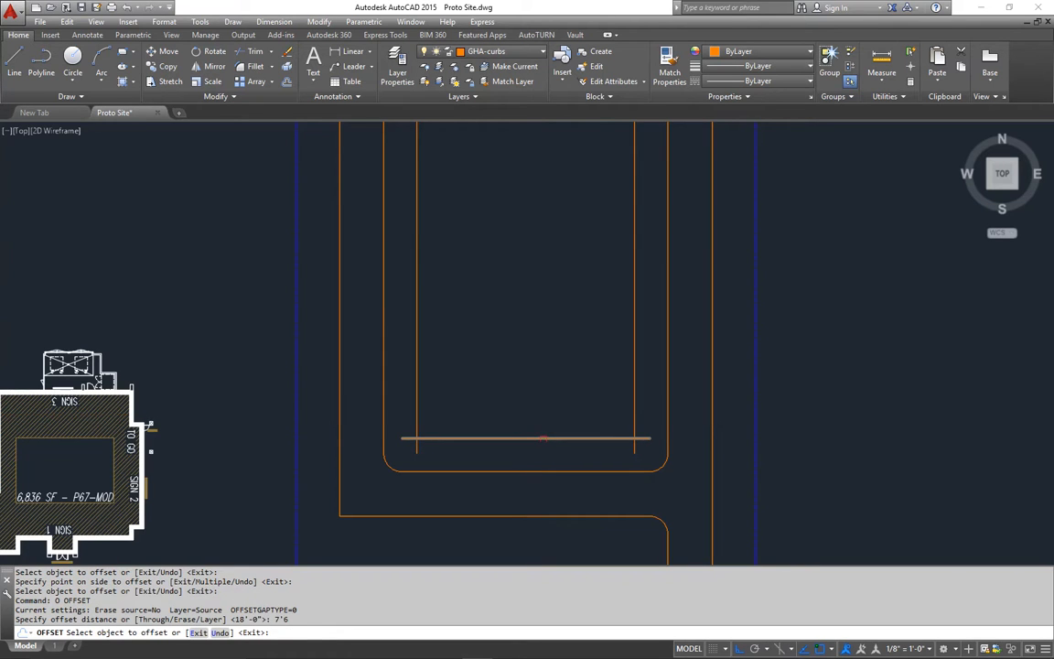
pyautogui.click(543, 438)
pyautogui.click(420, 396)
pyautogui.click(490, 390)
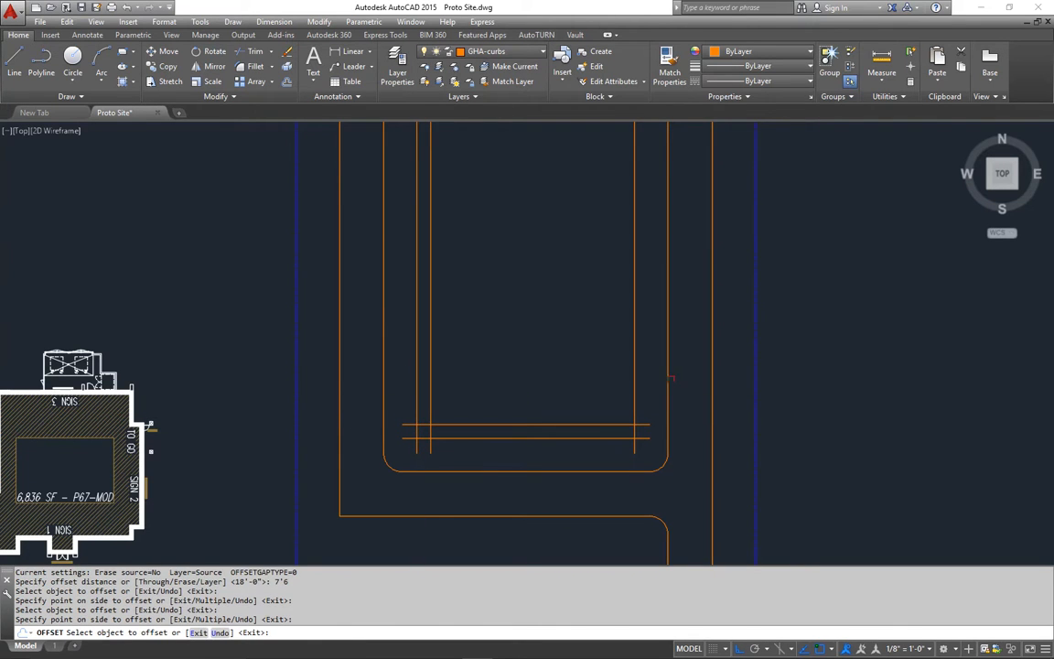
pyautogui.click(640, 389)
pyautogui.click(569, 387)
pyautogui.press('Return')
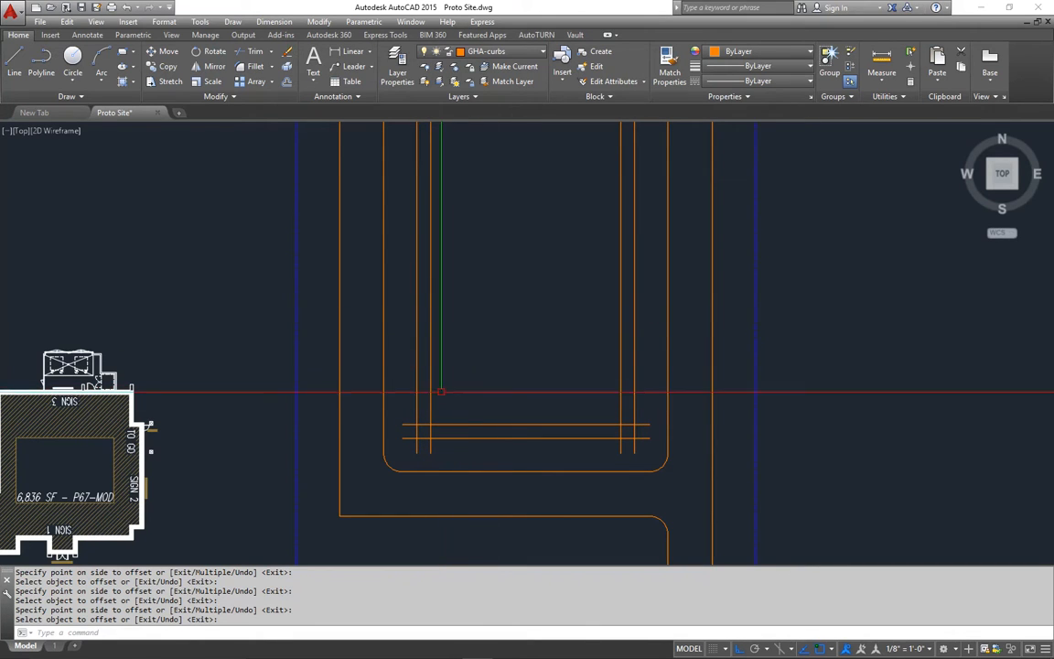
# Offset the three newest south, east and west lines another 5' toward the centre of the site.
pyautogui.write('o')
pyautogui.press('Return')
pyautogui.write("5'")
pyautogui.press('Return')
pyautogui.click(545, 423)
pyautogui.click(611, 383)
pyautogui.click(620, 384)
pyautogui.click(452, 370)
pyautogui.click(428, 372)
pyautogui.click(482, 371)
pyautogui.press('Return')
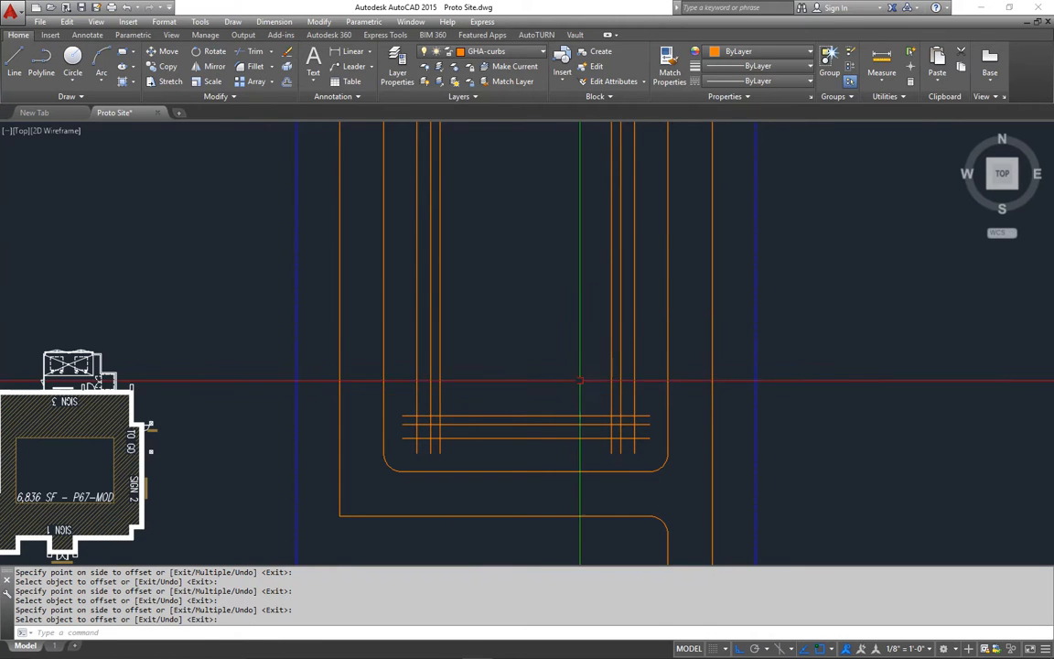
# Turn Ortho off and move the building footprint into the middle of the inner rounded curb area.
pyautogui.moveTo(510, 347); pyautogui.dragTo(584, 302, button='middle')
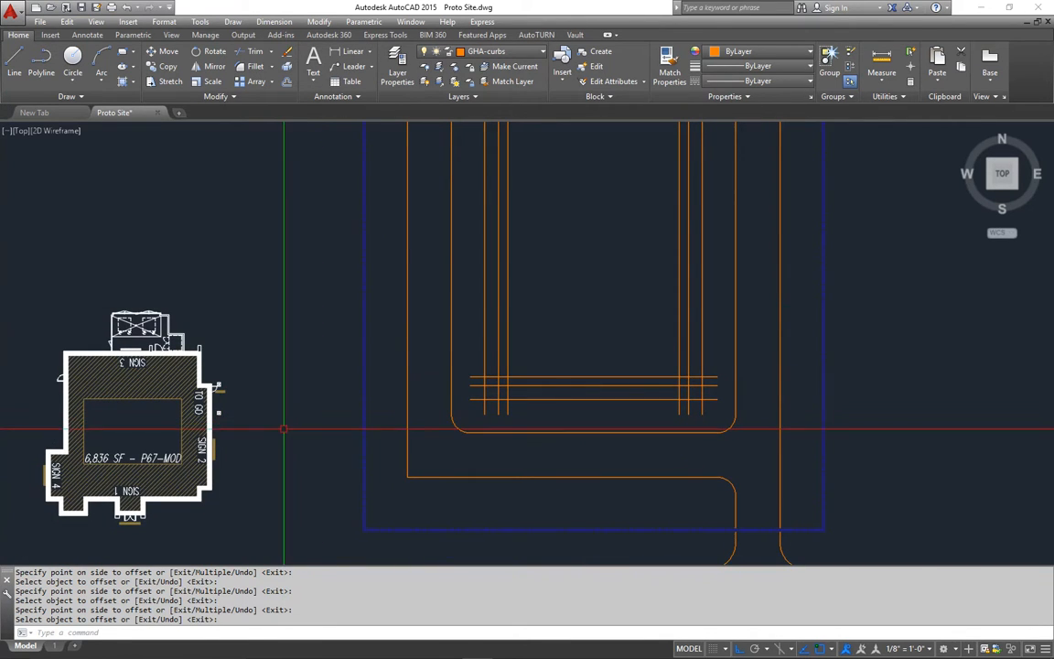
pyautogui.write('m')
pyautogui.press('Return')
pyautogui.click(128, 437)
pyautogui.press('Return')
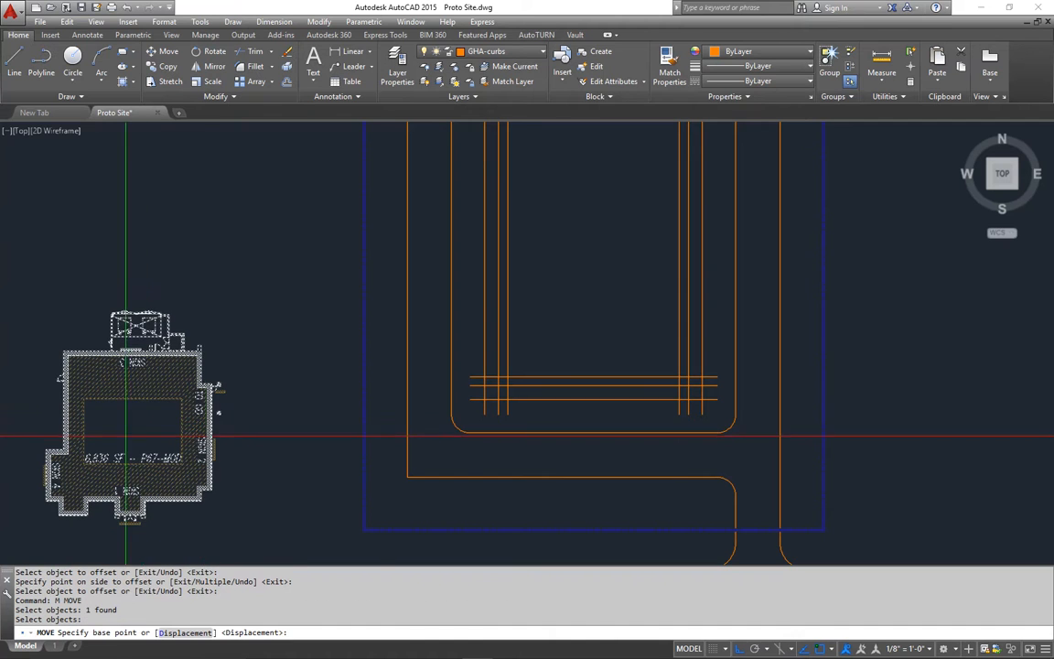
pyautogui.click(134, 427)
pyautogui.press('F8')
pyautogui.moveTo(382, 318); pyautogui.dragTo(254, 404, button='middle')
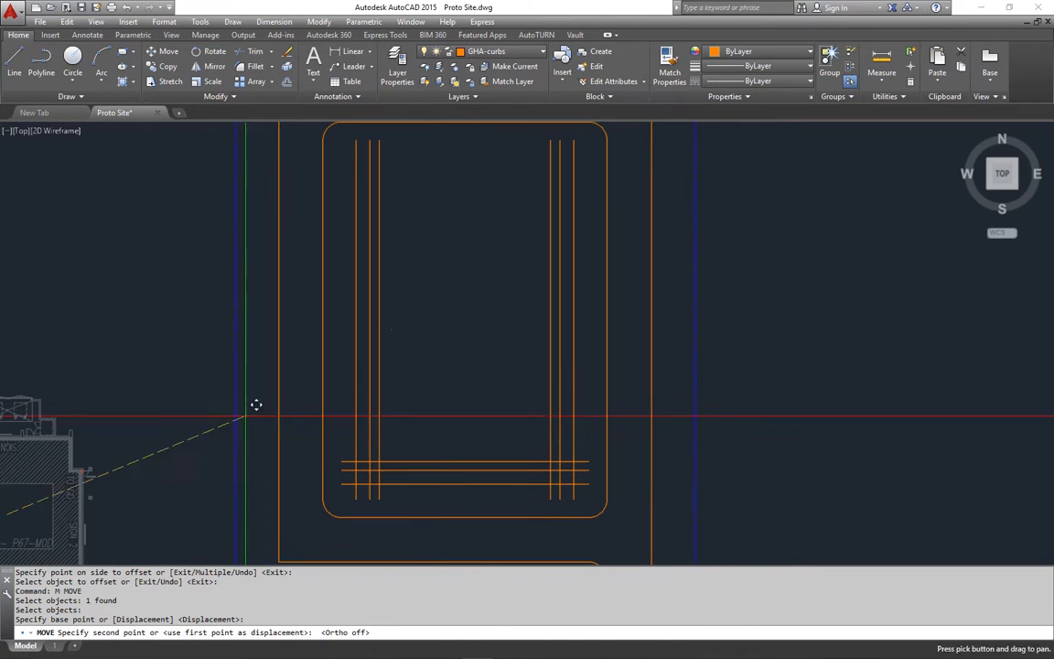
pyautogui.click(484, 380)
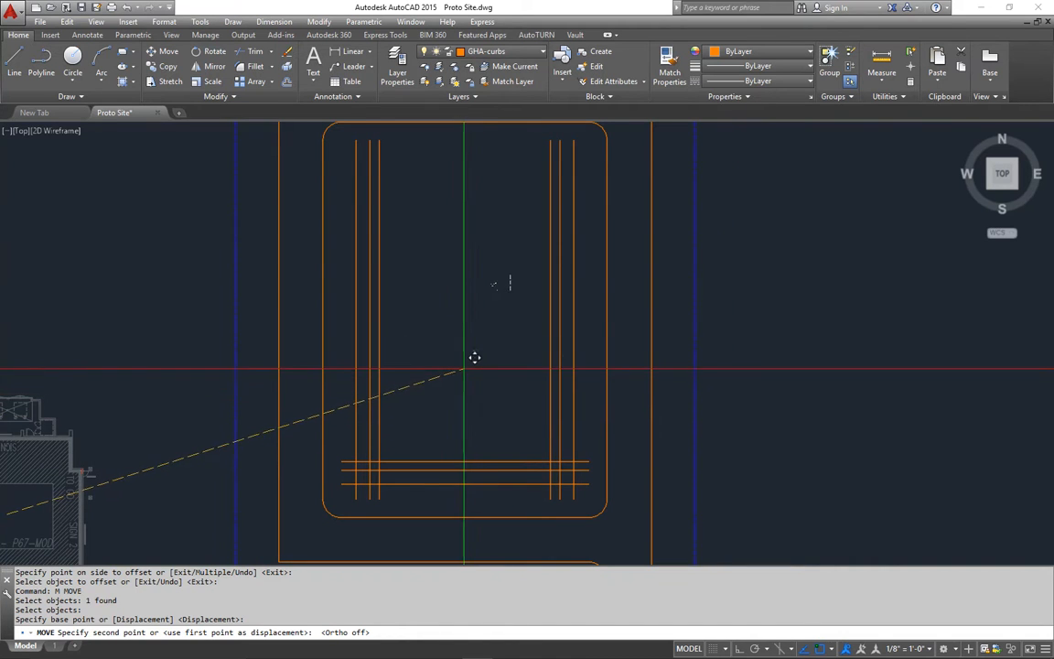
# Move the building by its front entry's lower corner so the entry sits on the innermost south offset line.
pyautogui.scroll(3, 471, 490)
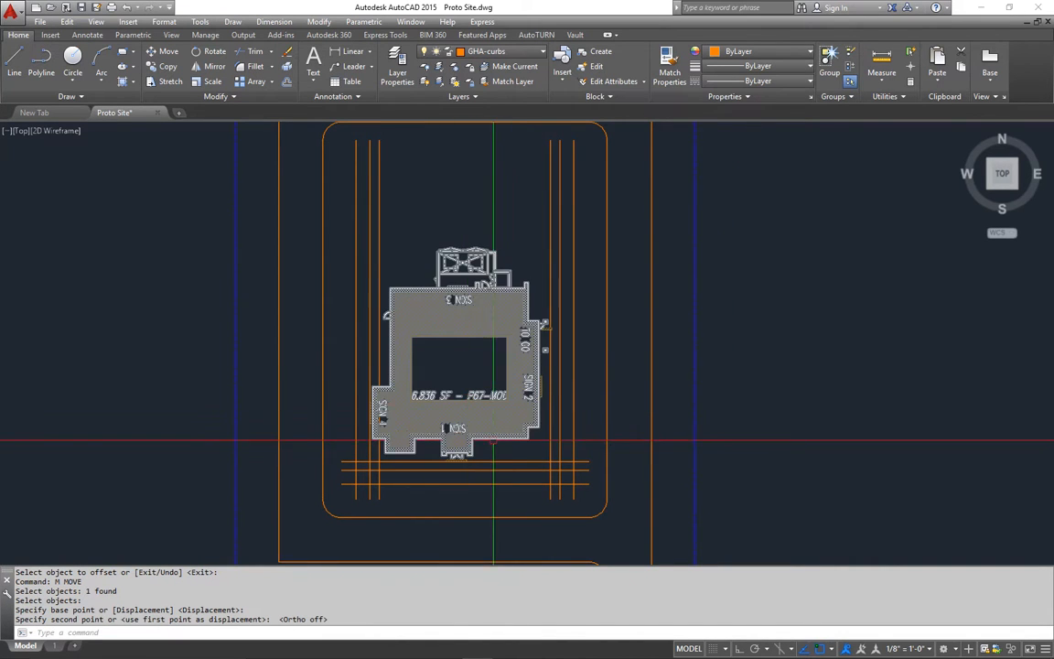
pyautogui.scroll(2, 467, 423)
pyautogui.write('m')
pyautogui.press('Return')
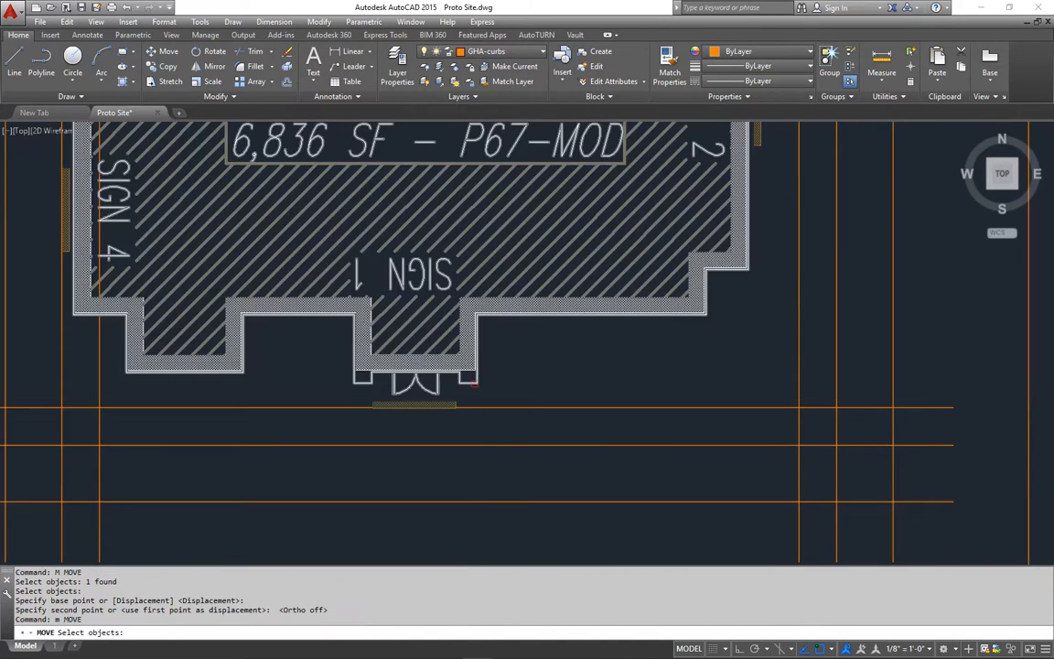
pyautogui.scroll(3, 471, 393)
pyautogui.click(471, 379)
pyautogui.press('Return')
pyautogui.click(471, 378)
pyautogui.scroll(-4, 525, 385)
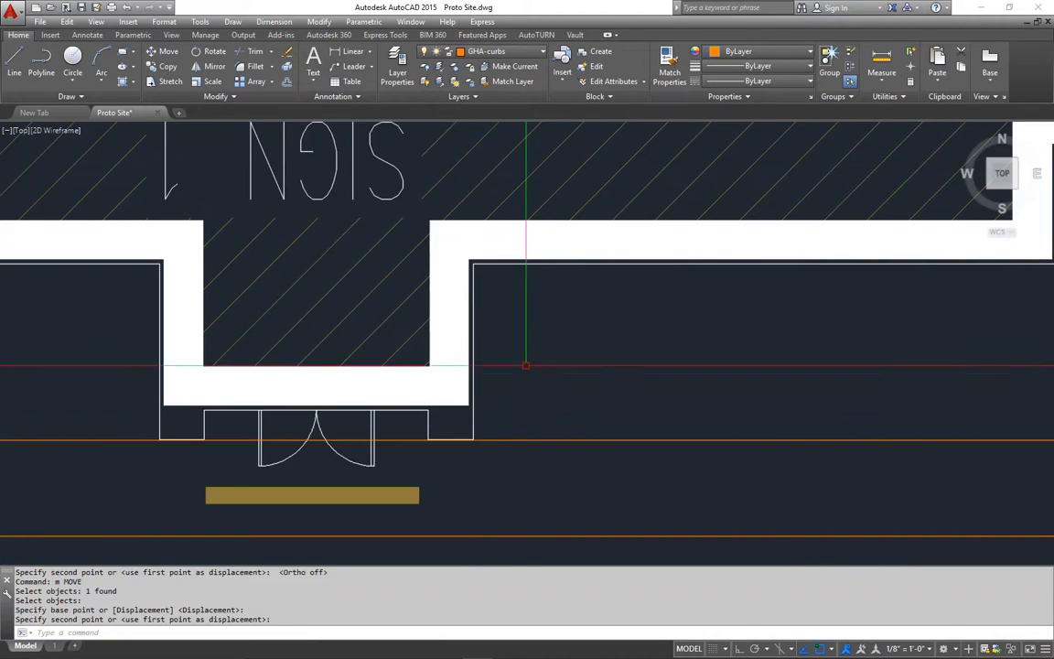
# Move the building by its southwest wall corner onto the innermost west offset line.
pyautogui.press('Return')
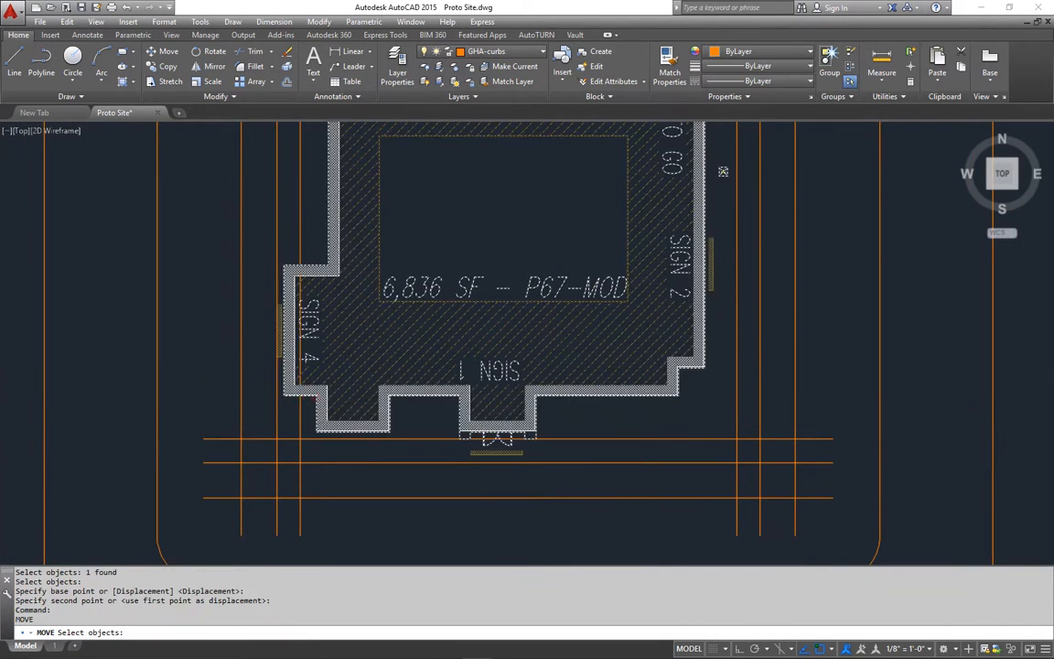
pyautogui.click(287, 389)
pyautogui.scroll(5, 287, 390)
pyautogui.press('Return')
pyautogui.click(278, 408)
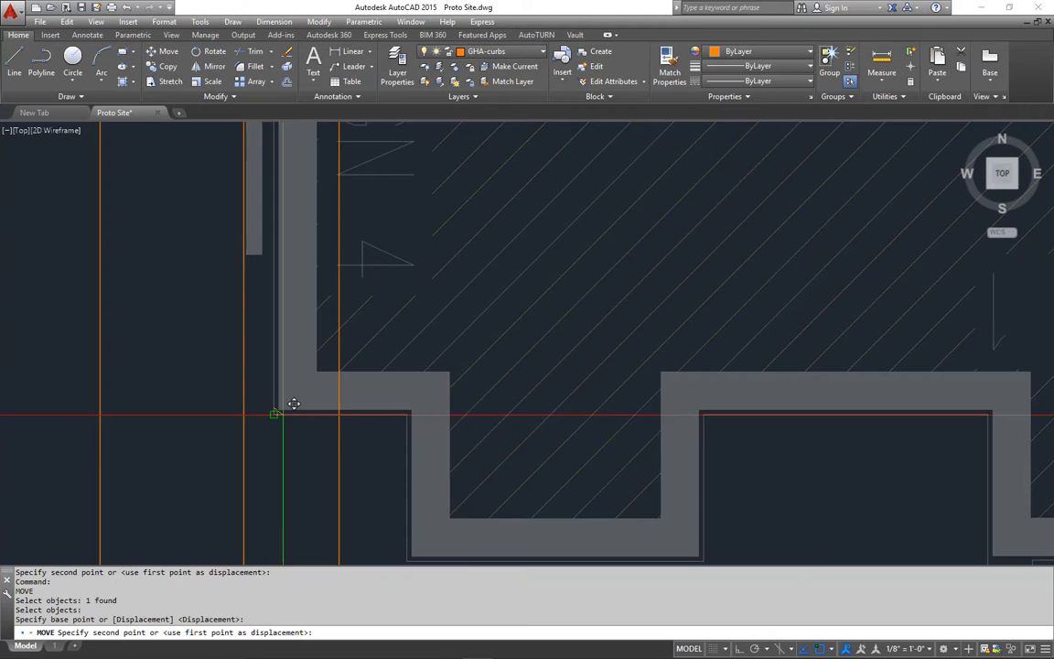
pyautogui.click(352, 424)
pyautogui.scroll(-5, 306, 365)
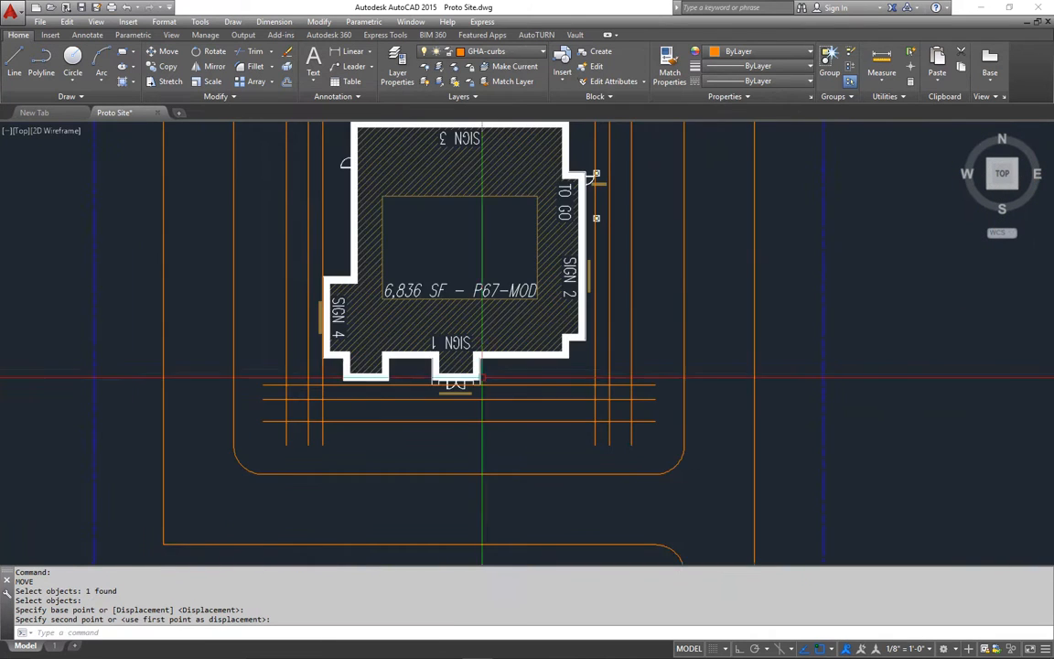
# Move the building slightly east with Ortho on so it sits between the innermost west and east offset lines.
pyautogui.scroll(4, 582, 368)
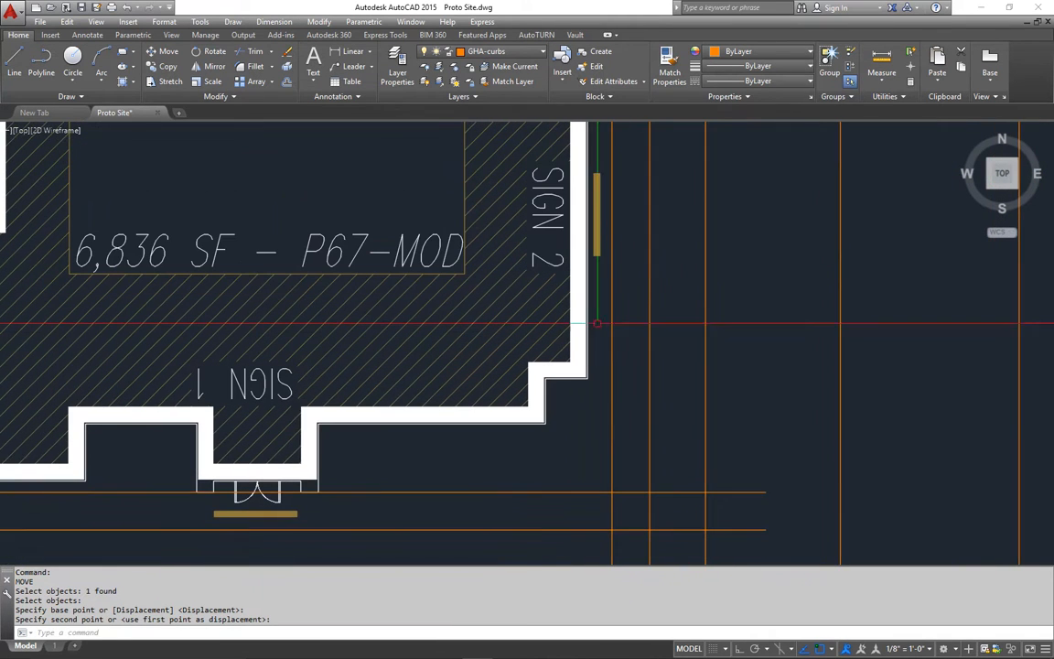
pyautogui.write('m')
pyautogui.press('space')
pyautogui.click(585, 377)
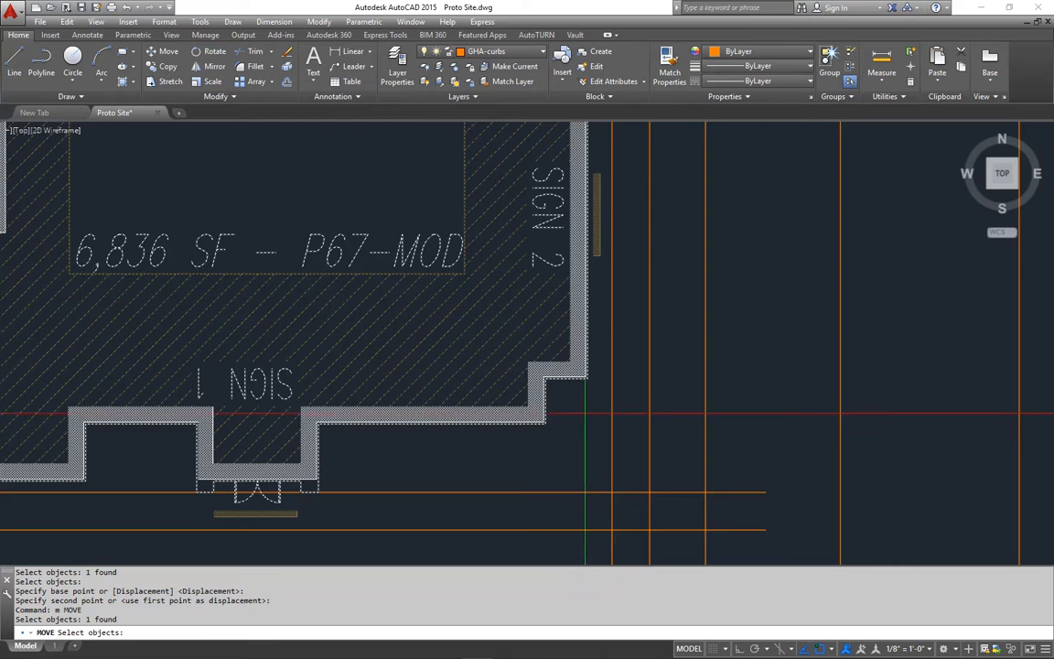
pyautogui.press('space')
pyautogui.click(584, 411)
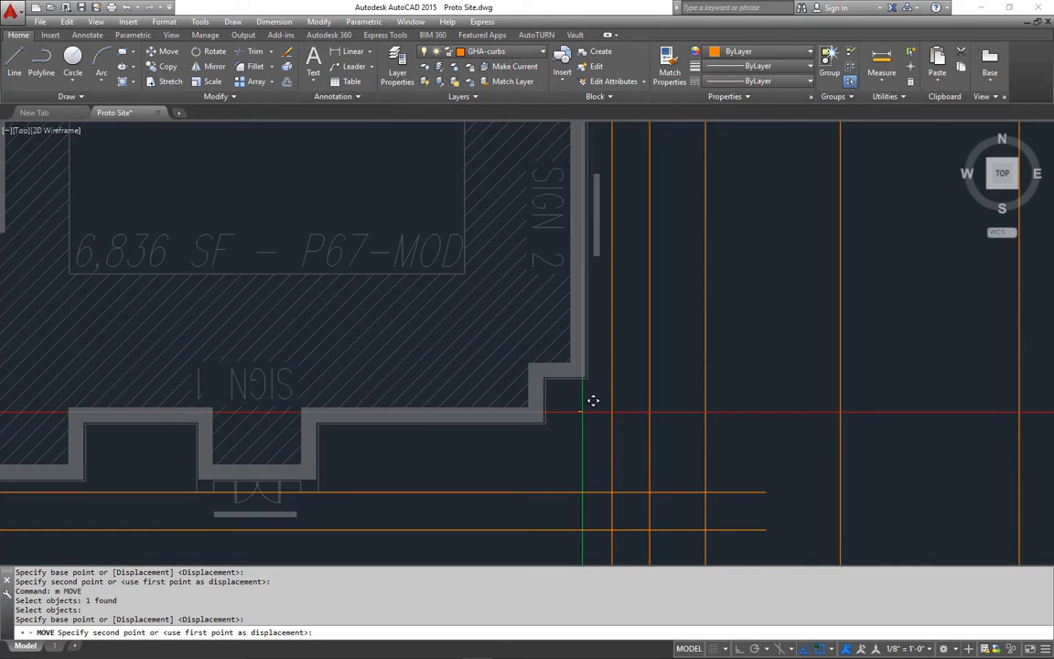
pyautogui.click(597, 401)
pyautogui.scroll(-5, 567, 399)
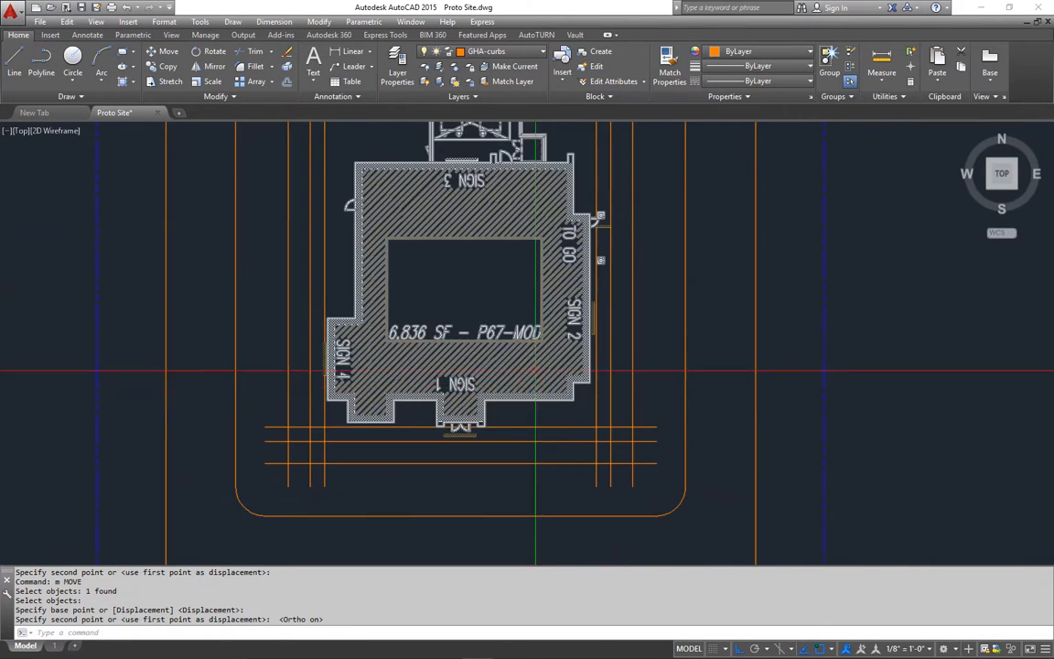
pyautogui.moveTo(543, 288)
pyautogui.mouseDown(button='middle')
pyautogui.moveTo(550, 344)
pyautogui.moveTo(539, 320)
pyautogui.mouseUp(button='middle')
pyautogui.press('Escape')
pyautogui.press('Escape')
# Erase the nine construction offset lines south, east and west of the building.
pyautogui.moveTo(620, 492); pyautogui.dragTo(629, 441, button='middle')
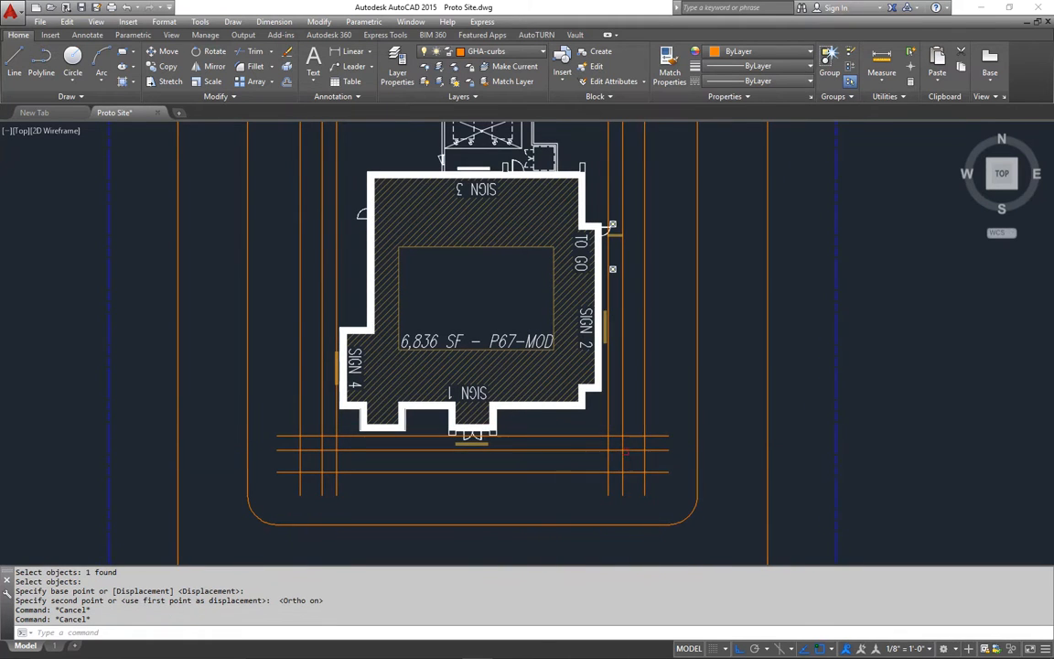
pyautogui.press('Escape')
pyautogui.click(661, 424)
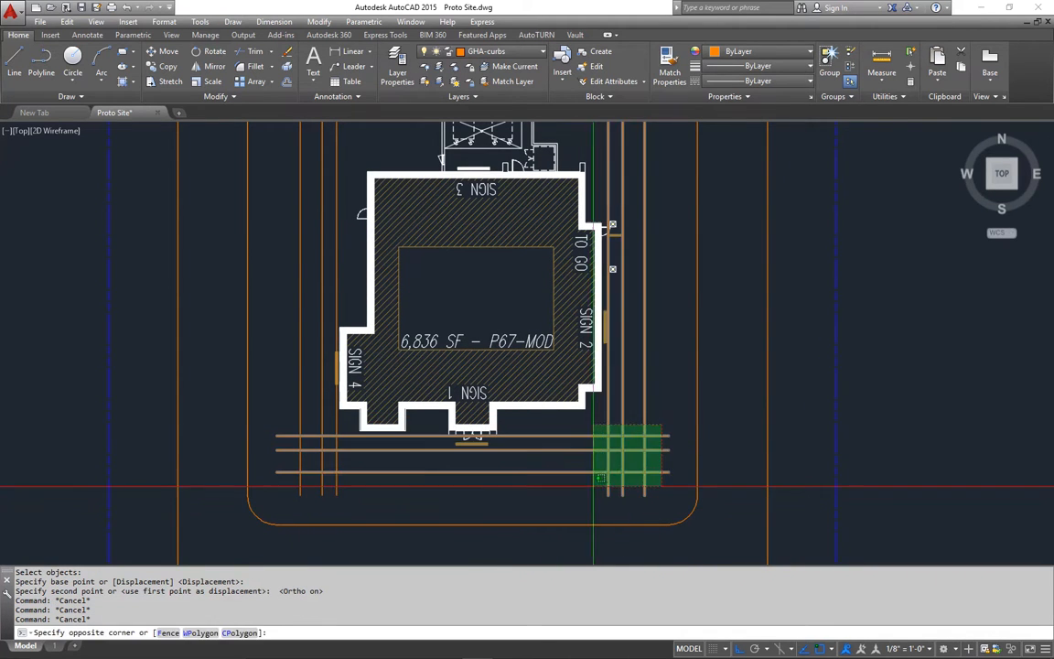
pyautogui.click(595, 481)
pyautogui.write('e')
pyautogui.press('Return')
pyautogui.click(349, 268)
pyautogui.click(294, 294)
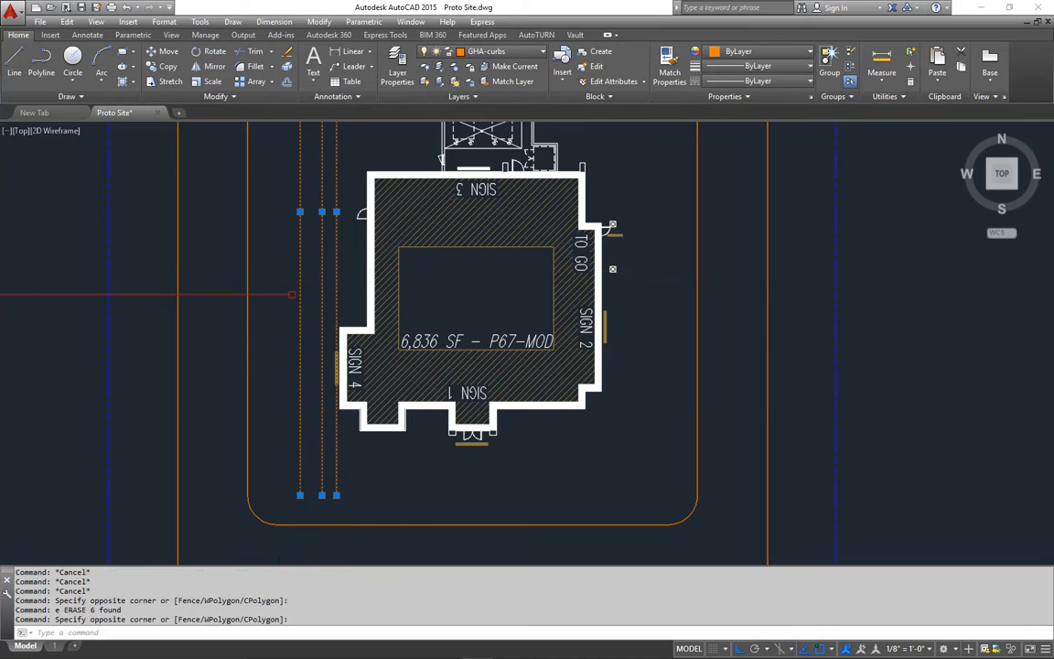
pyautogui.write('e')
pyautogui.press('Return')
# Offset the inner curb's north line 18' south, and offset the resulting line another 18' south.
pyautogui.moveTo(413, 308); pyautogui.dragTo(424, 341, button='middle')
pyautogui.scroll(-5, 422, 337)
pyautogui.moveTo(452, 249); pyautogui.dragTo(480, 357, button='middle')
pyautogui.scroll(4, 470, 288)
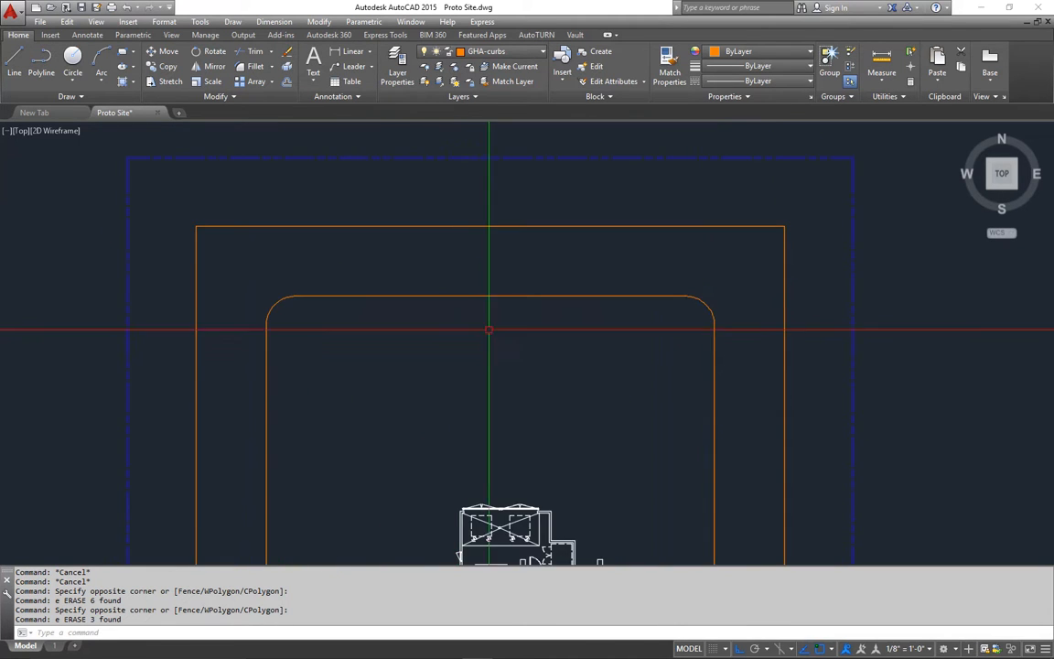
pyautogui.scroll(-4, 499, 289)
pyautogui.moveTo(489, 281); pyautogui.dragTo(497, 318, button='middle')
pyautogui.scroll(4, 501, 295)
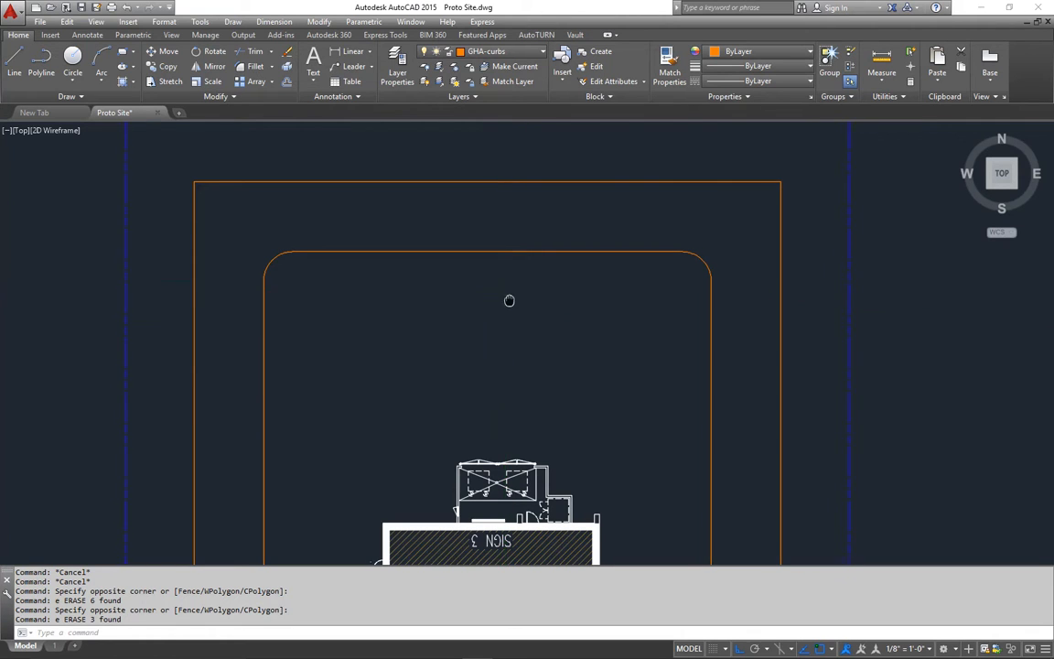
pyautogui.moveTo(510, 301); pyautogui.dragTo(496, 298, button='middle')
pyautogui.press('Return')
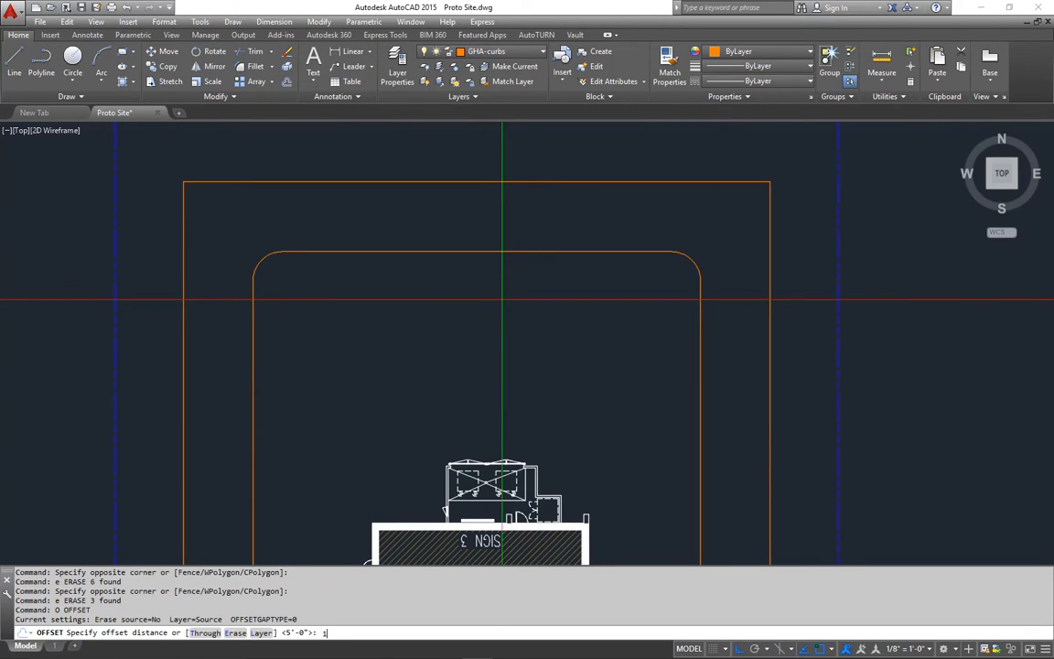
pyautogui.press('Return')
pyautogui.click(527, 252)
pyautogui.click(527, 308)
pyautogui.click(528, 305)
pyautogui.click(531, 329)
pyautogui.press('Return')
pyautogui.moveTo(534, 364); pyautogui.dragTo(537, 340, button='middle')
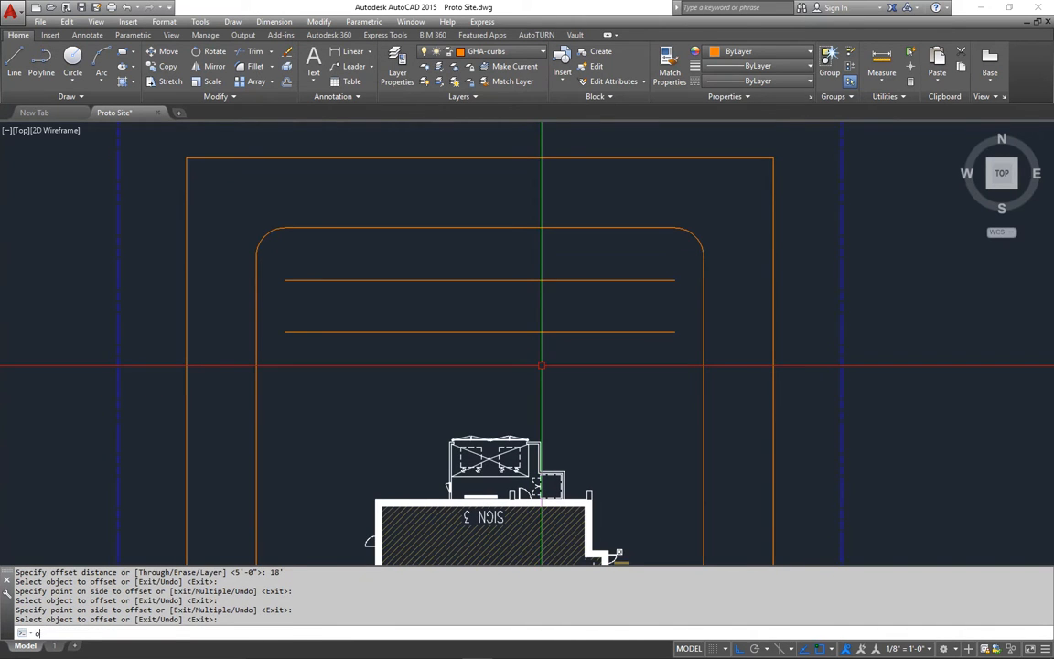
# Offset the southernmost of the two new lines 24' south toward the building for a drive aisle.
pyautogui.write('o')
pyautogui.press('Return')
pyautogui.write("24'")
pyautogui.press('Return')
pyautogui.click(524, 331)
pyautogui.click(501, 356)
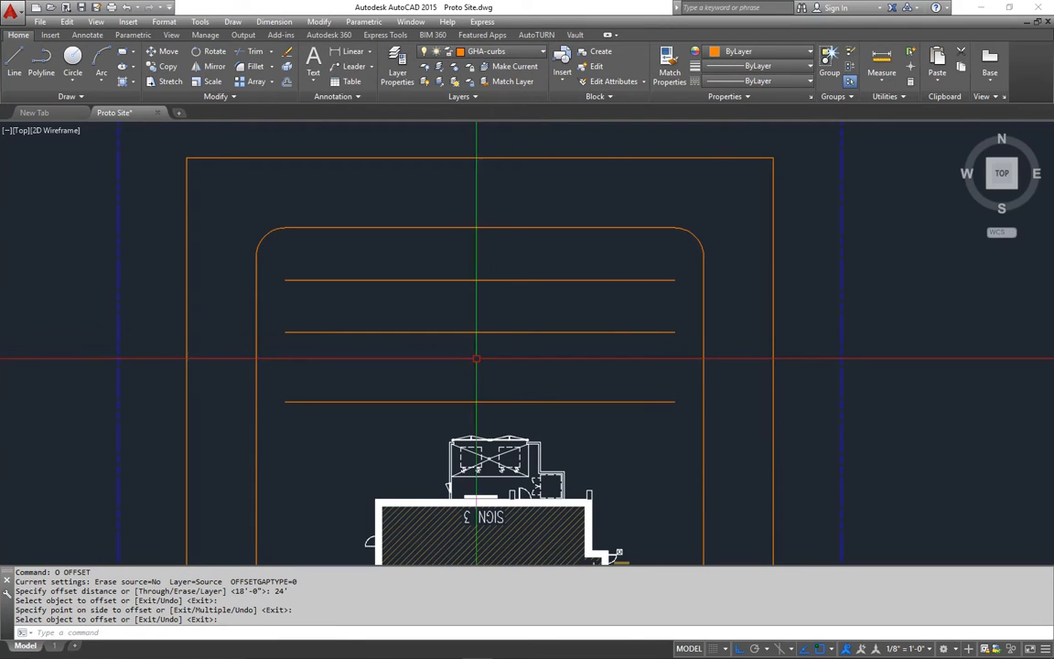
pyautogui.press('Return')
# Extend both ends of the two drive aisle lines north of the building to the inner west and east curbs.
pyautogui.write('ex')
pyautogui.press('Return')
pyautogui.press('Return')
pyautogui.click(295, 312)
pyautogui.click(294, 387)
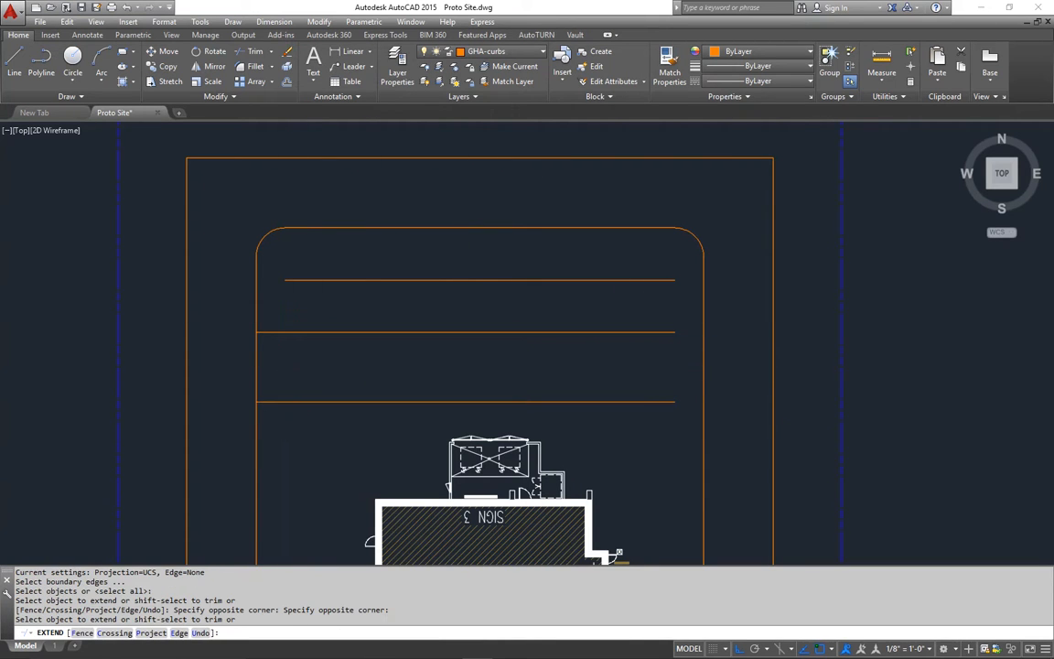
pyautogui.click(675, 314)
pyautogui.click(635, 423)
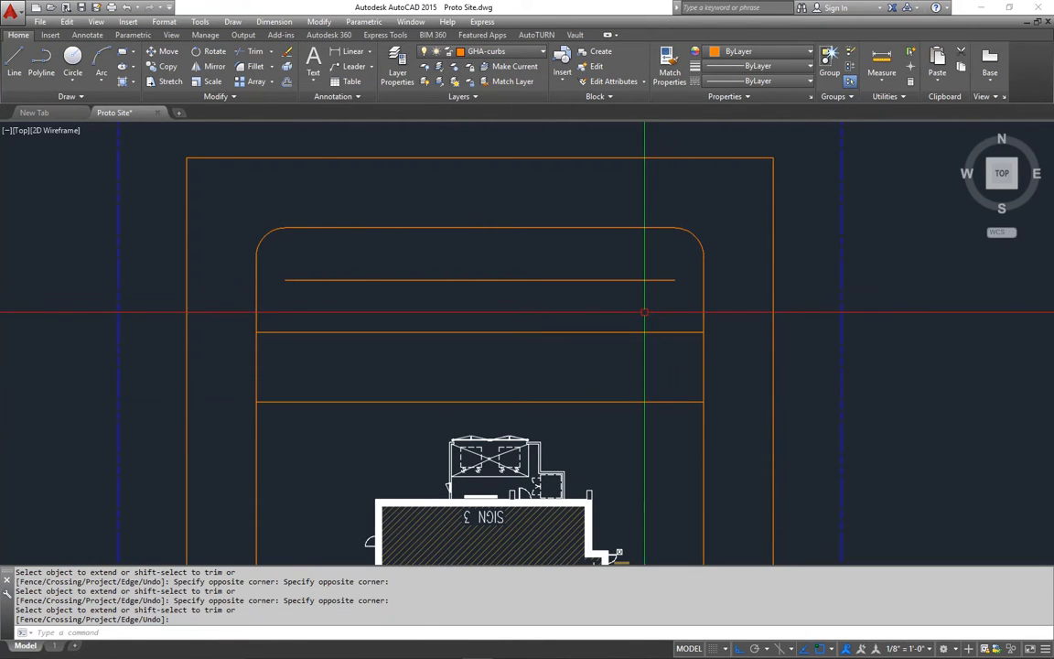
pyautogui.press('Escape')
pyautogui.press('Escape')
# Trim the east and west inner curb segments between the two drive aisle lines to open the aisle.
pyautogui.write('tr')
pyautogui.press('Return')
pyautogui.press('Return')
pyautogui.click(715, 358)
pyautogui.click(275, 373)
pyautogui.press('Return')
# Fillet the south corners of the parking island and the north corners of the building island with a 10' radius.
pyautogui.write('f')
pyautogui.press('Return')
pyautogui.write('r')
pyautogui.press('Return')
pyautogui.press('Return')
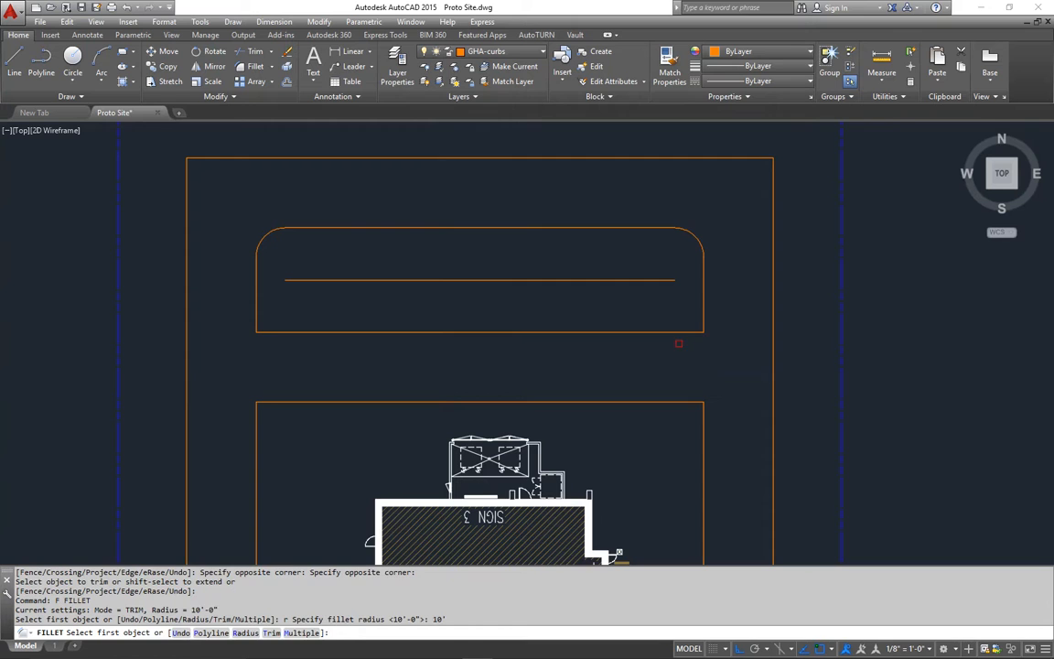
pyautogui.click(680, 332)
pyautogui.click(703, 297)
pyautogui.press('Return')
pyautogui.click(696, 403)
pyautogui.click(703, 420)
pyautogui.press('Return')
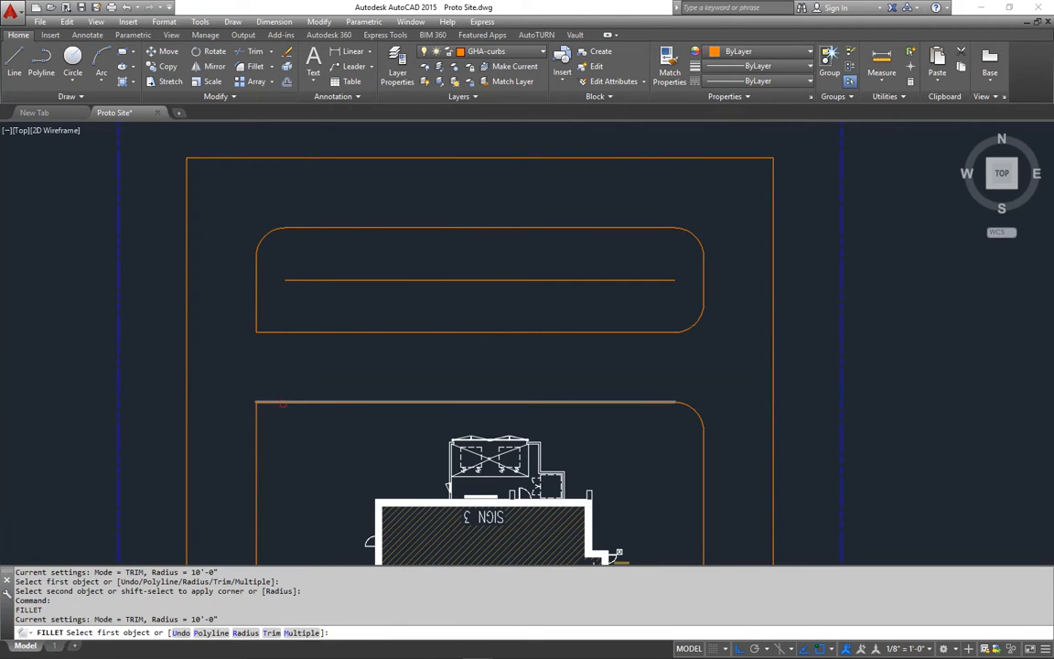
pyautogui.click(284, 403)
pyautogui.click(259, 427)
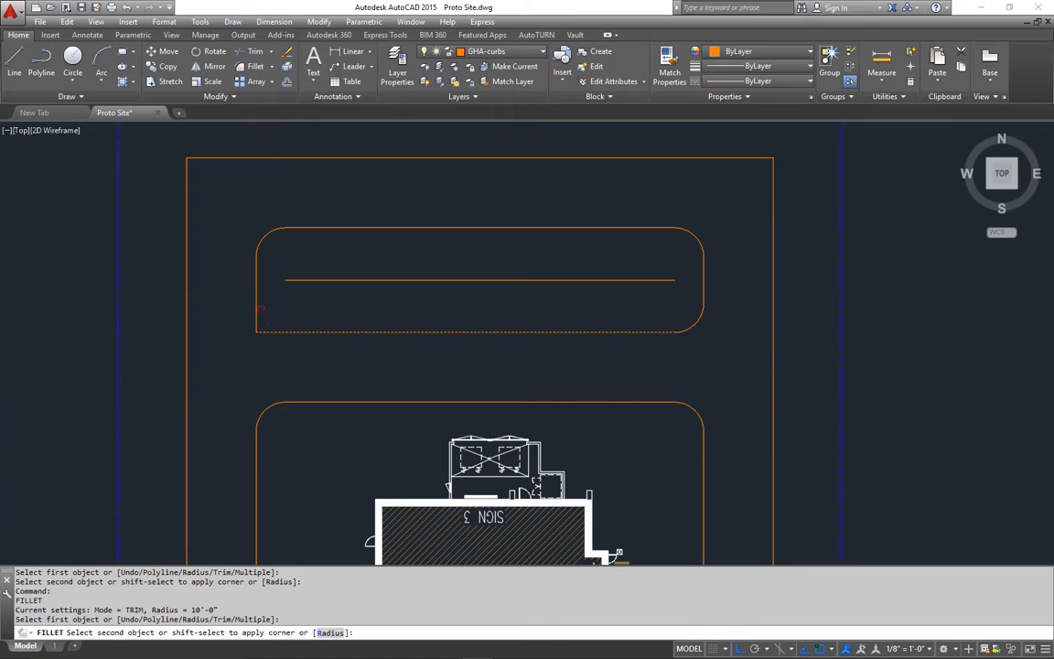
pyautogui.moveTo(430, 361); pyautogui.dragTo(475, 295, button='middle')
pyautogui.moveTo(585, 347); pyautogui.dragTo(544, 287, button='middle')
pyautogui.scroll(-3, 599, 363)
pyautogui.moveTo(601, 366); pyautogui.dragTo(565, 305, button='middle')
pyautogui.moveTo(777, 519); pyautogui.dragTo(771, 451, button='middle')
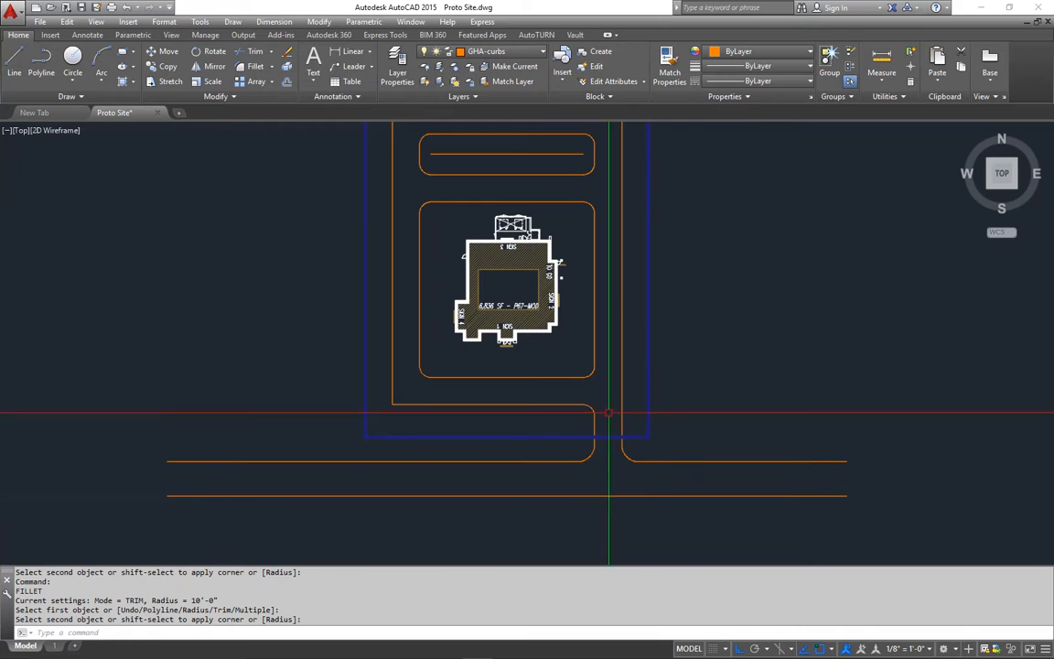
pyautogui.moveTo(606, 411); pyautogui.dragTo(603, 494, button='middle')
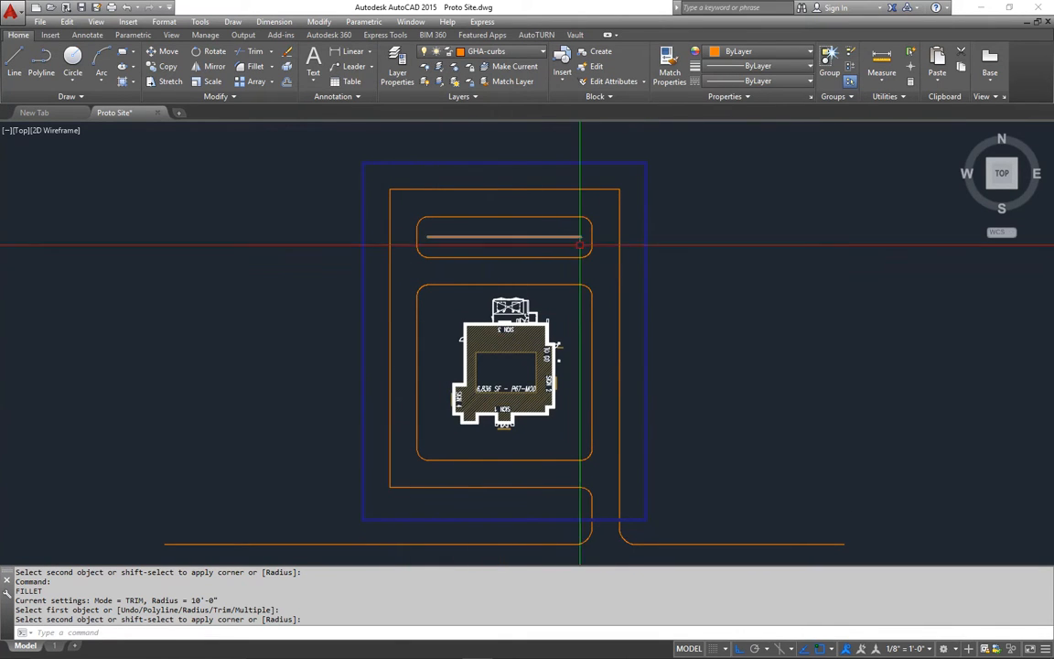
pyautogui.moveTo(503, 256); pyautogui.dragTo(501, 261, button='middle')
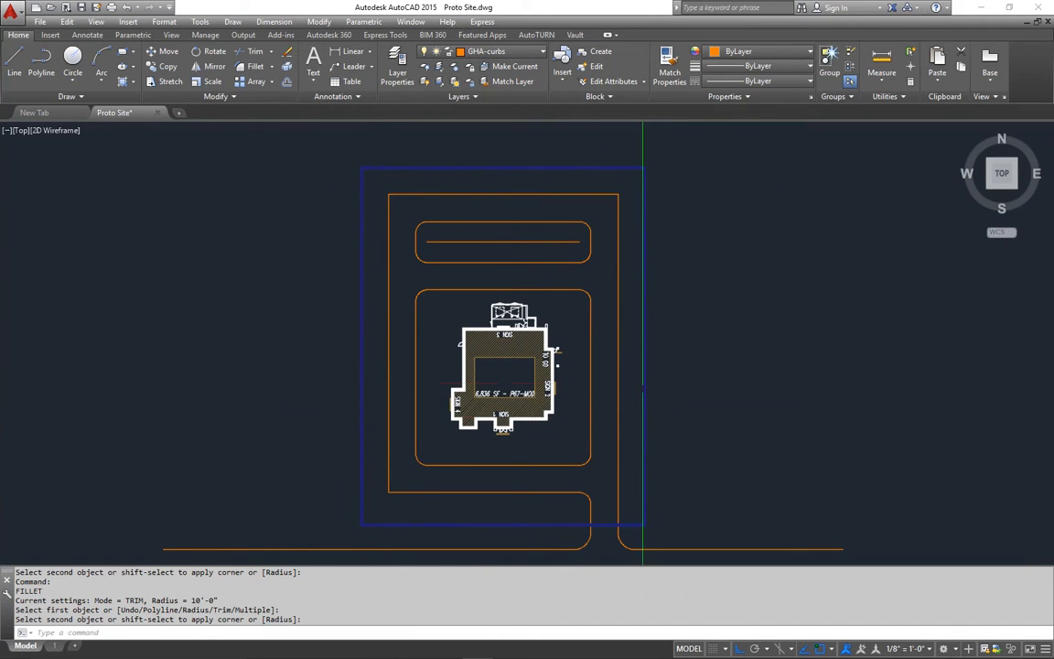
pyautogui.write('o')
pyautogui.press('Return')
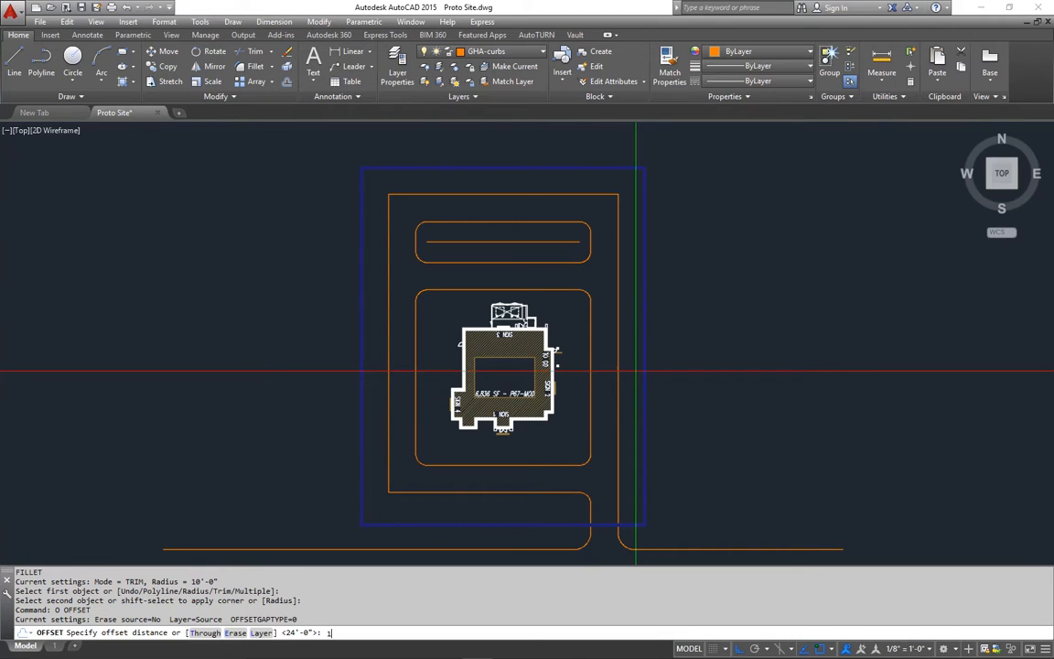
pyautogui.write("10'")
pyautogui.press('Return')
pyautogui.press('Escape')
pyautogui.press('Escape')
# Offset the outer curb's east, north, west and south lines 18' outward for the perimeter parking.
pyautogui.write('o')
pyautogui.press('Return')
pyautogui.write("18'")
pyautogui.press('Return')
pyautogui.click(618, 277)
pyautogui.click(680, 267)
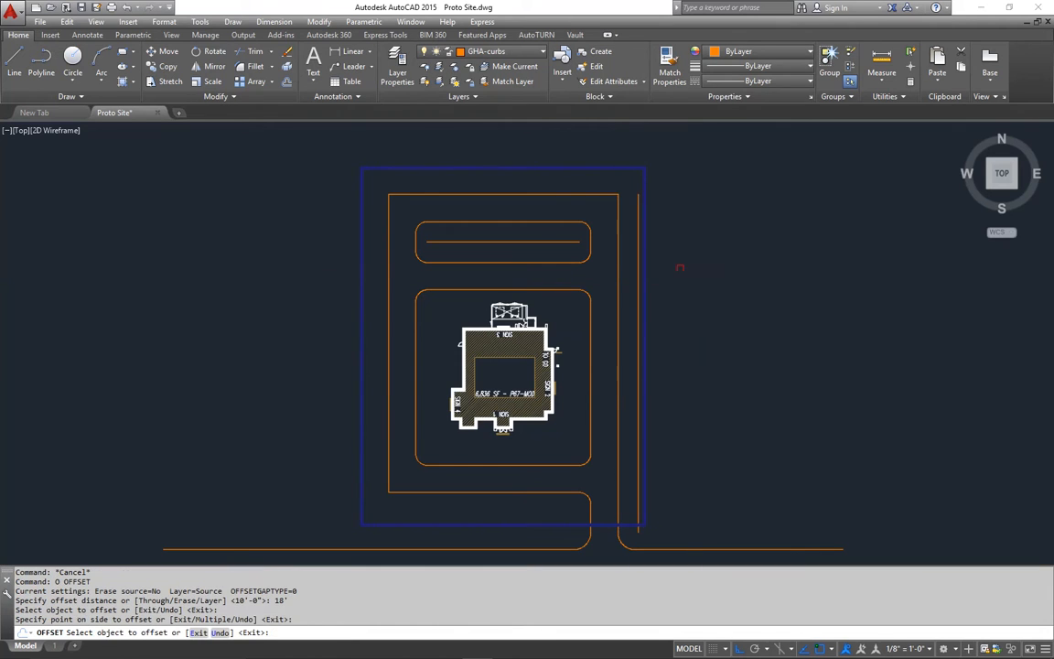
pyautogui.click(599, 194)
pyautogui.click(593, 161)
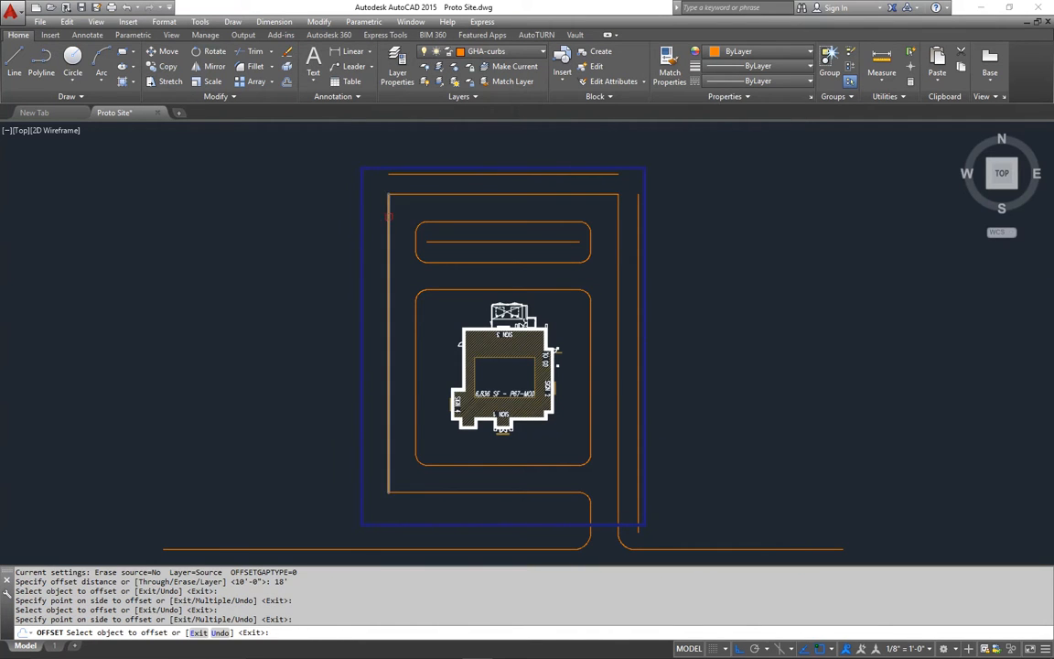
pyautogui.click(389, 217)
pyautogui.click(299, 218)
pyautogui.click(474, 492)
pyautogui.click(475, 511)
pyautogui.press('Return')
# Examine the ends of the parking offset lines near the street entrance and in the north parking island.
pyautogui.moveTo(491, 494); pyautogui.dragTo(487, 435, button='middle')
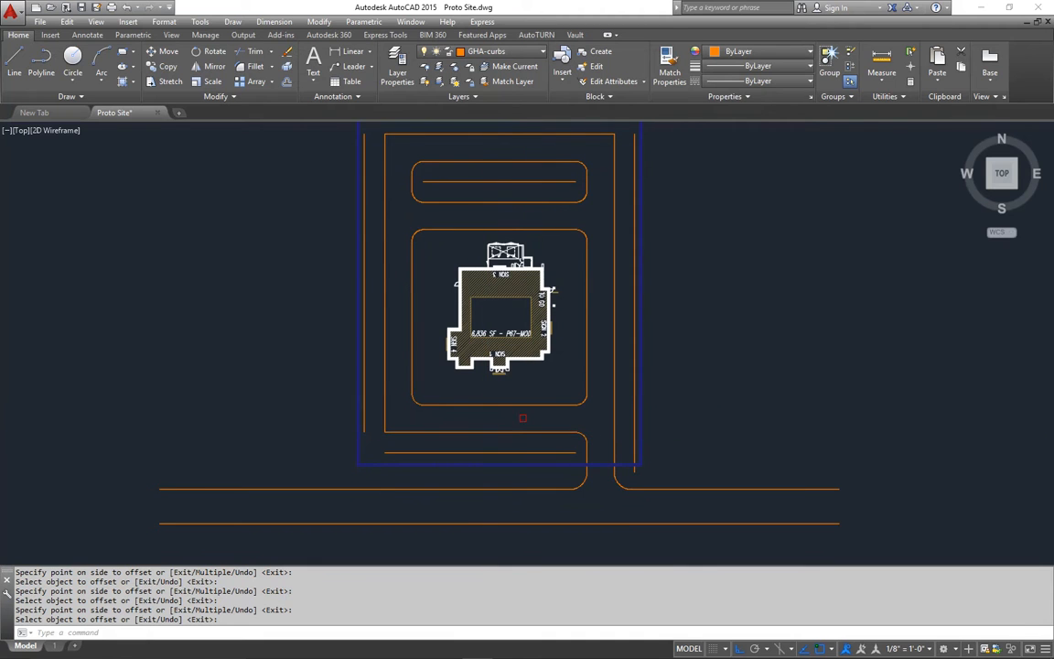
pyautogui.scroll(4, 573, 437)
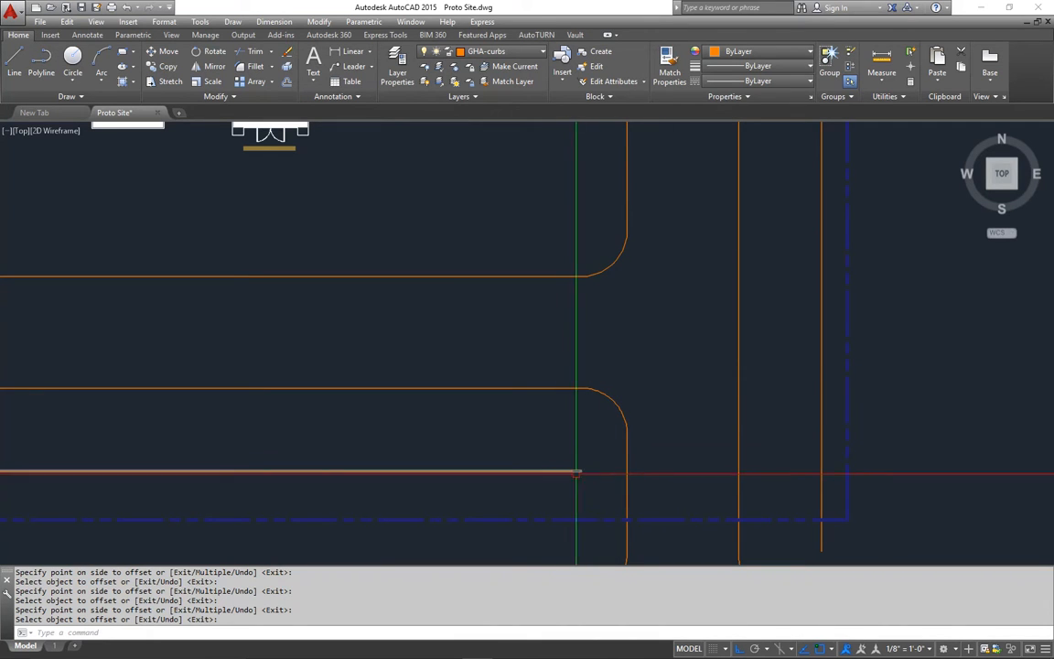
pyautogui.scroll(-5, 577, 393)
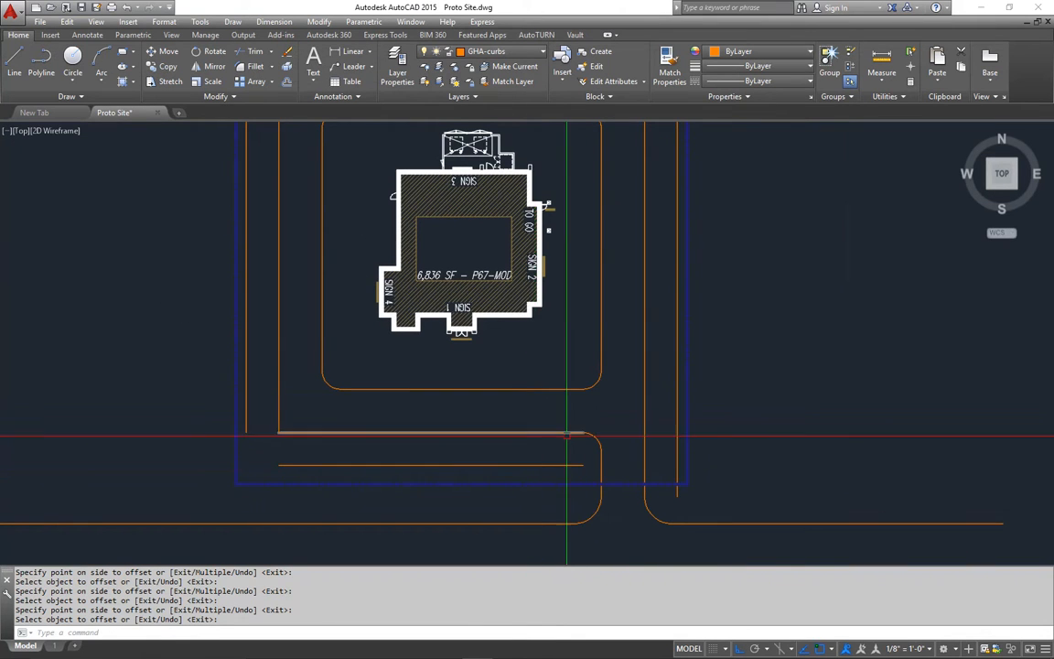
pyautogui.scroll(-2, 587, 410)
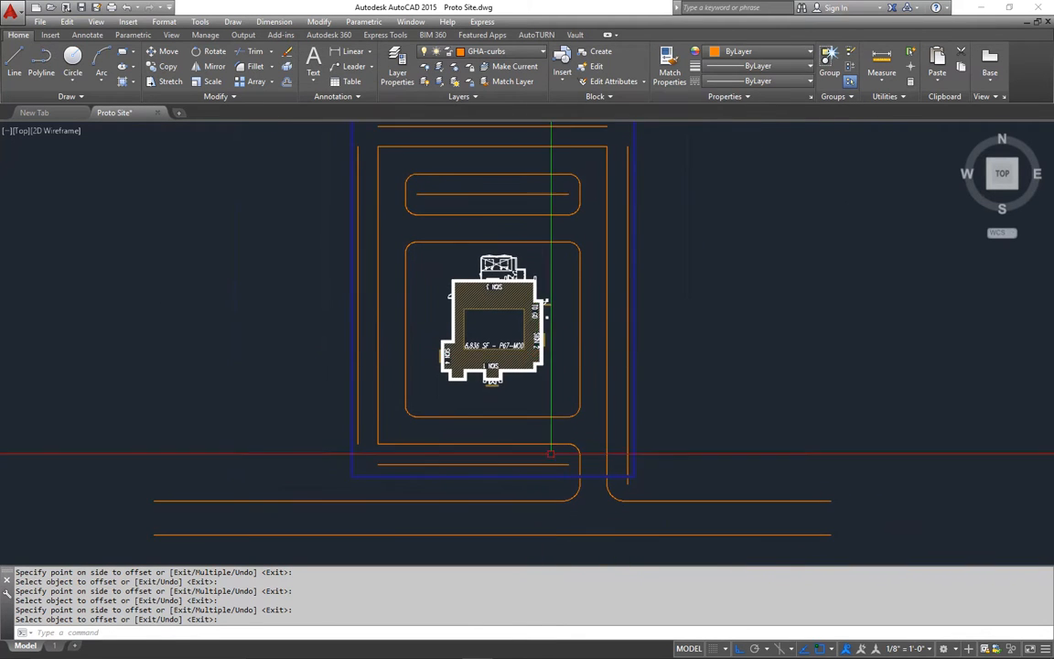
pyautogui.scroll(4, 573, 191)
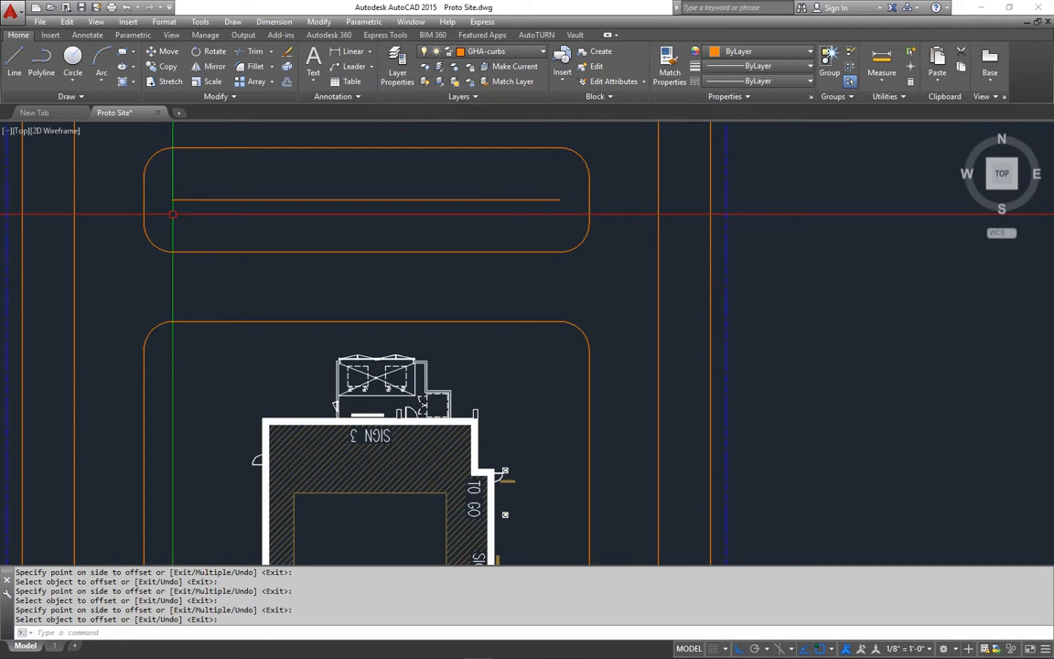
pyautogui.scroll(-4, 549, 224)
pyautogui.moveTo(549, 220); pyautogui.dragTo(549, 239, button='middle')
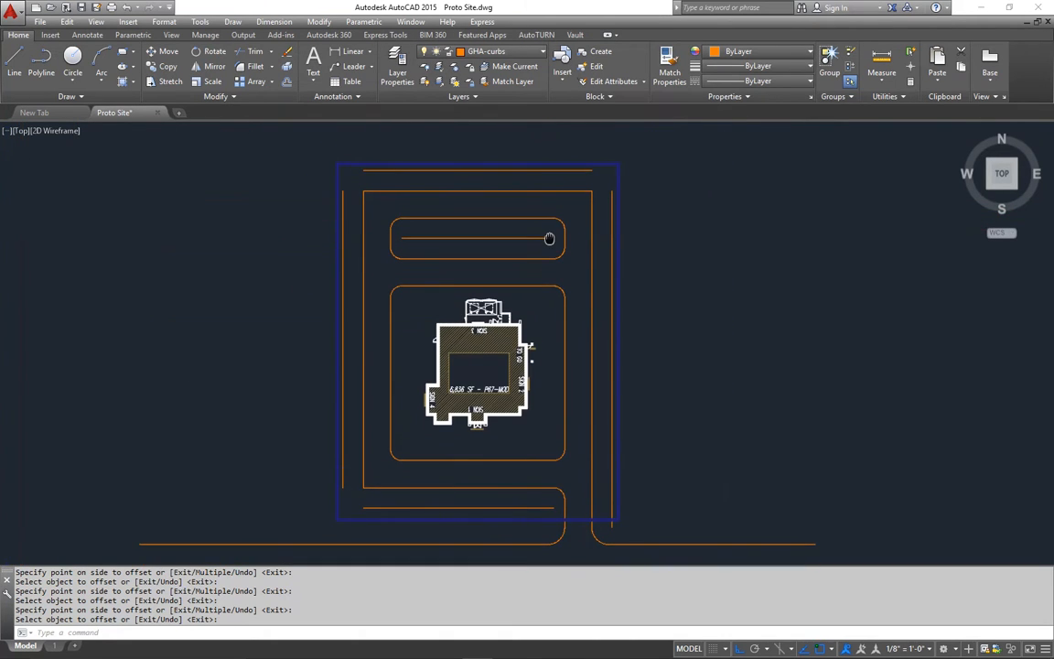
pyautogui.scroll(6, 553, 320)
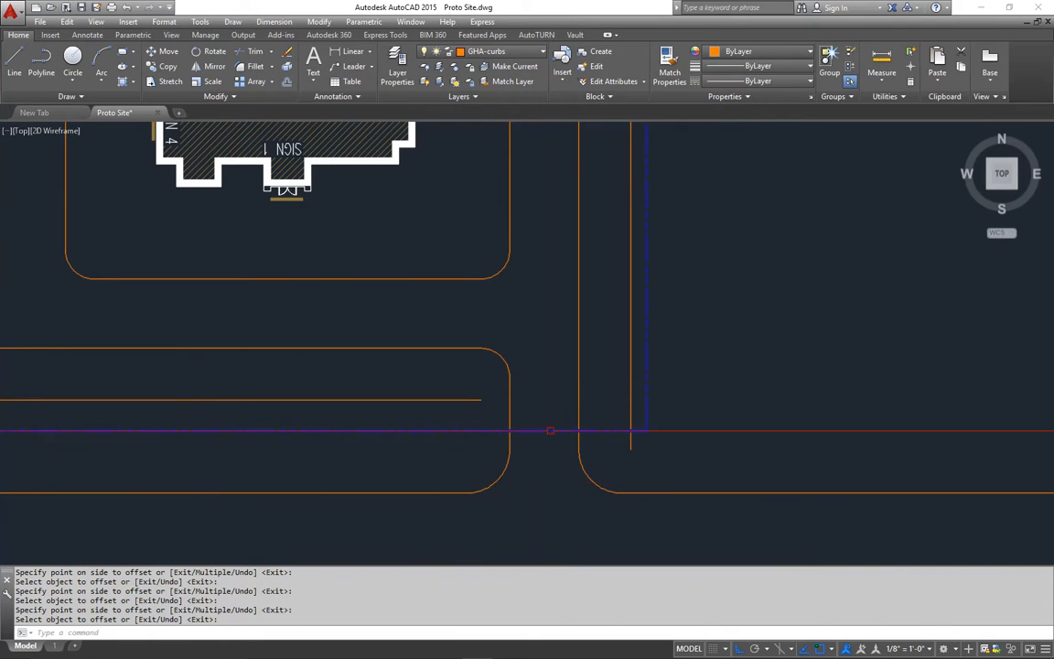
# Draw a horizontal construction line from the northeast fillet of the south parking island east to the perimeter parking line.
pyautogui.moveTo(536, 374); pyautogui.dragTo(506, 409, button='middle')
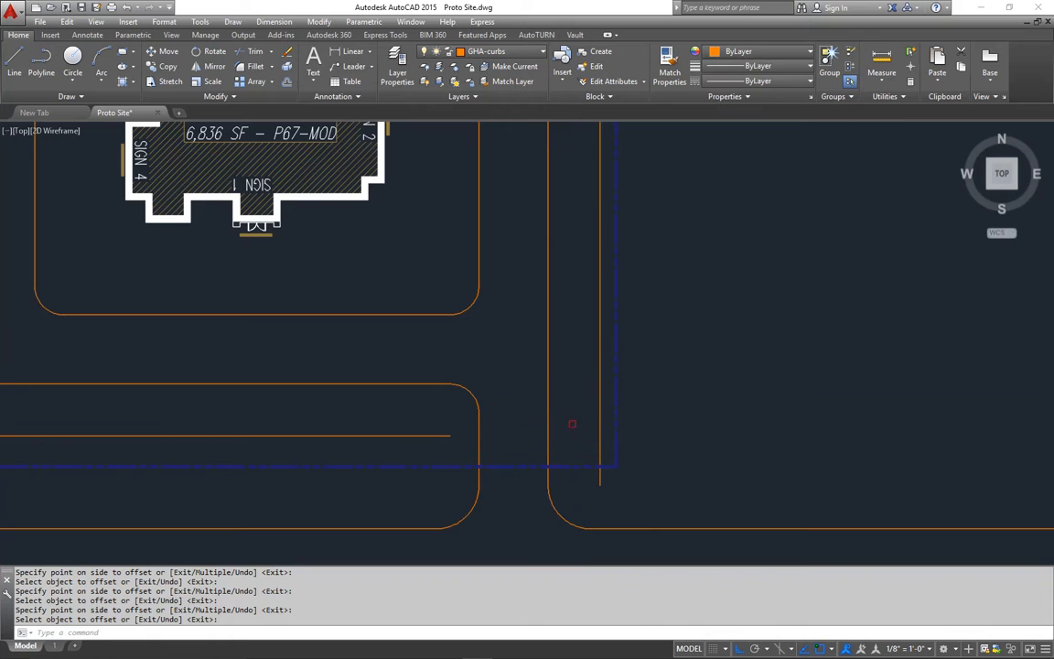
pyautogui.write('l')
pyautogui.press('Return')
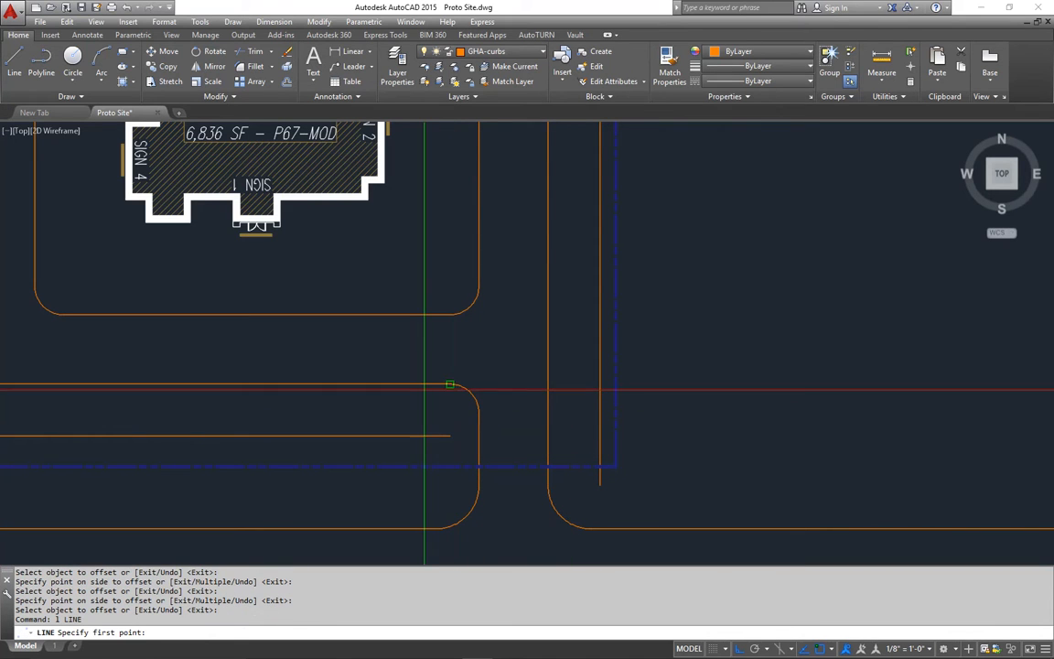
pyautogui.click(449, 384)
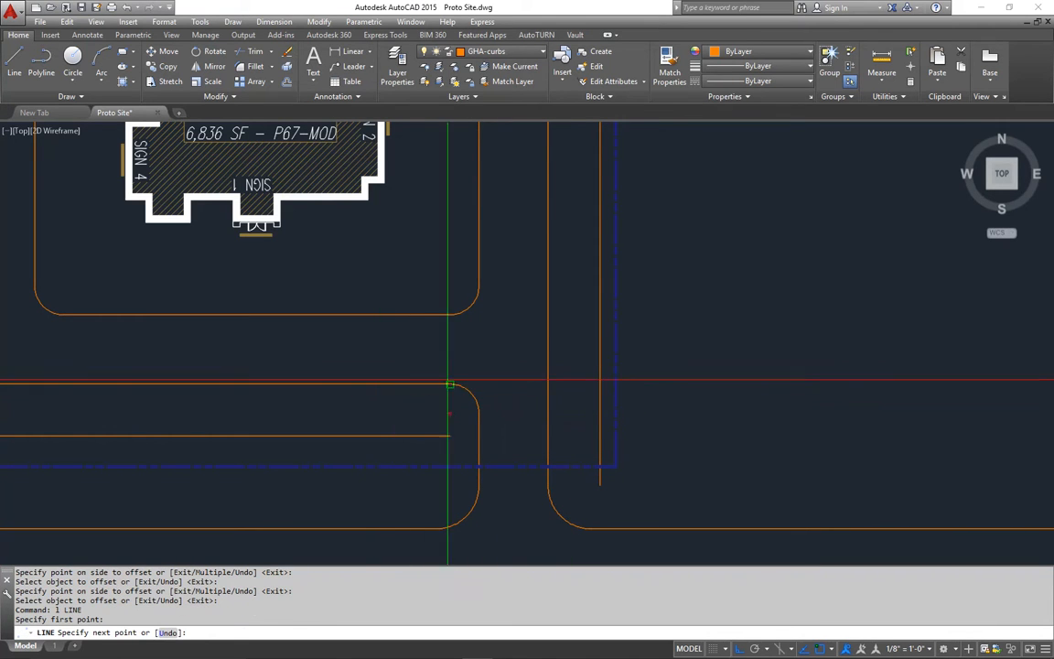
pyautogui.click(600, 384)
pyautogui.press('Return')
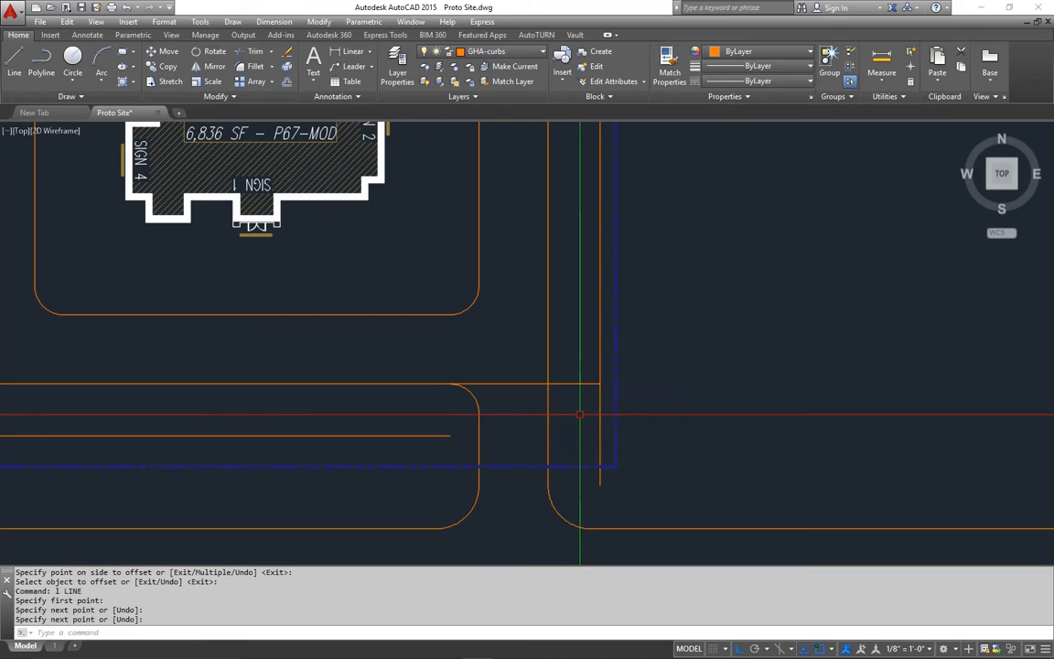
# Trim the east perimeter parking line's south end at the construction line, and erase the construction line.
pyautogui.write('t')
pyautogui.press('Return')
pyautogui.click(593, 385)
pyautogui.press('Return')
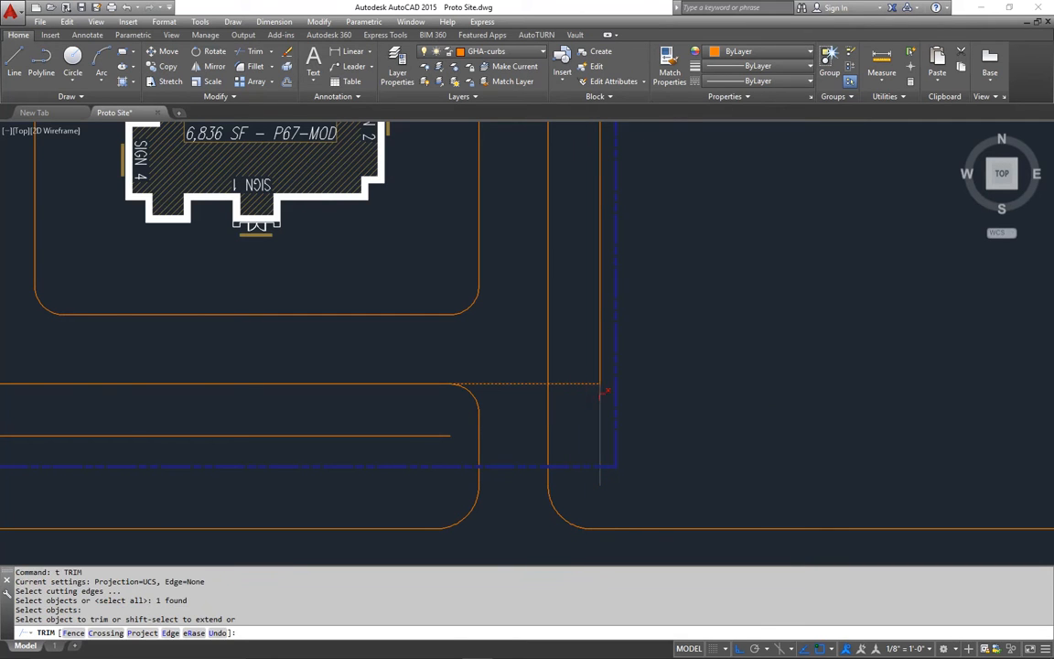
pyautogui.click(601, 395)
pyautogui.press('Return')
pyautogui.click(557, 384)
pyautogui.write('e')
pyautogui.press('Return')
# Draw a vertical line from the west jamb of the gated enclosure north past the building island's curb.
pyautogui.scroll(-8, 545, 426)
pyautogui.moveTo(650, 383); pyautogui.dragTo(633, 382, button='middle')
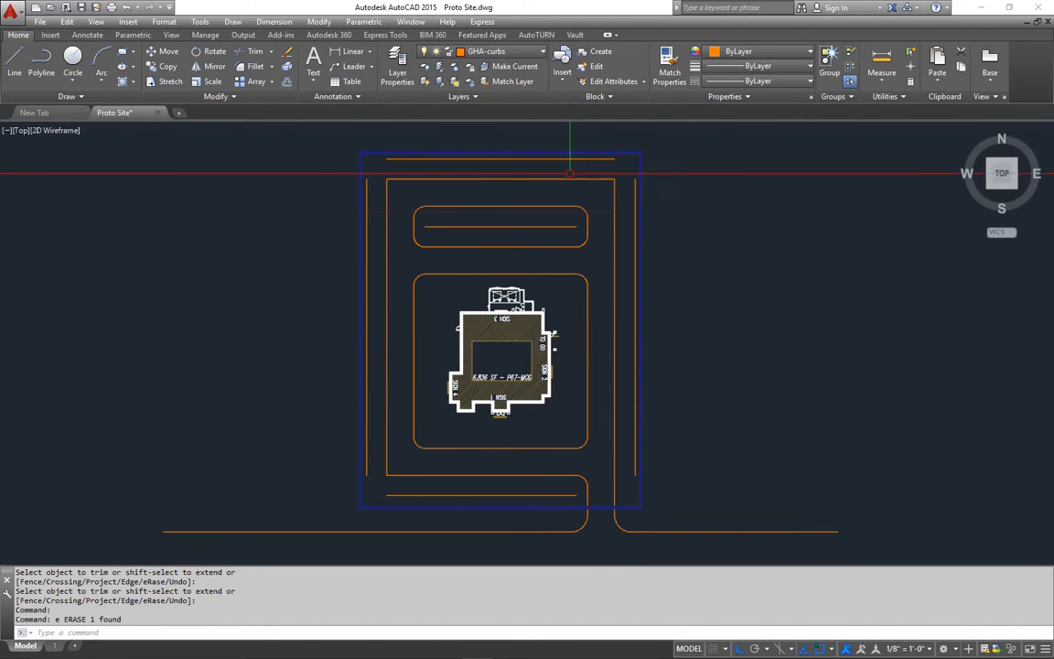
pyautogui.scroll(6, 501, 284)
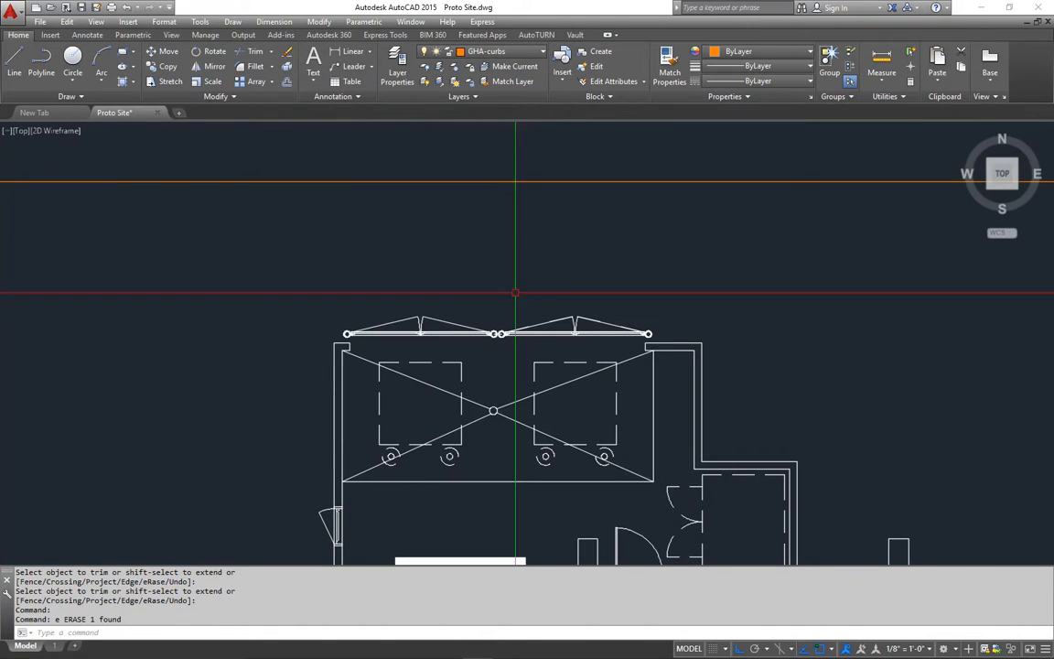
pyautogui.scroll(4, 348, 340)
pyautogui.write('l')
pyautogui.press('Return')
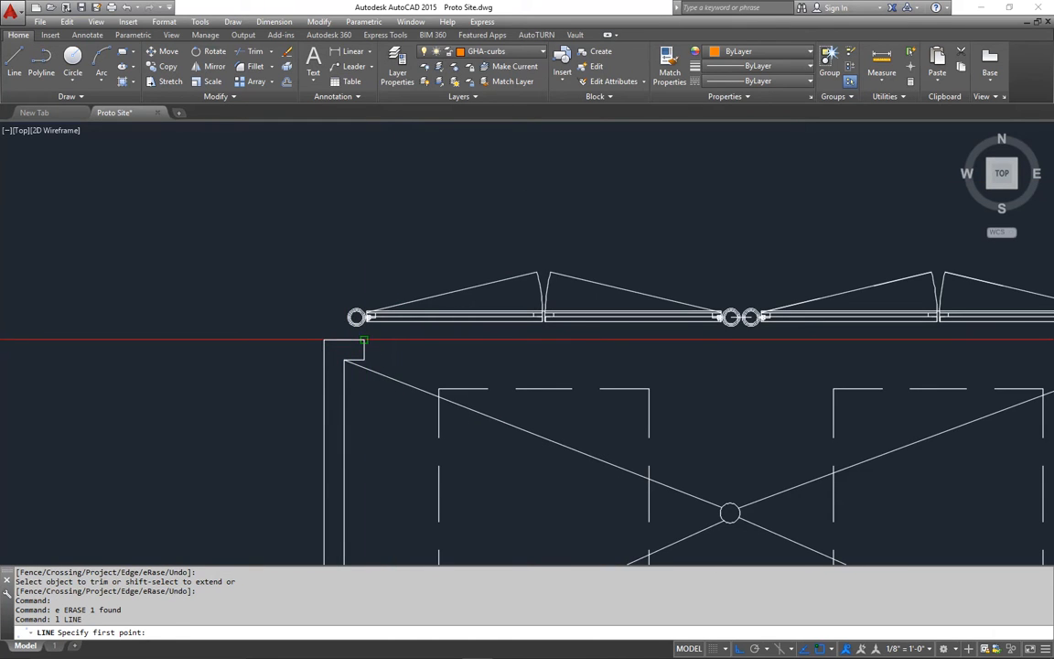
pyautogui.click(363, 341)
pyautogui.scroll(-5, 375, 274)
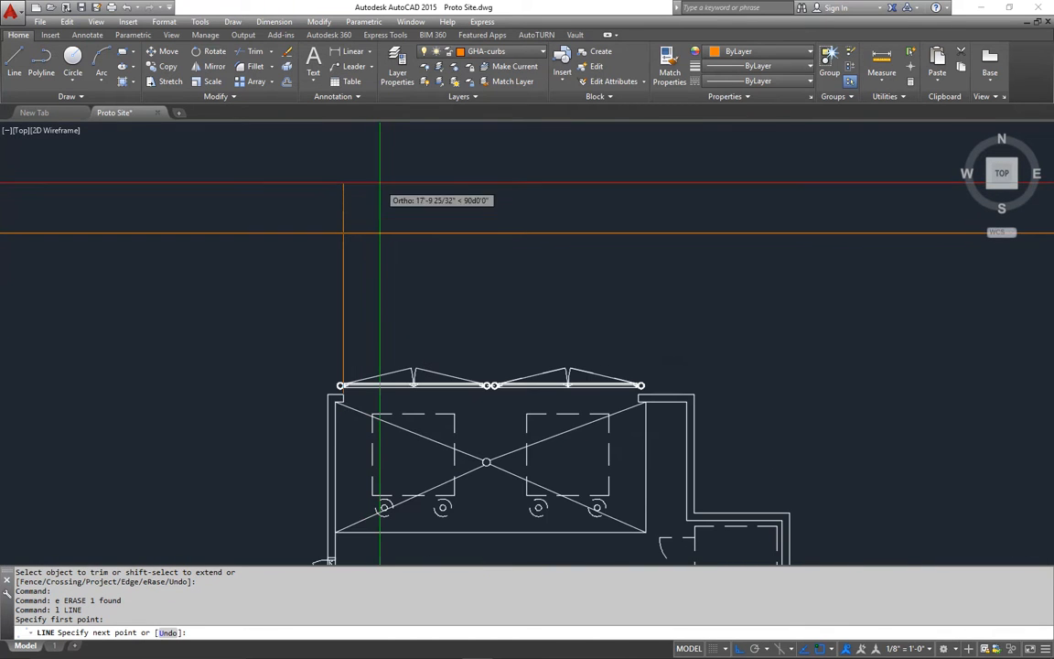
pyautogui.click(380, 186)
pyautogui.press('Return')
# Draw a matching vertical line from the enclosure's east jamb north past the building island's curb.
pyautogui.moveTo(738, 398); pyautogui.dragTo(665, 331, button='middle')
pyautogui.scroll(4, 597, 317)
pyautogui.write('l')
pyautogui.press('Return')
pyautogui.click(571, 321)
pyautogui.scroll(-8, 567, 139)
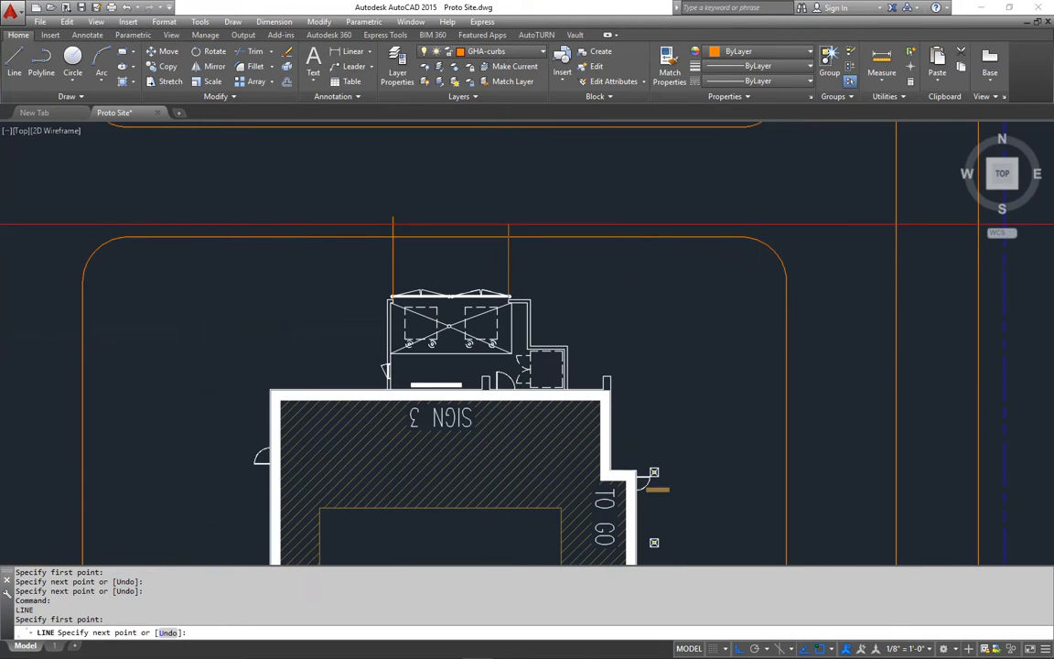
pyautogui.click(521, 198)
pyautogui.press('Return')
# Trim the building island's north curb between the two vertical lines to open access to the enclosure.
pyautogui.moveTo(517, 228); pyautogui.dragTo(590, 319, button='middle')
pyautogui.write('t')
pyautogui.press('Return')
pyautogui.press('Return')
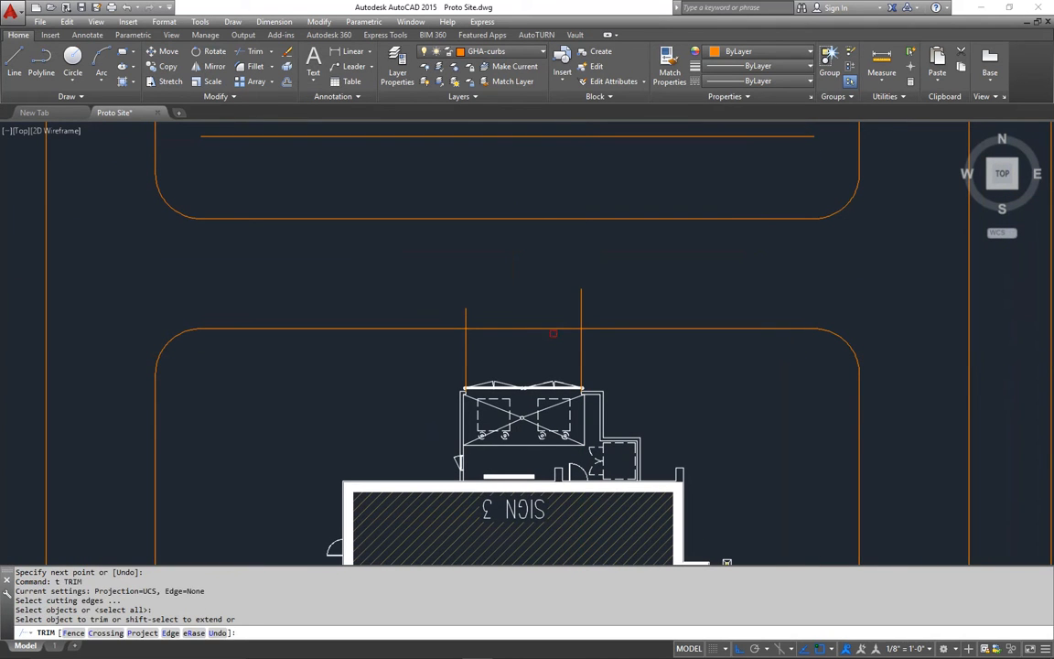
pyautogui.click(547, 329)
pyautogui.press('Return')
# Fillet both enclosure access lines to the building island's north curb with a 10' radius.
pyautogui.write('f')
pyautogui.press('Return')
pyautogui.write('r')
pyautogui.press('Return')
pyautogui.write("10'")
pyautogui.press('Return')
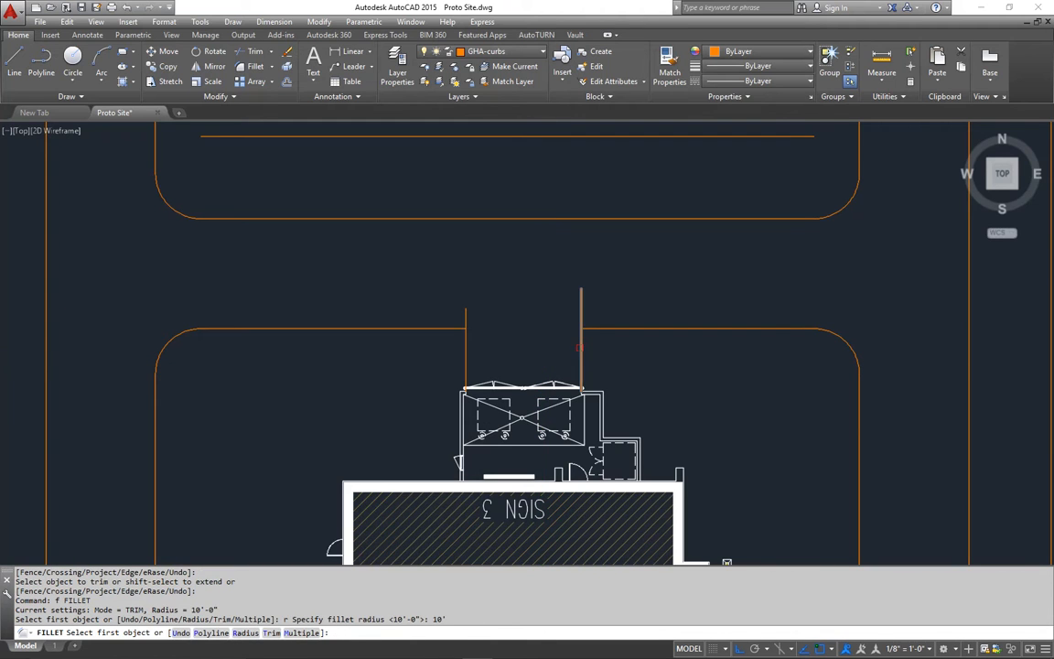
pyautogui.click(581, 347)
pyautogui.click(617, 328)
pyautogui.press('Return')
pyautogui.click(464, 320)
pyautogui.click(444, 329)
pyautogui.scroll(-3, 443, 330)
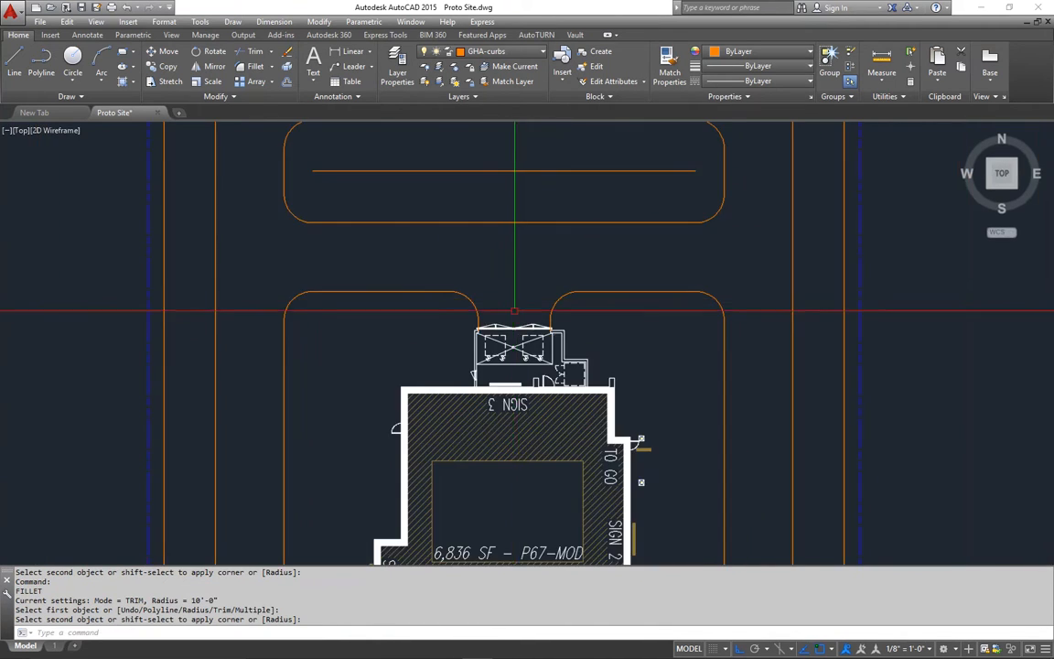
pyautogui.moveTo(643, 378); pyautogui.dragTo(642, 307, button='middle')
pyautogui.scroll(-2, 642, 306)
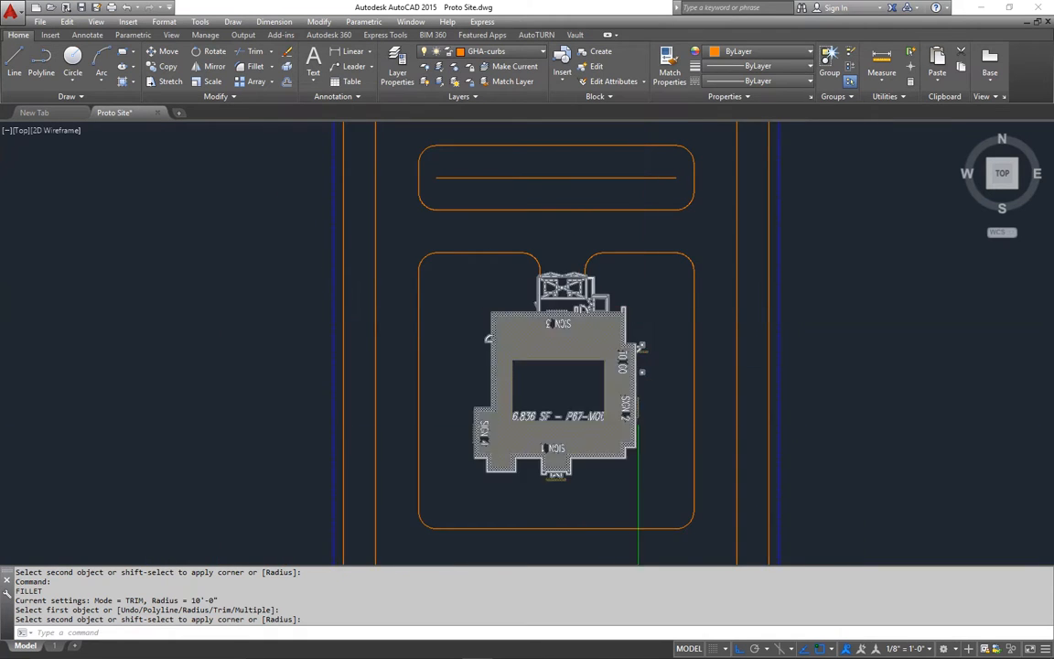
pyautogui.moveTo(637, 419); pyautogui.dragTo(608, 386, button='middle')
pyautogui.press('space')
pyautogui.press('Escape')
pyautogui.press('Escape')
pyautogui.press('Escape')
pyautogui.write('o')
pyautogui.press('space')
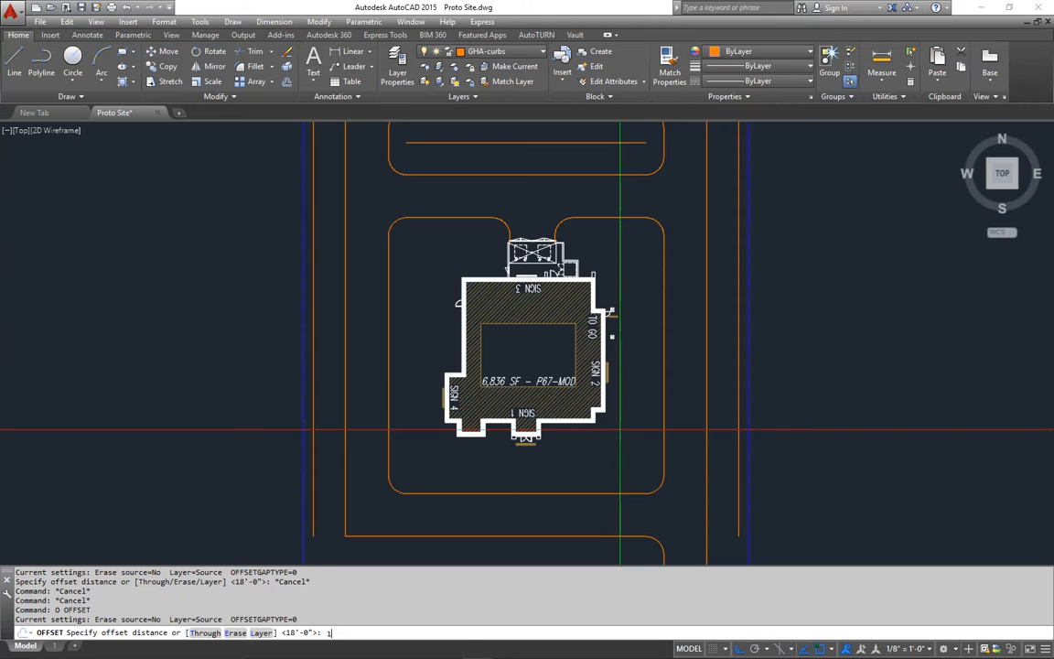
pyautogui.write("10'")
pyautogui.press('space')
pyautogui.press('Escape')
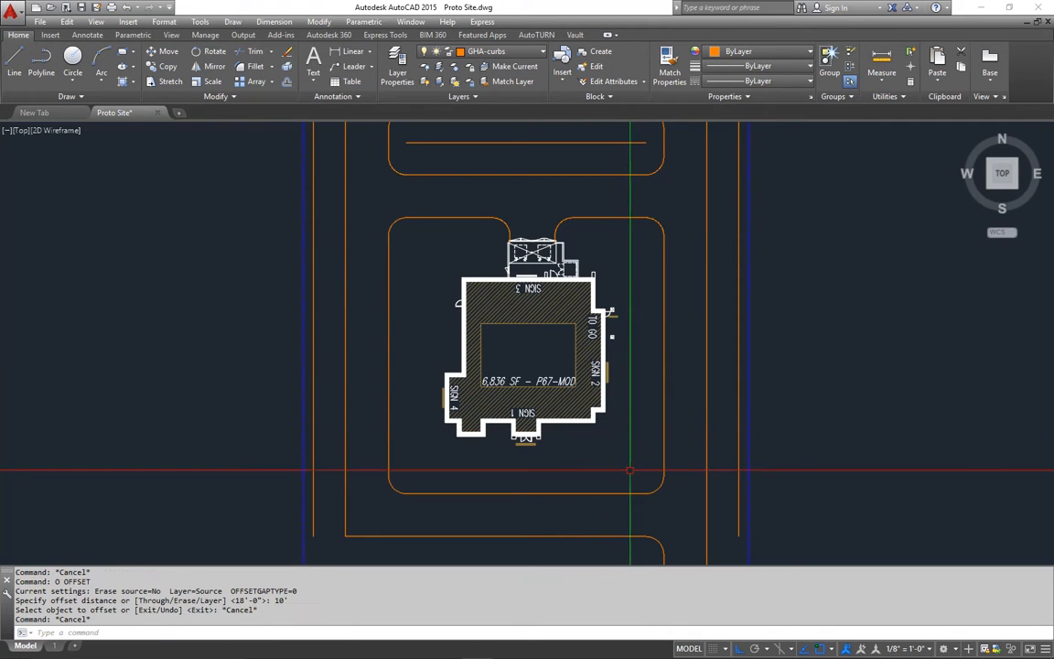
pyautogui.press('Escape')
# Offset the building island's south, east, west and north curb lines 18' inward toward the building.
pyautogui.moveTo(631, 471); pyautogui.dragTo(621, 471, button='middle')
pyautogui.write('o')
pyautogui.press('Return')
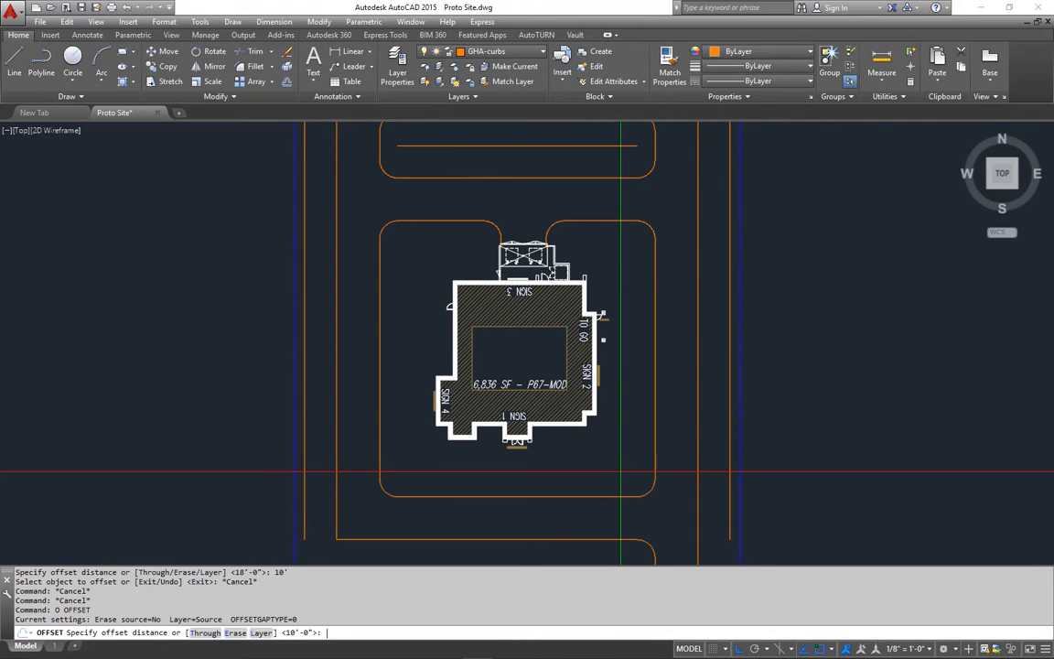
pyautogui.write("18'")
pyautogui.press('Return')
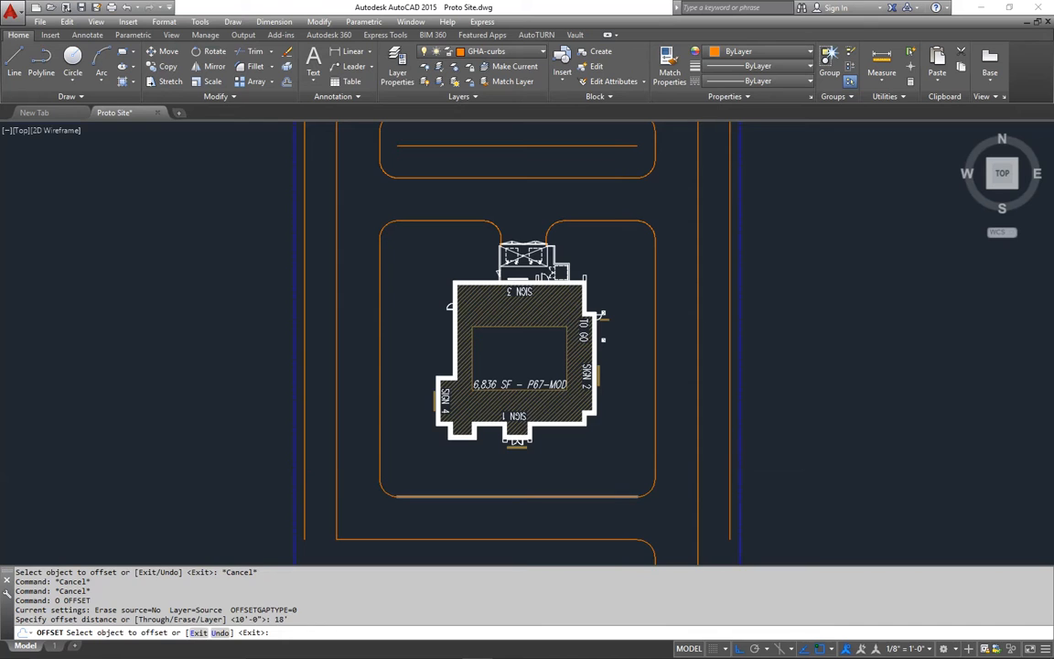
pyautogui.click(612, 495)
pyautogui.click(612, 455)
pyautogui.click(654, 436)
pyautogui.click(615, 439)
pyautogui.click(380, 413)
pyautogui.click(402, 403)
pyautogui.click(456, 223)
pyautogui.click(476, 243)
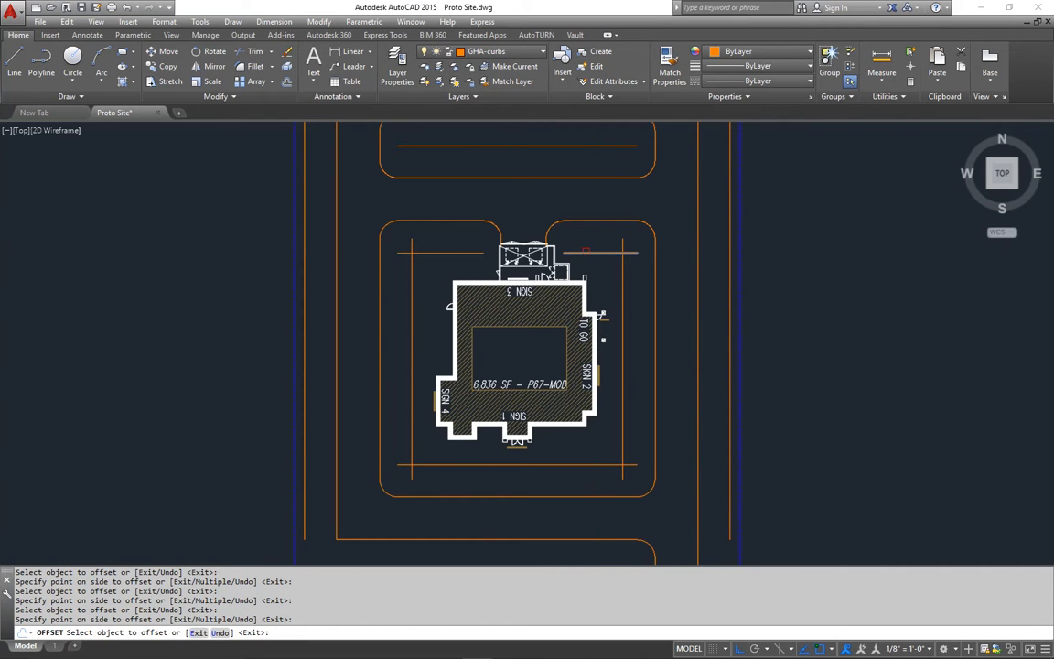
# Erase the parking offset line east of the enclosure on the building's north side.
pyautogui.press('Escape')
pyautogui.press('Escape')
pyautogui.click(601, 243)
pyautogui.click(594, 264)
pyautogui.write('e')
pyautogui.press('Return')
# Offset the building island's south parking line 8' north toward the building.
pyautogui.moveTo(601, 276); pyautogui.dragTo(585, 262, button='middle')
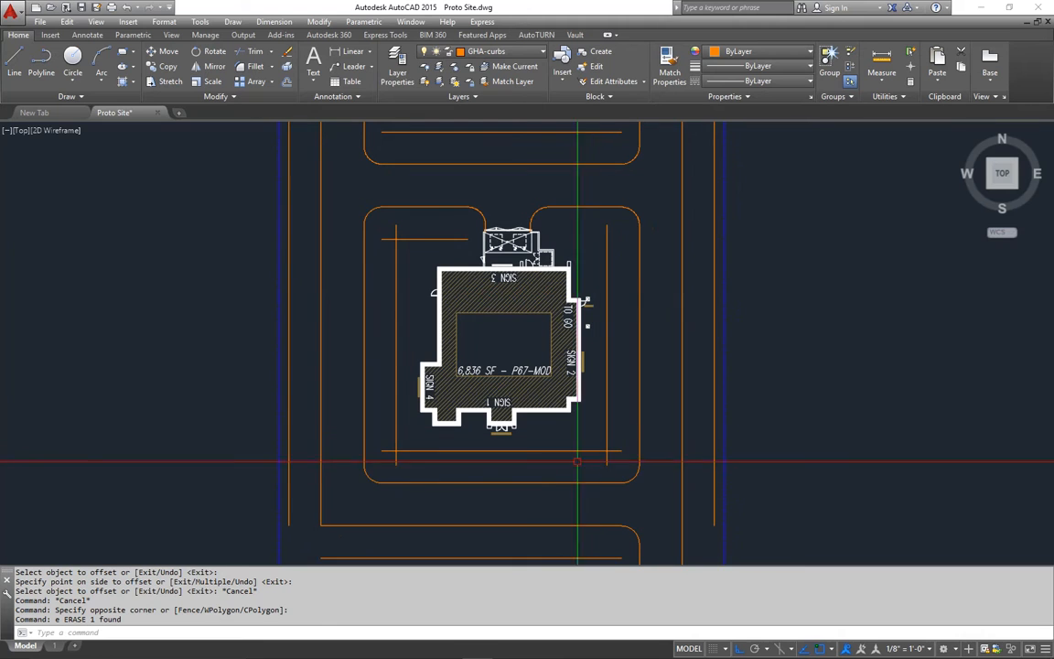
pyautogui.scroll(4, 560, 463)
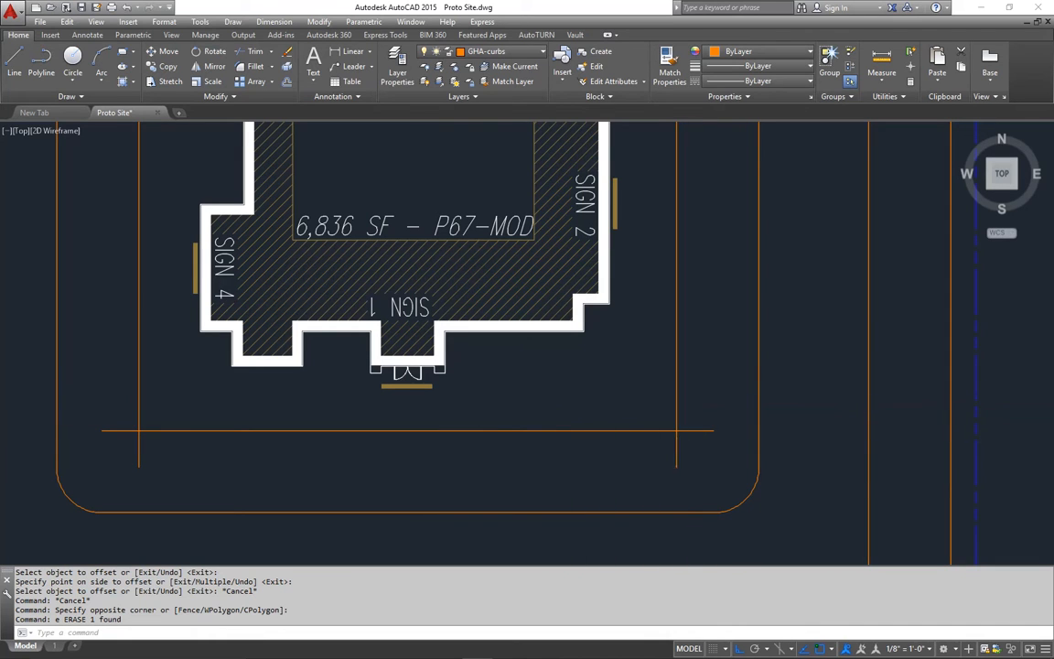
pyautogui.moveTo(693, 419); pyautogui.dragTo(627, 424, button='middle')
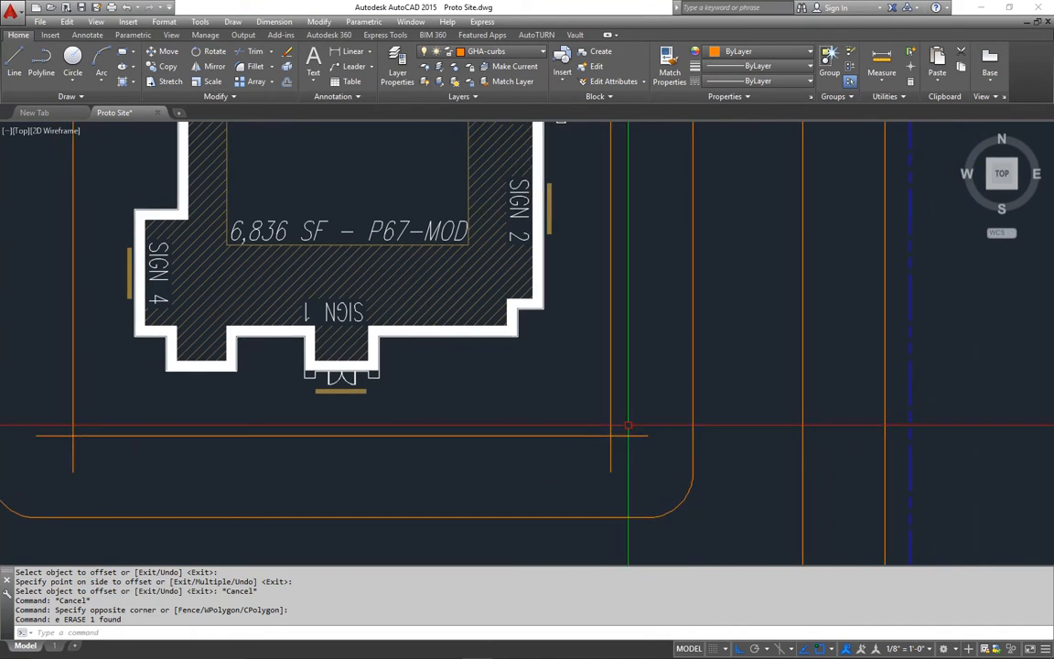
pyautogui.scroll(4, 627, 425)
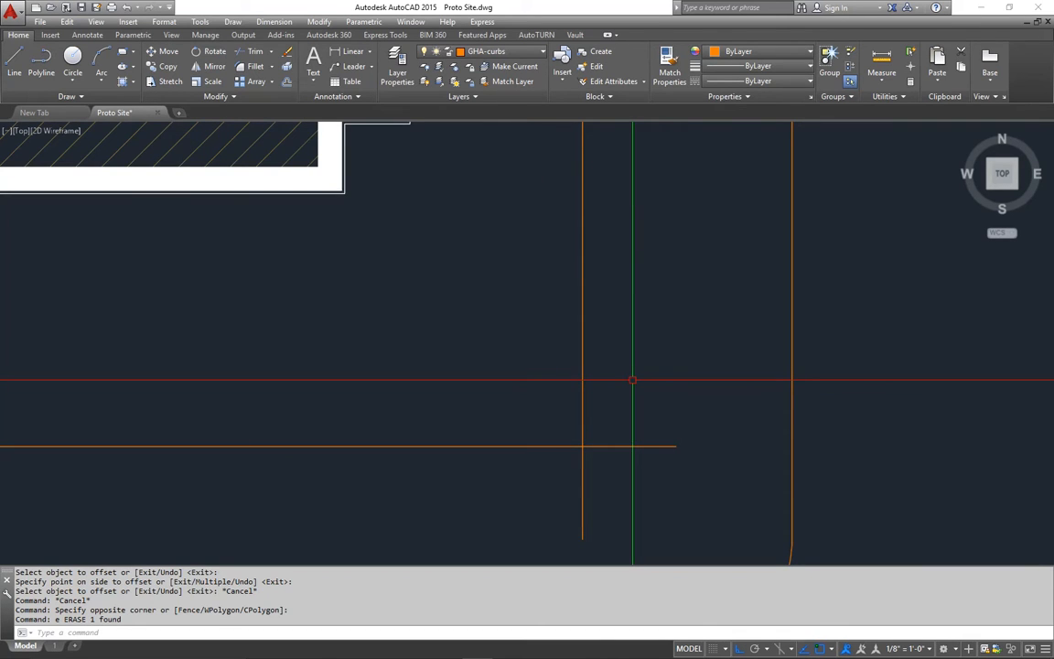
pyautogui.press('Return')
pyautogui.write('8')
pyautogui.press('Return')
pyautogui.click(643, 447)
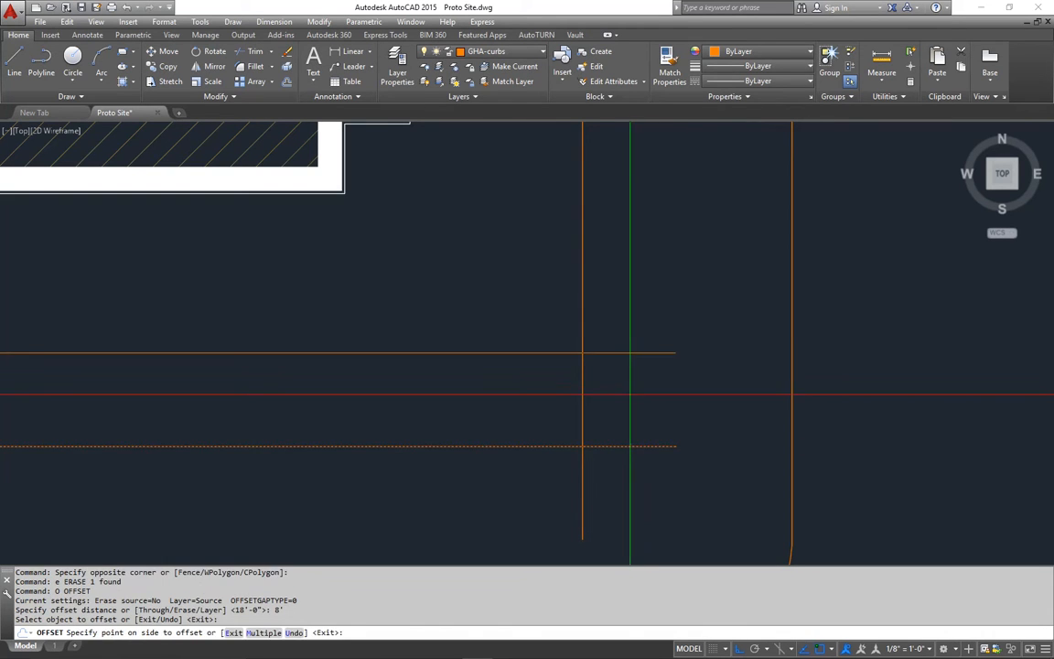
pyautogui.press('Escape')
pyautogui.press('Escape')
pyautogui.press('Return')
pyautogui.press('Return')
pyautogui.click(642, 445)
pyautogui.click(634, 404)
pyautogui.press('Escape')
# Trim the south end of the building island's east parking line at the 8' offset line.
pyautogui.write('t')
pyautogui.press('Return')
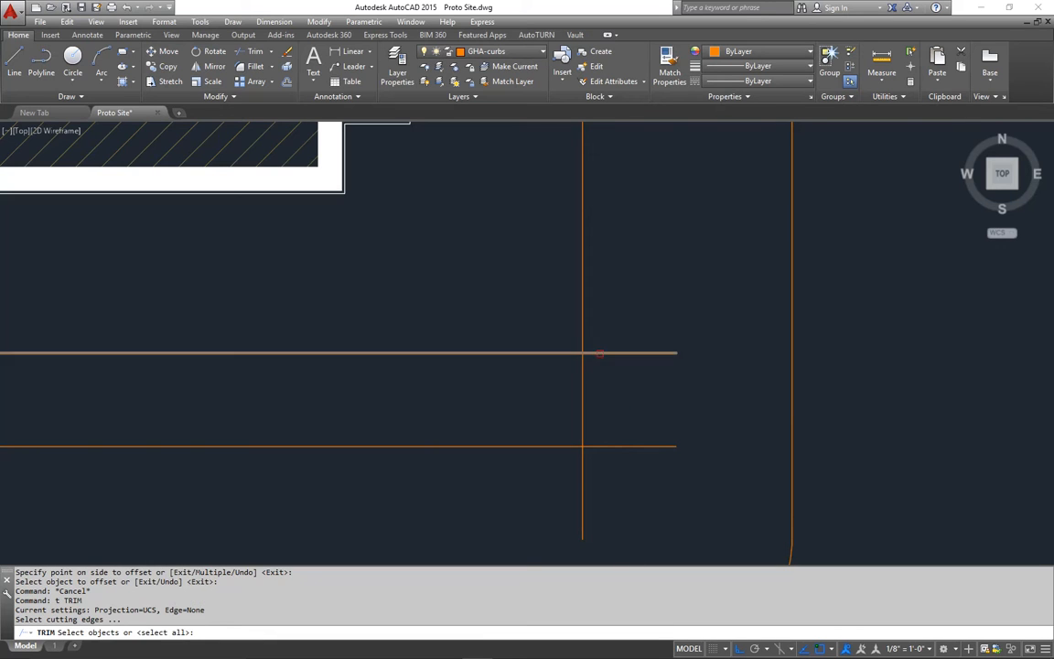
pyautogui.click(587, 353)
pyautogui.press('Return')
pyautogui.click(583, 377)
pyautogui.press('Escape')
# Trim the south end of the building island's west parking line at the 8' offset line, and erase that offset line.
pyautogui.scroll(-6, 641, 364)
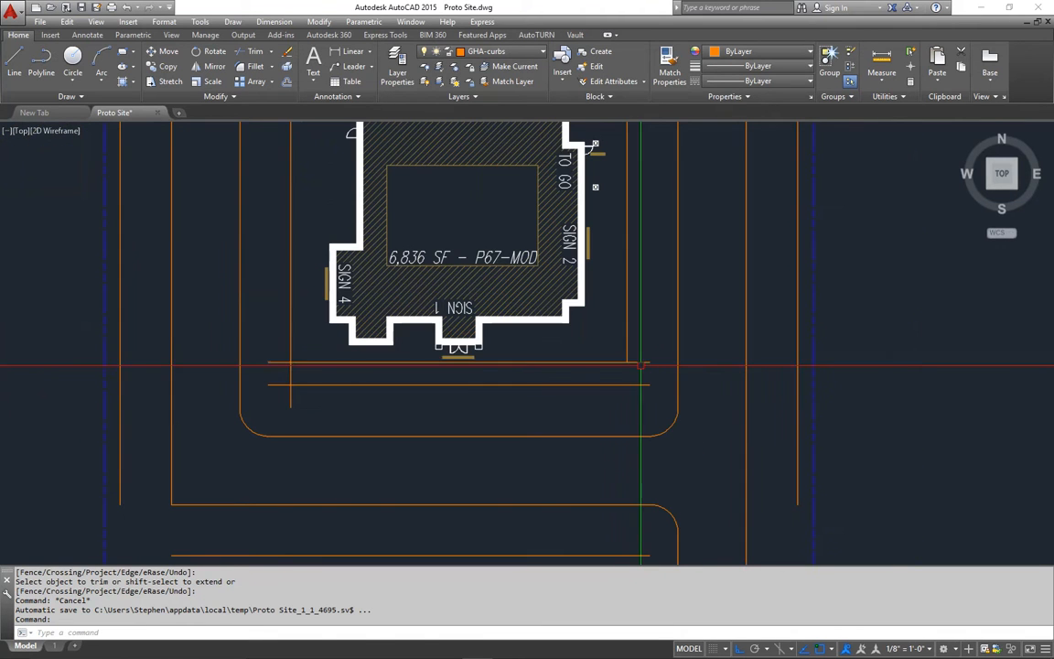
pyautogui.write('t')
pyautogui.press('Return')
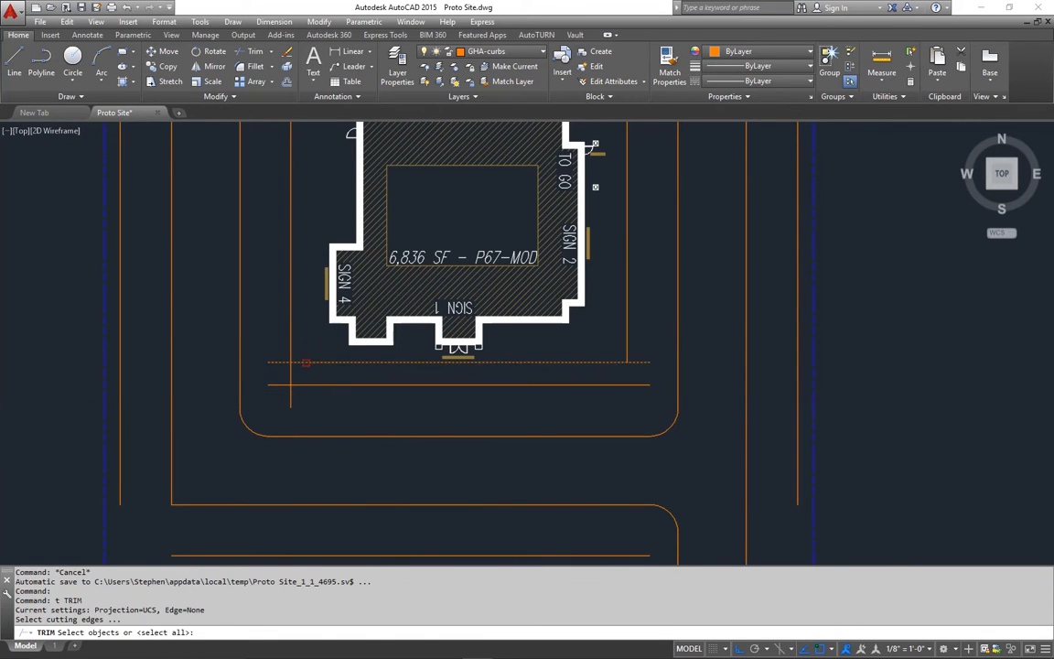
pyautogui.click(306, 362)
pyautogui.press('Return')
pyautogui.click(291, 391)
pyautogui.press('Escape')
pyautogui.click(309, 362)
pyautogui.write('e')
pyautogui.press('Return')
# Offset the building island's west parking line 8' east at the northwest corner.
pyautogui.moveTo(342, 407); pyautogui.dragTo(375, 449, button='middle')
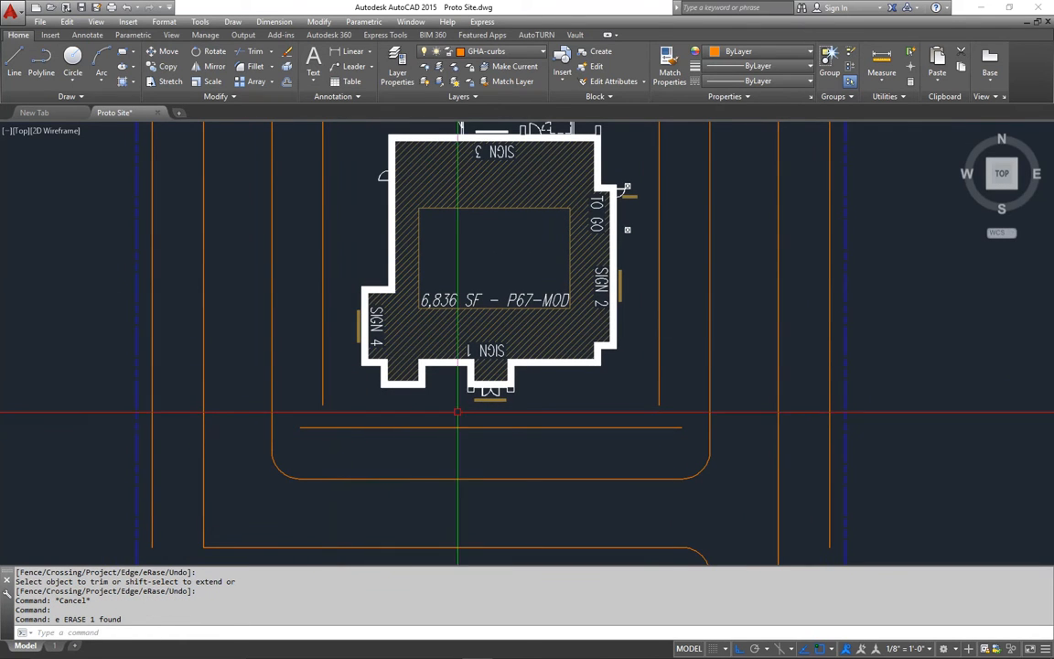
pyautogui.moveTo(472, 414); pyautogui.dragTo(473, 515, button='middle')
pyautogui.moveTo(337, 232); pyautogui.dragTo(388, 348, button='middle')
pyautogui.scroll(6, 380, 319)
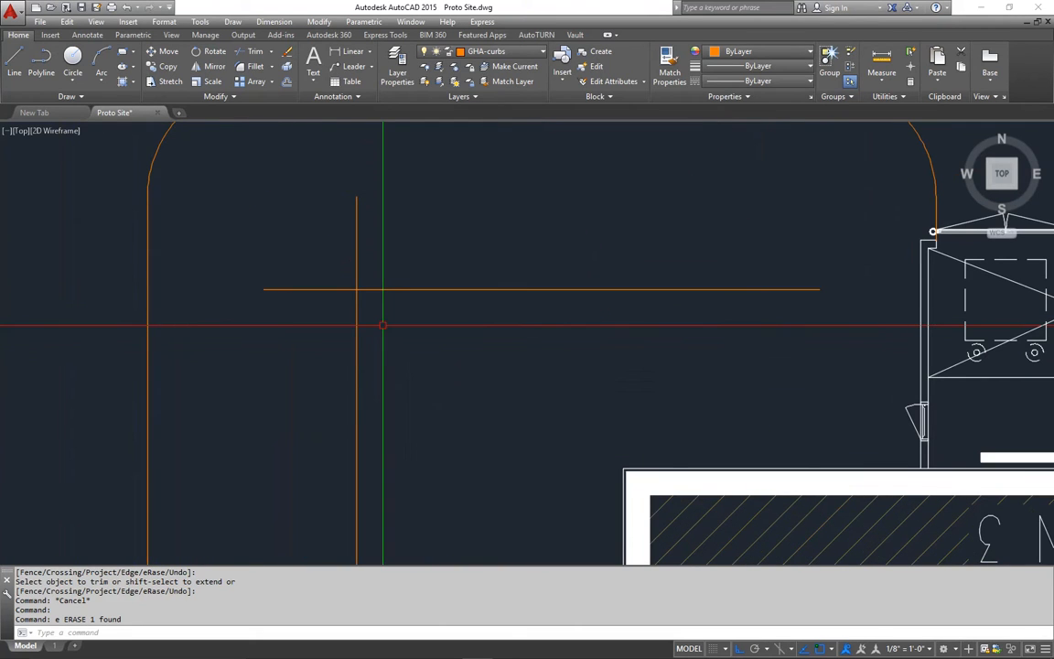
pyautogui.press('Return')
pyautogui.press('Return')
pyautogui.click(356, 315)
pyautogui.click(388, 315)
pyautogui.press('Escape')
# Trim the west end of the building island's north parking line at the new offset line, and erase that offset line.
pyautogui.write('tr')
pyautogui.press('Return')
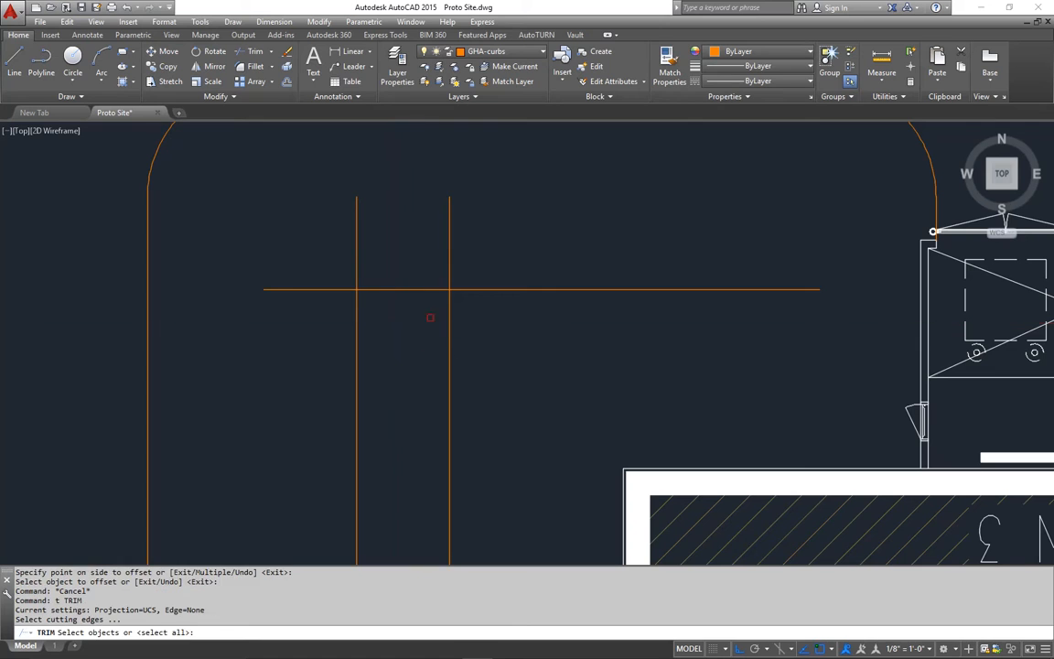
pyautogui.click(448, 302)
pyautogui.press('Return')
pyautogui.click(426, 289)
pyautogui.press('Escape')
pyautogui.click(469, 331)
pyautogui.click(419, 345)
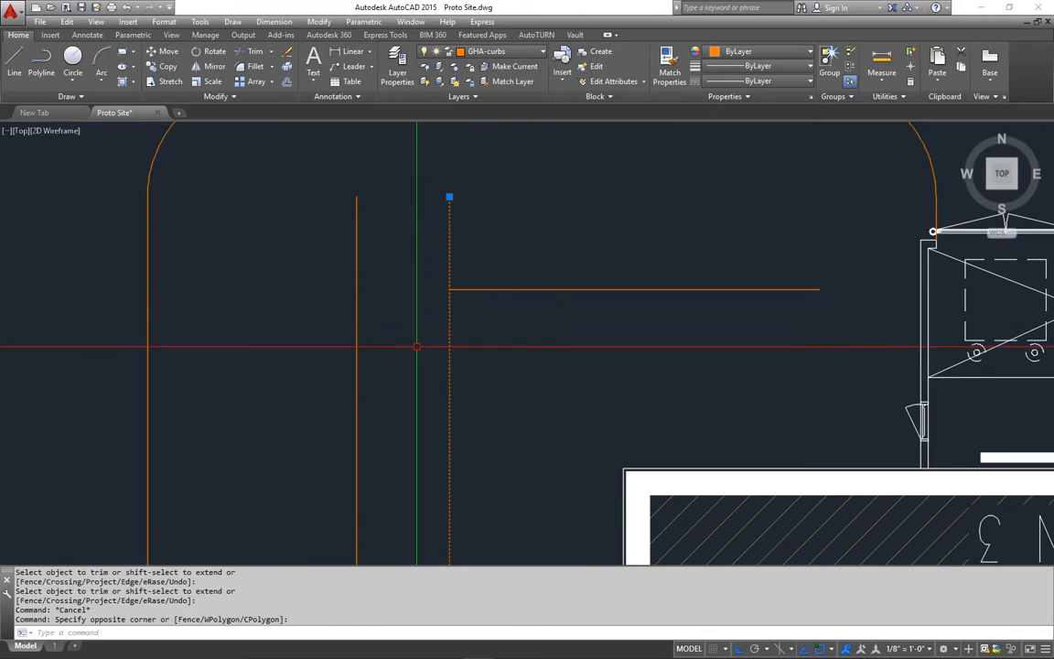
pyautogui.write('e')
pyautogui.press('Return')
# Examine the parking lines around the building and the overall site layout down to the street.
pyautogui.scroll(-6, 426, 327)
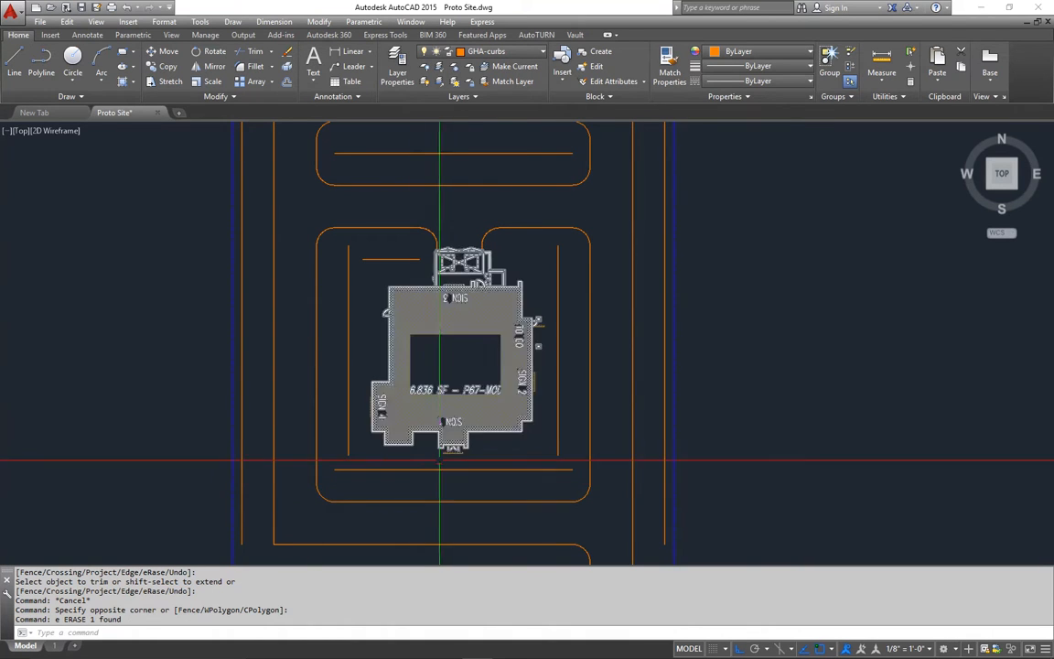
pyautogui.moveTo(467, 475); pyautogui.dragTo(470, 420, button='middle')
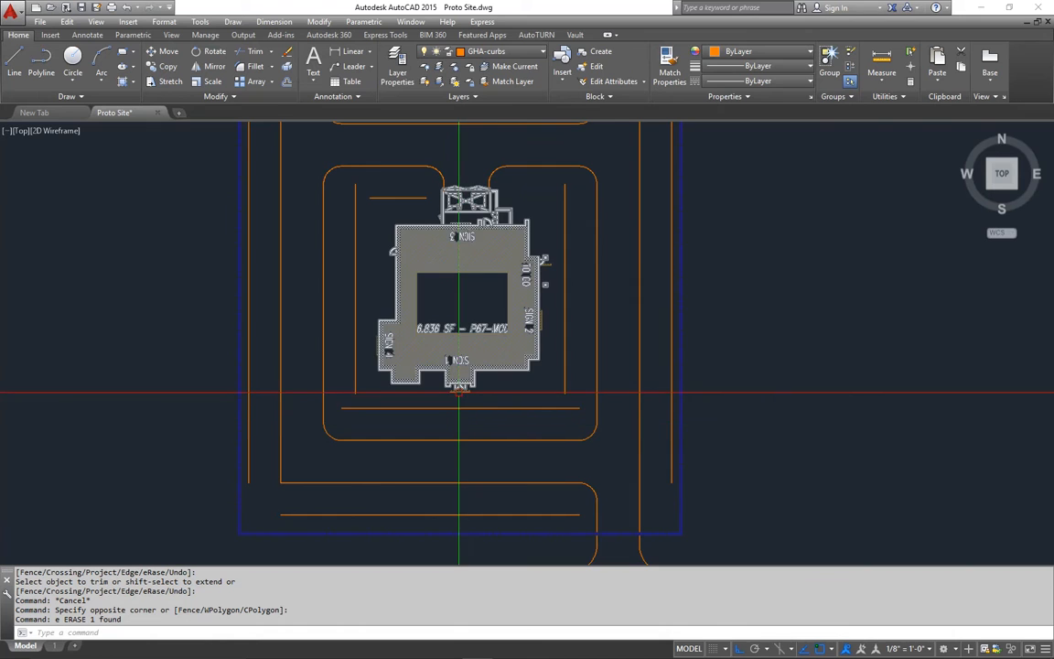
pyautogui.moveTo(464, 435); pyautogui.dragTo(472, 482, button='middle')
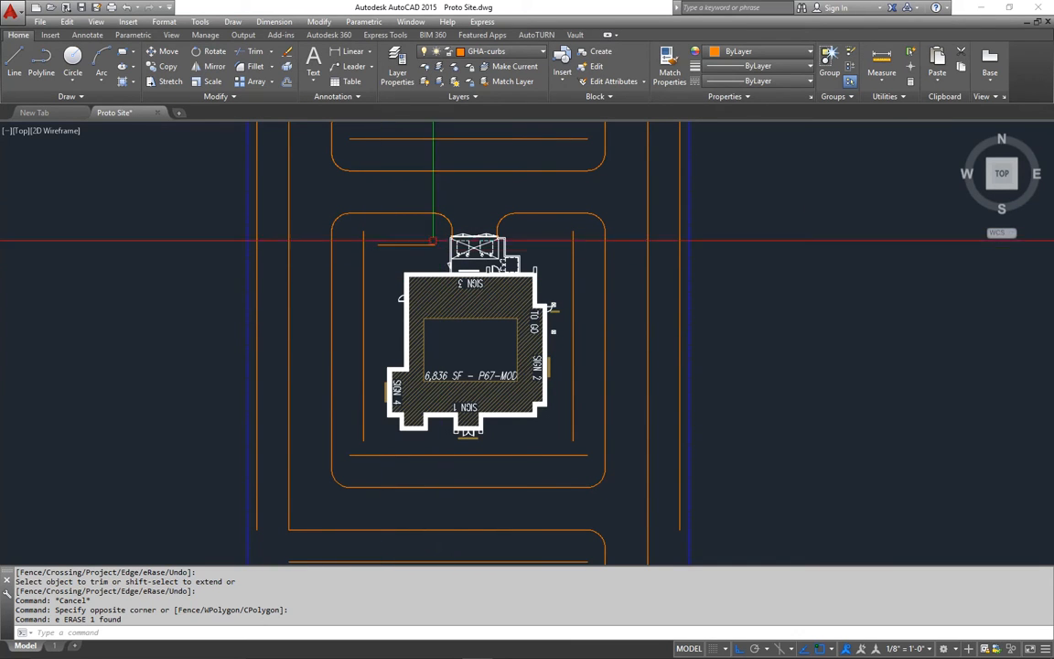
pyautogui.scroll(-2, 437, 274)
pyautogui.moveTo(446, 312)
pyautogui.mouseDown(button='middle')
pyautogui.moveTo(457, 325)
pyautogui.moveTo(467, 281)
pyautogui.moveTo(465, 297)
pyautogui.mouseUp(button='middle')
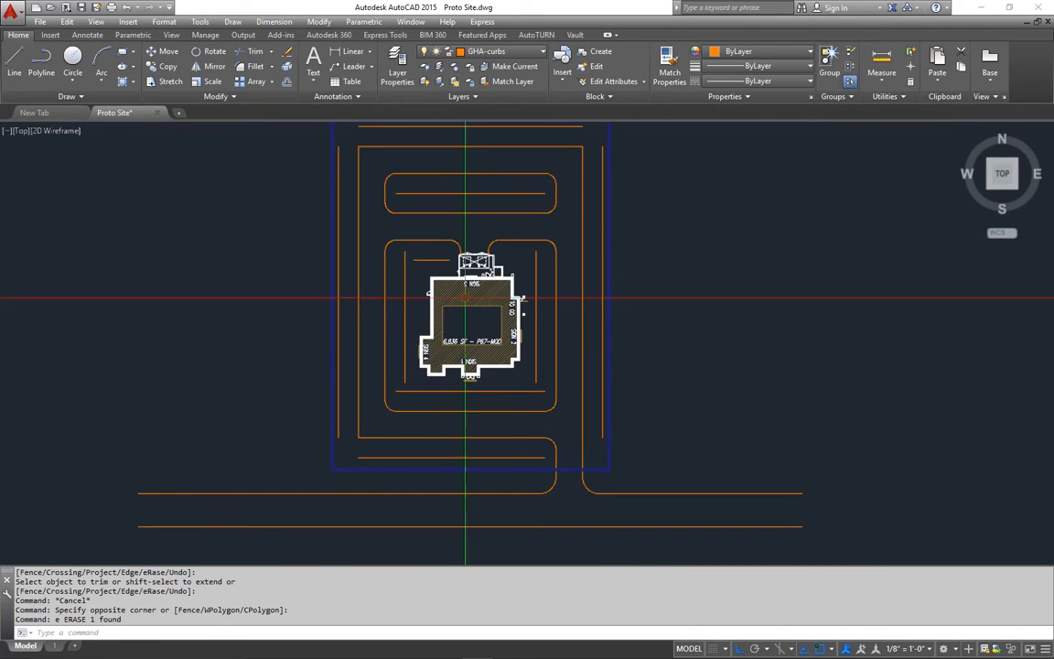
pyautogui.moveTo(634, 307); pyautogui.dragTo(622, 322, button='middle')
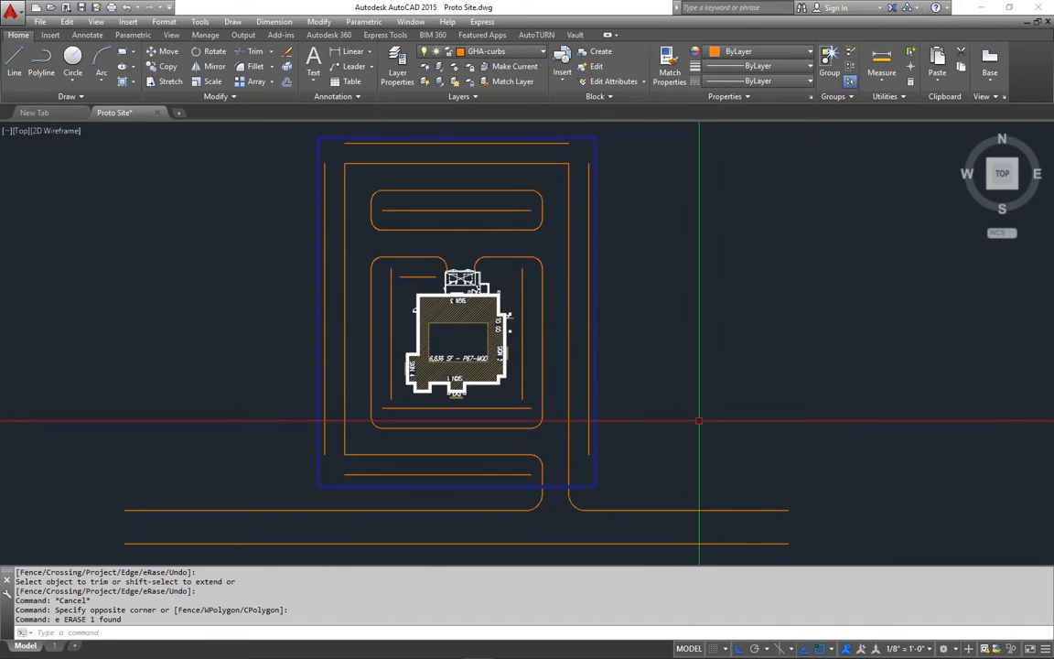
pyautogui.moveTo(686, 427)
pyautogui.mouseDown(button='middle')
pyautogui.moveTo(673, 418)
pyautogui.moveTo(689, 410)
pyautogui.mouseUp(button='middle')
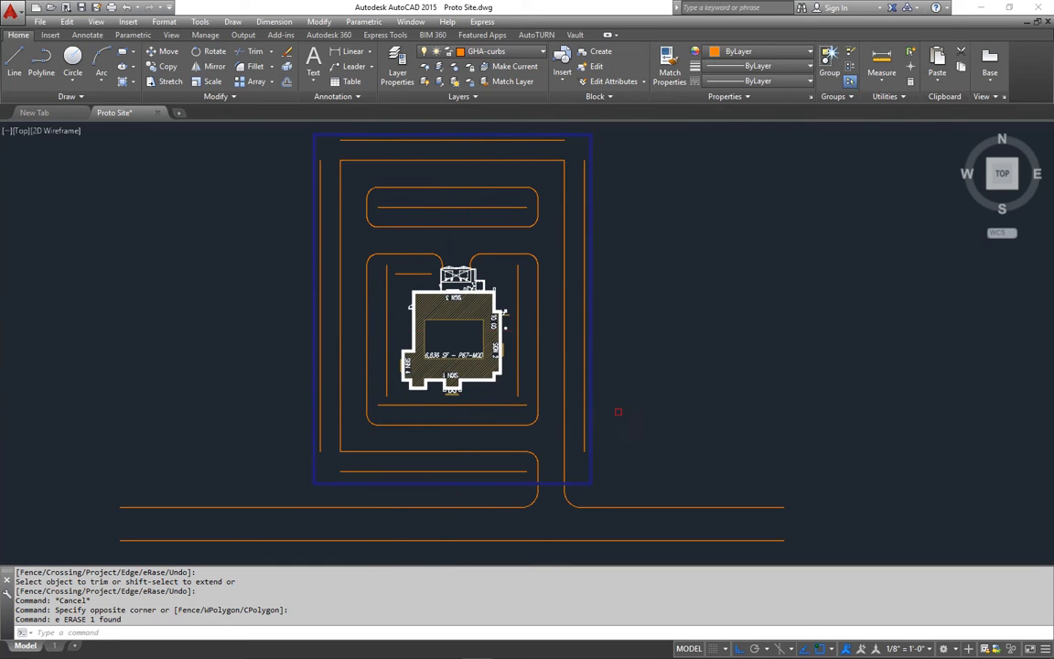
pyautogui.moveTo(654, 401); pyautogui.dragTo(672, 404, button='middle')
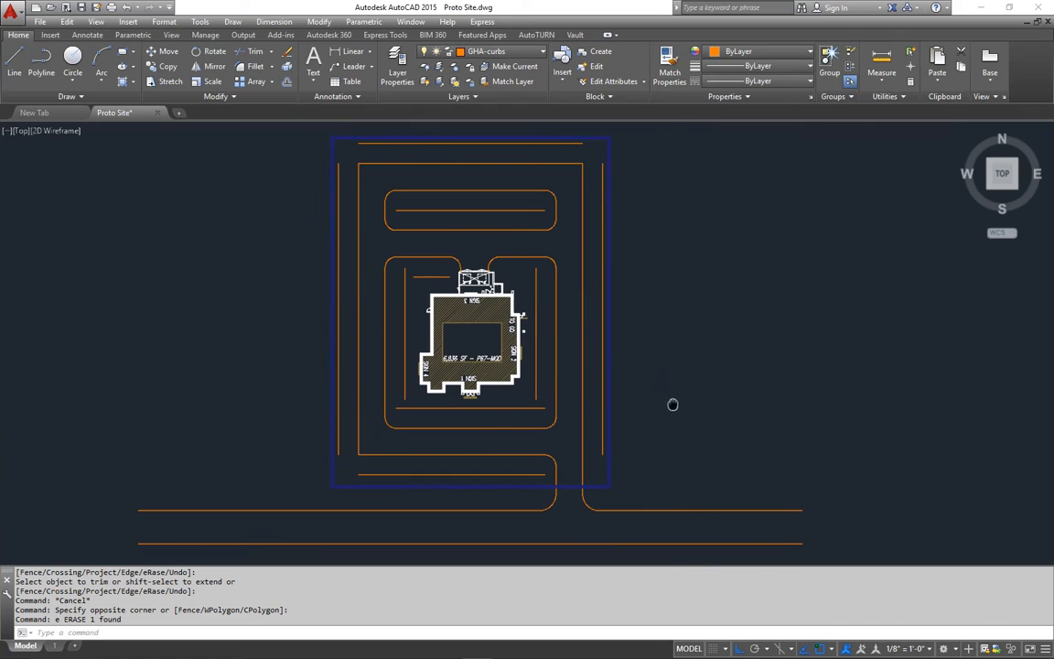